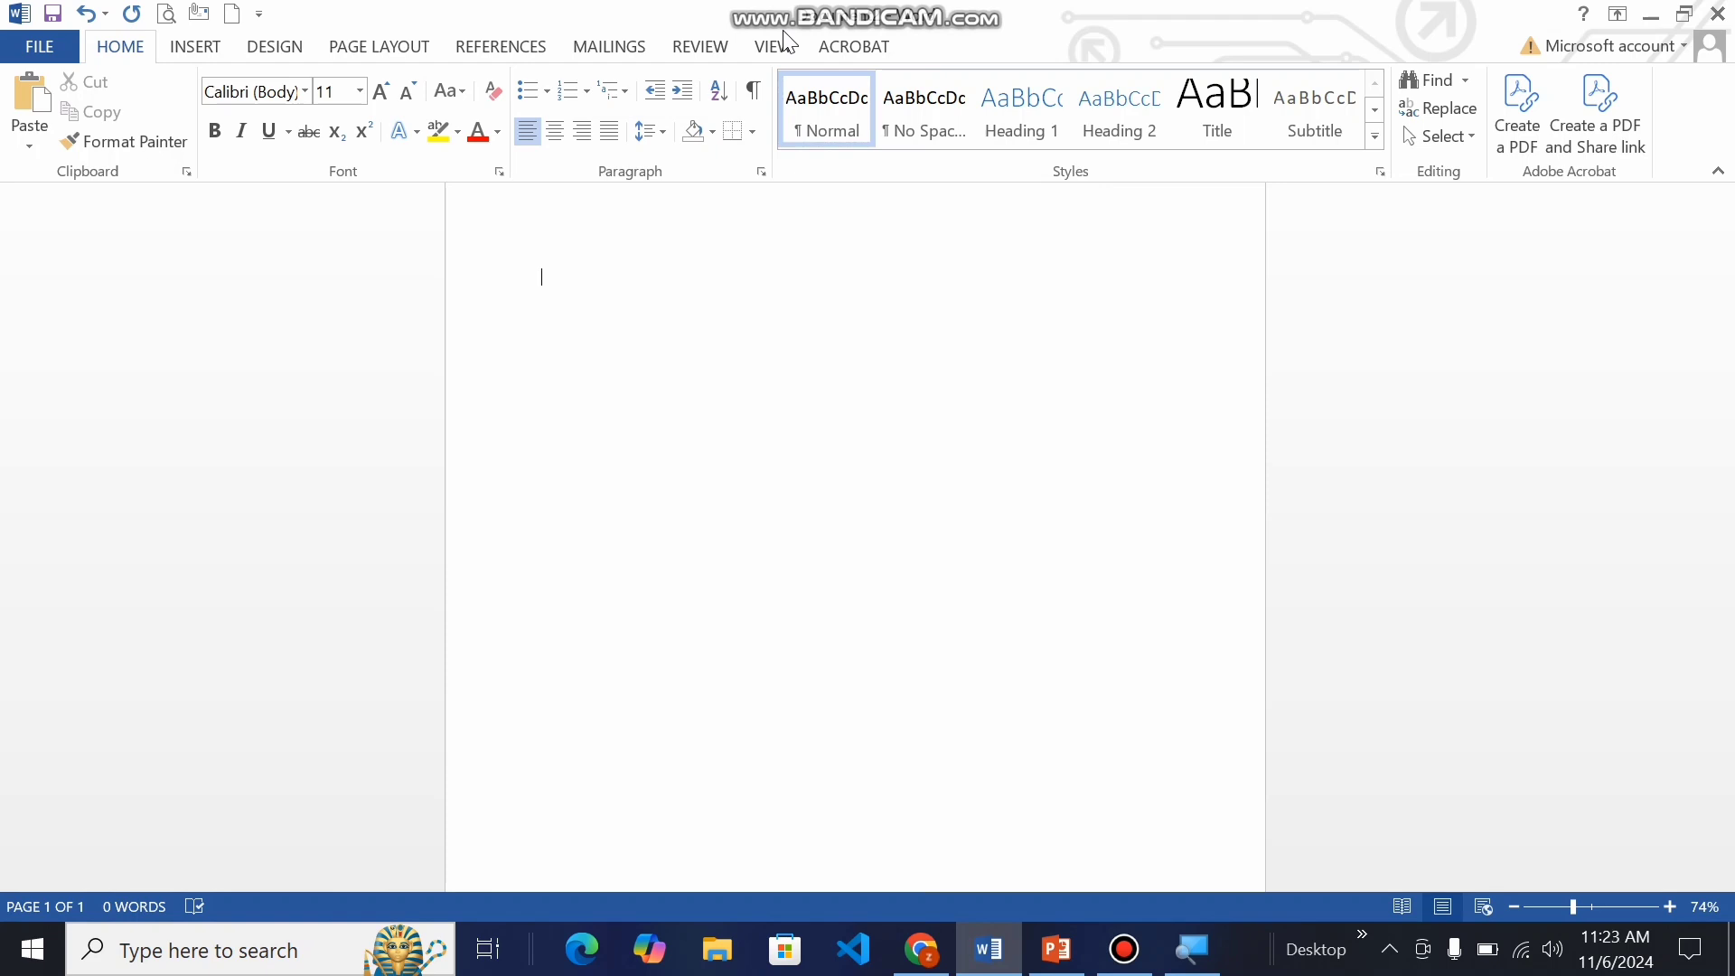
Step: Fill the blank document with sample paragraphs using =rand() and enlarge the page view to about 96%
{"action": "type", "text": "=rand()"}
{"action": "key", "text": "Return"}
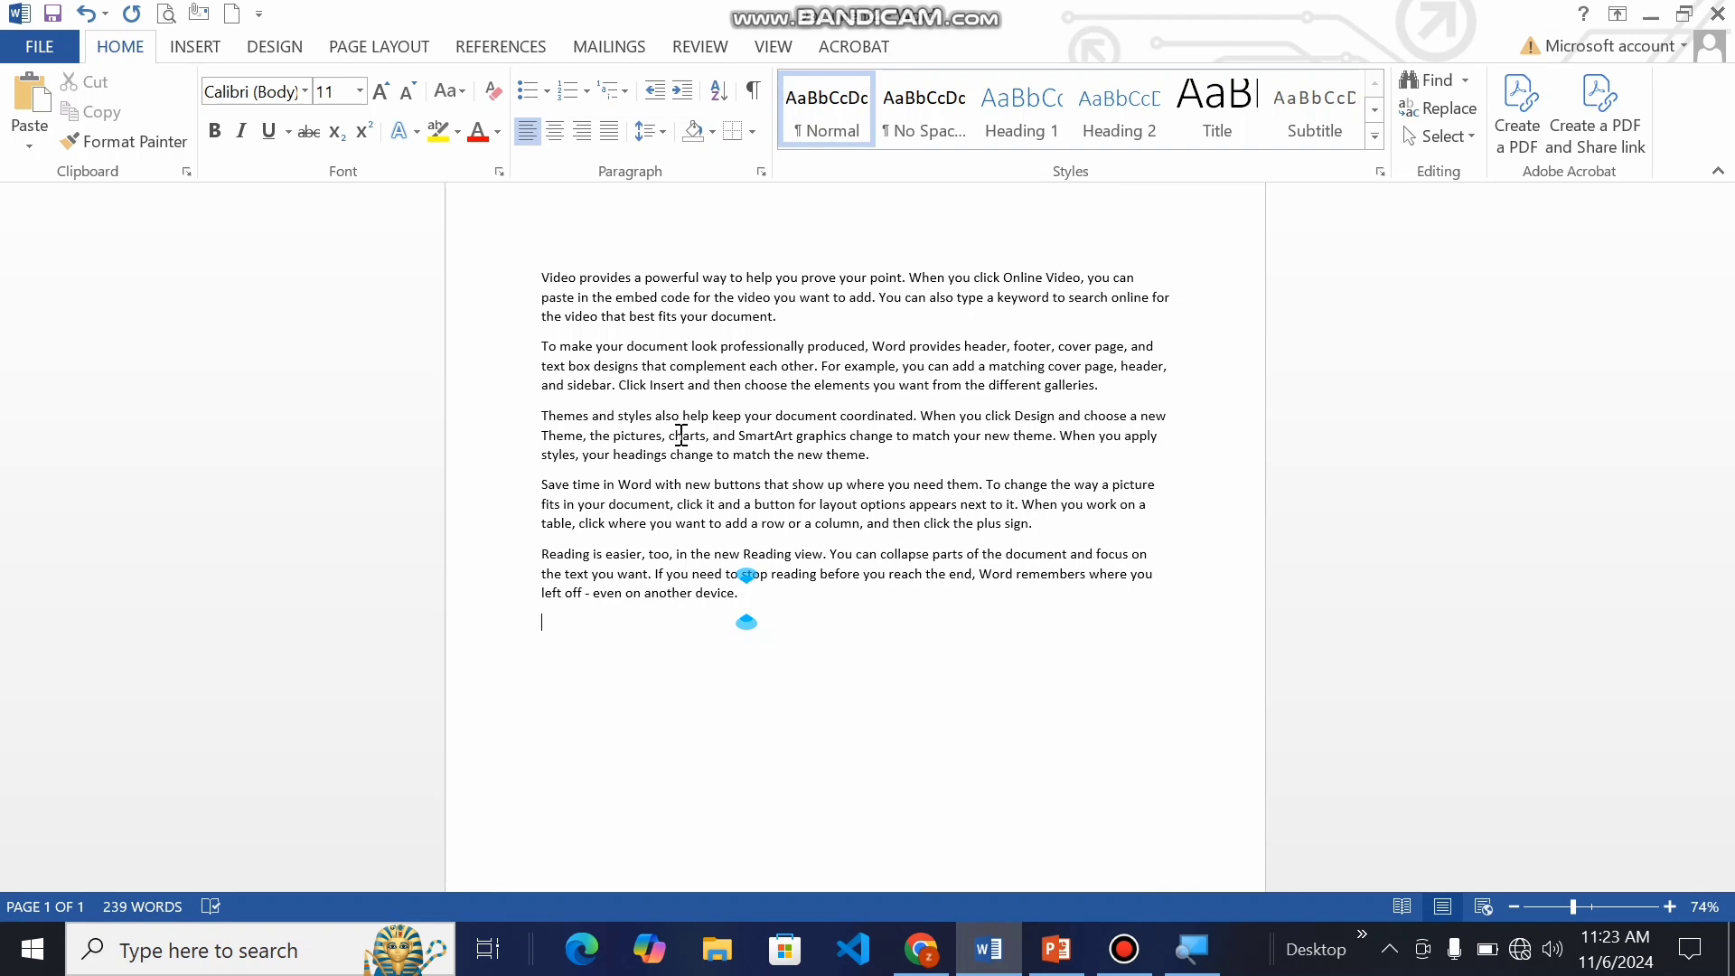
{"action": "left_click", "coordinate": [1589, 905]}
{"action": "scroll", "coordinate": [714, 560], "scroll_direction": "up", "scroll_amount": 2}
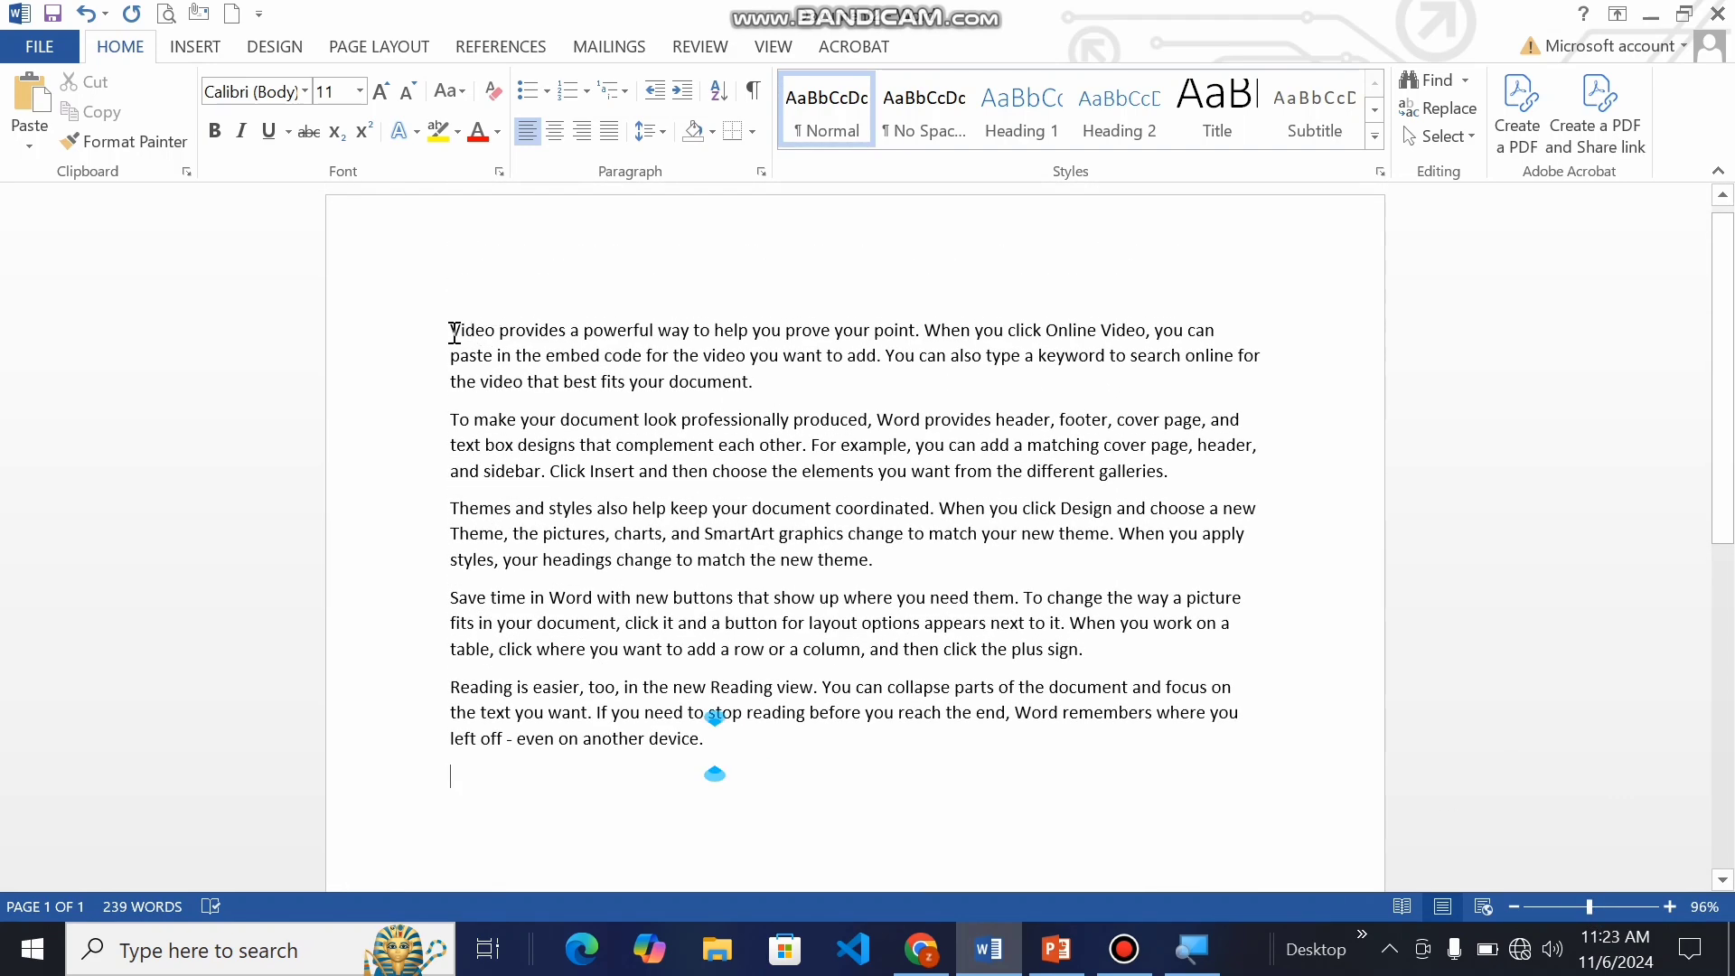
{"action": "left_click_drag", "start_coordinate": [454, 333], "coordinate": [770, 380]}
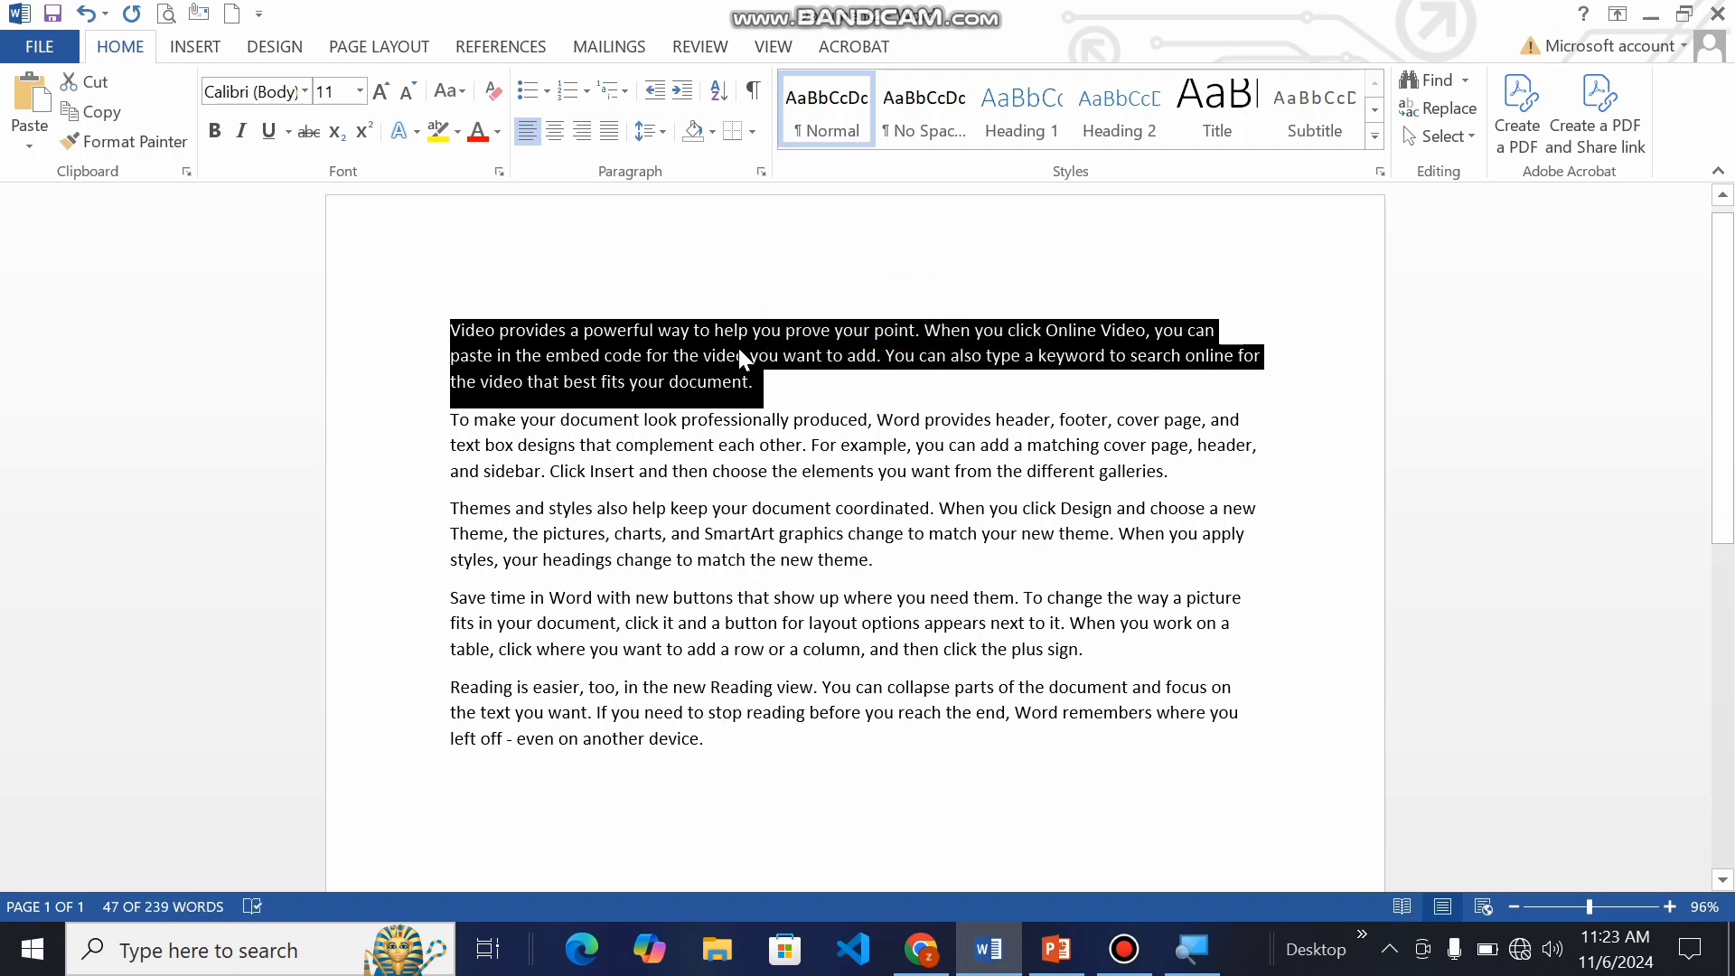
{"action": "left_click", "coordinate": [745, 559]}
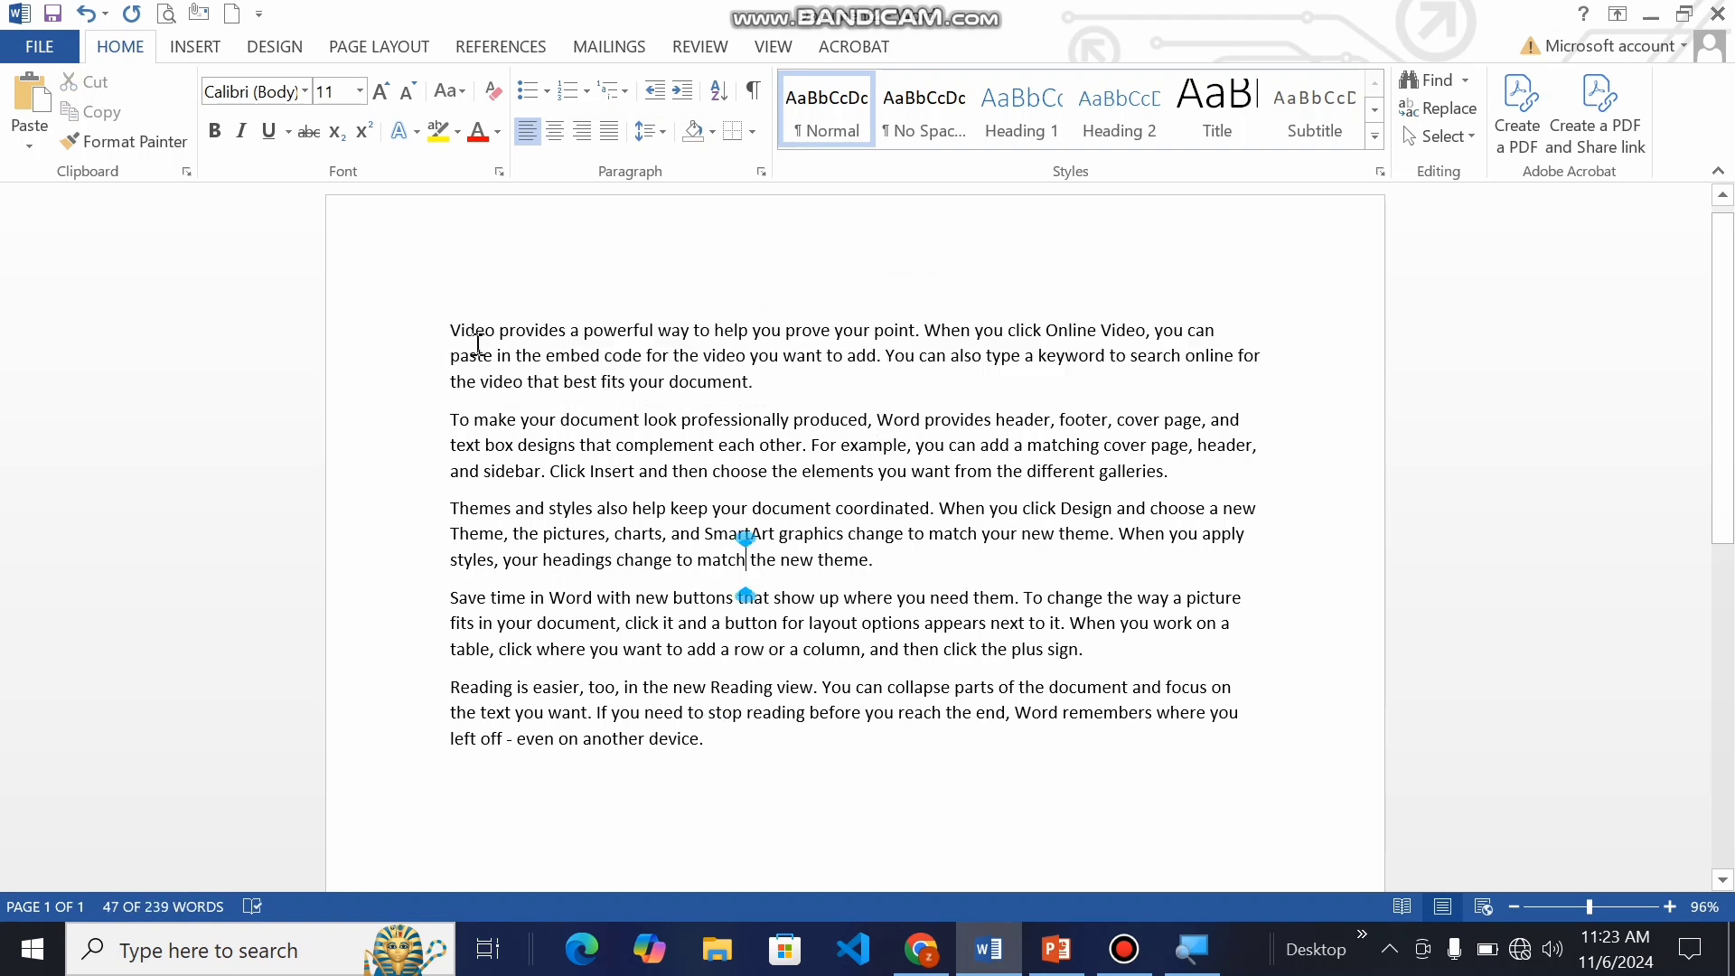
{"action": "left_click", "coordinate": [454, 327]}
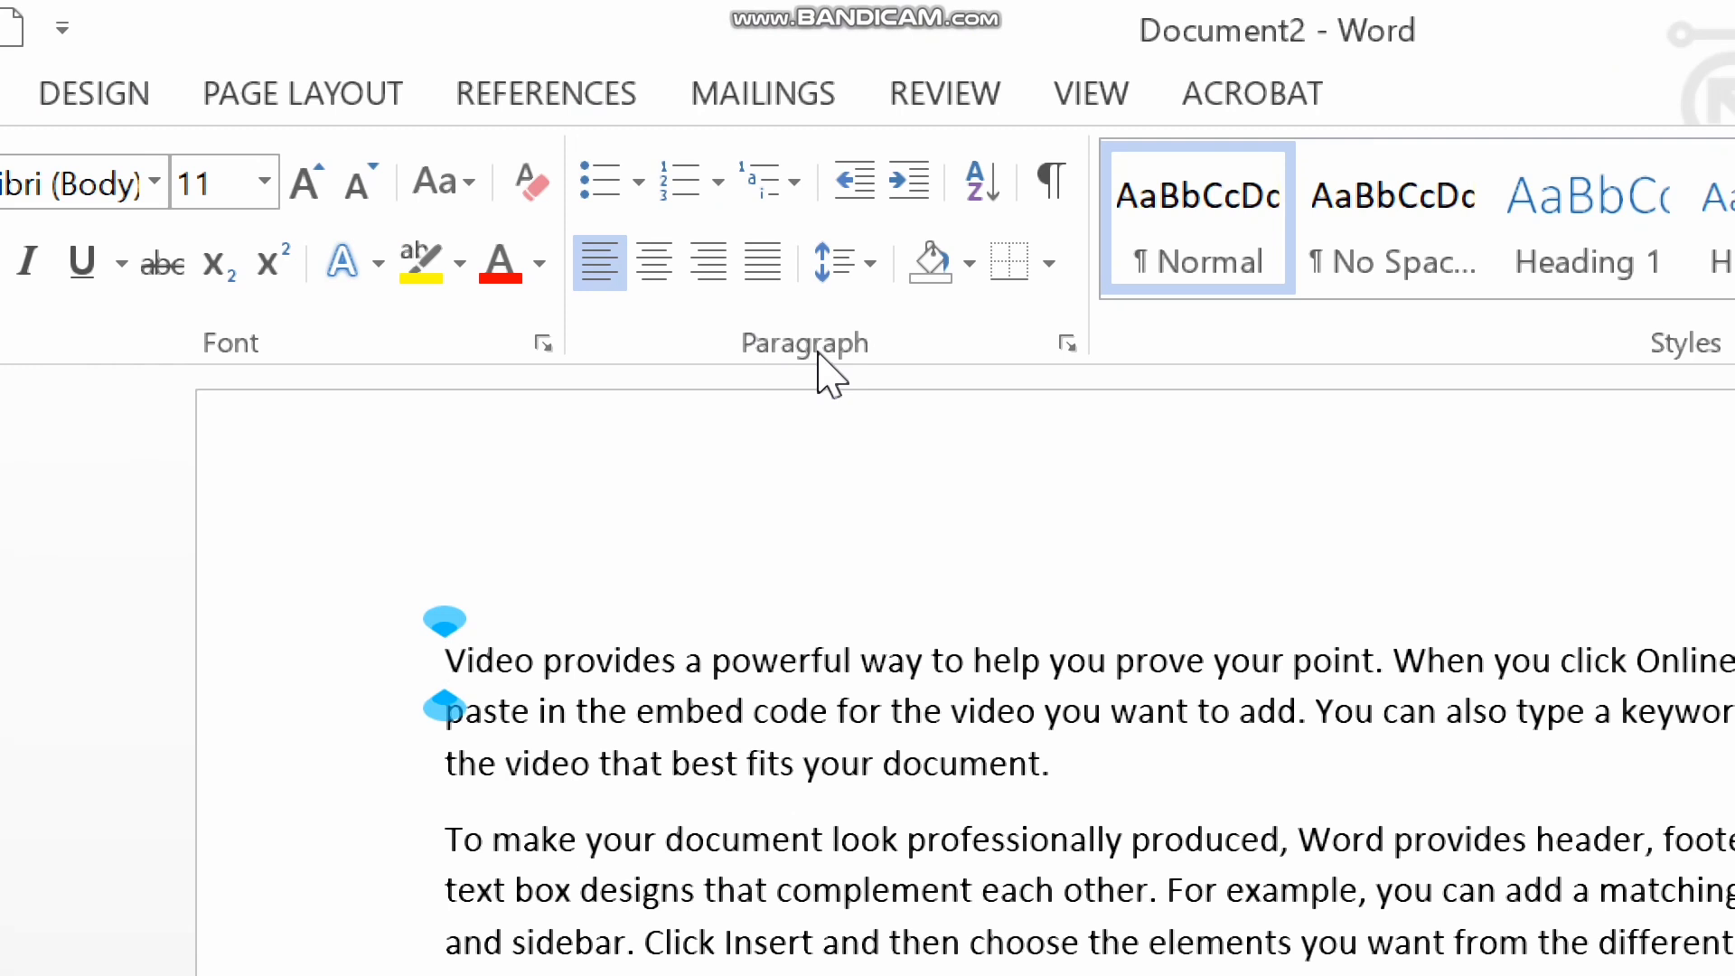
{"action": "left_click", "coordinate": [866, 263]}
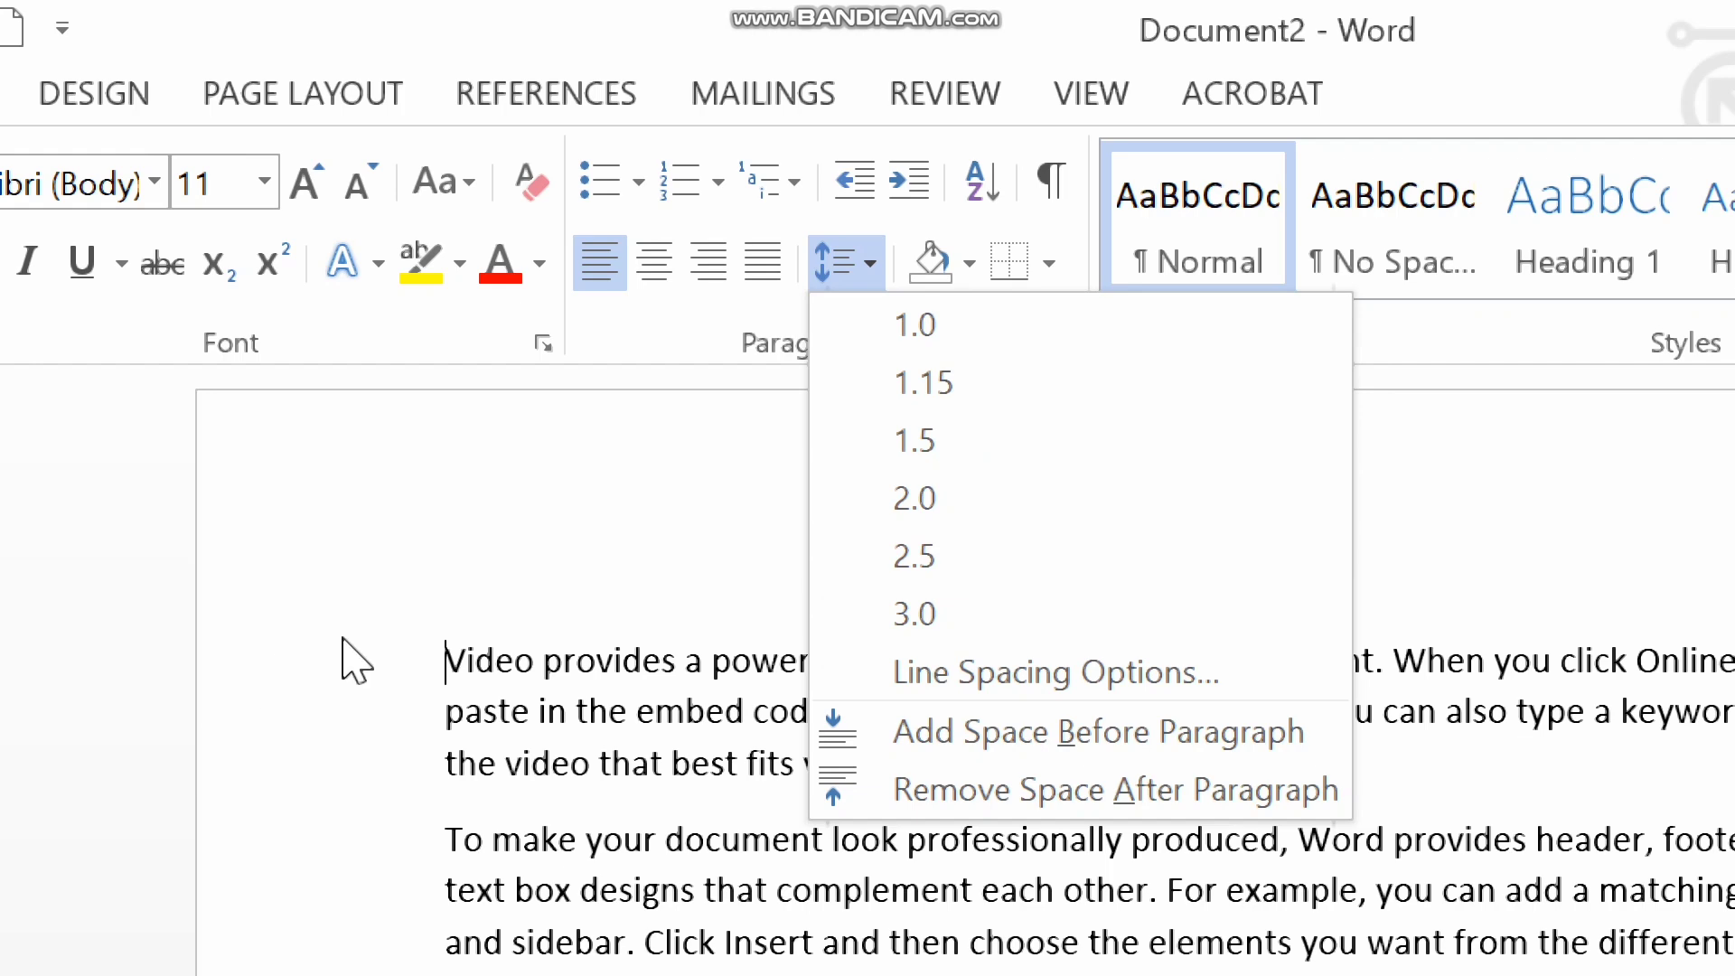
{"action": "left_click", "coordinate": [588, 706]}
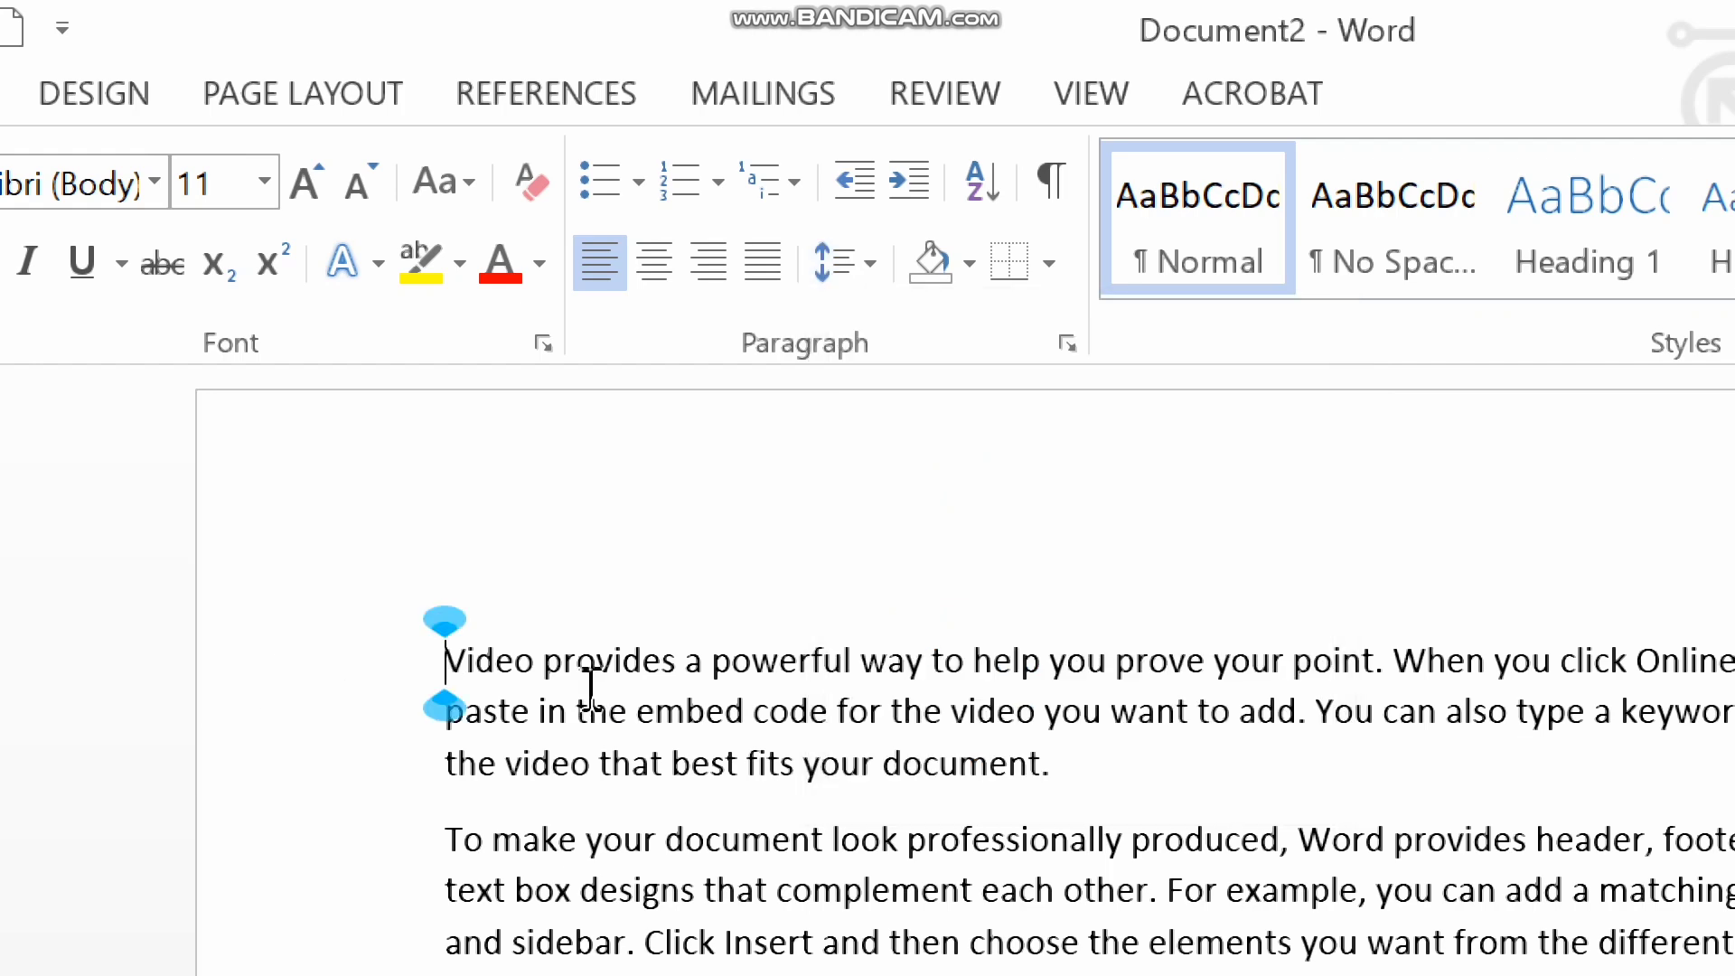
Step: Set the line spacing of the whole document text to 1.5
{"action": "key", "text": "ctrl+a"}
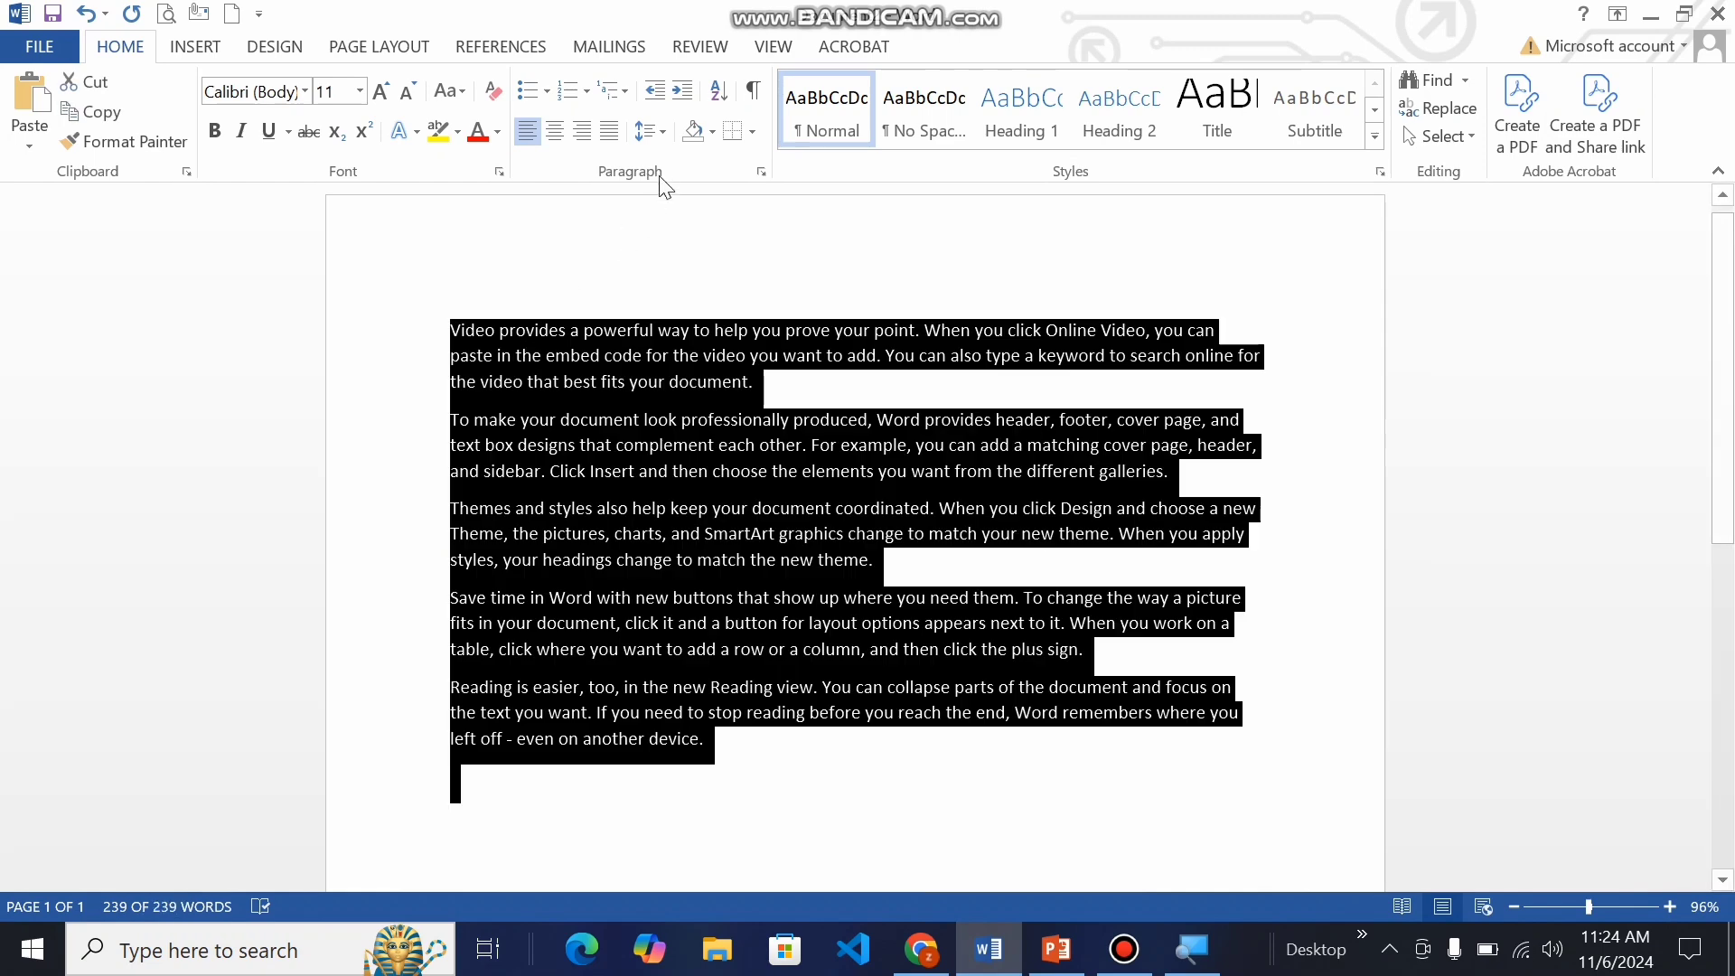
{"action": "left_click", "coordinate": [649, 131]}
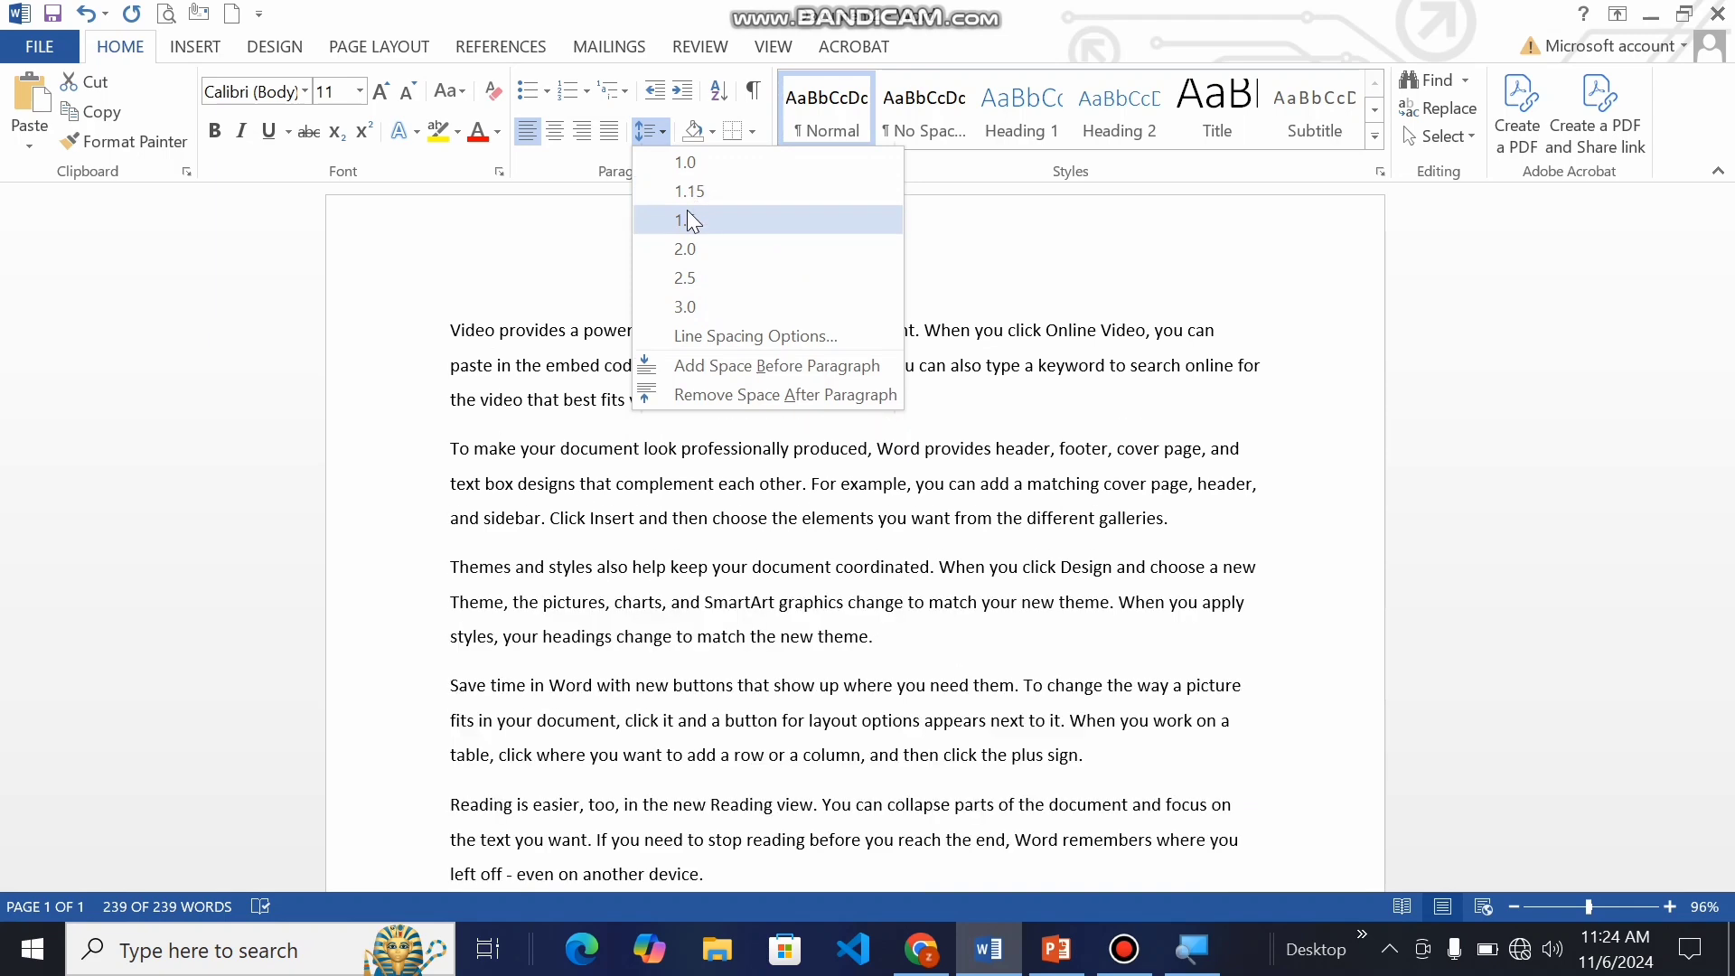
{"action": "left_click", "coordinate": [687, 219]}
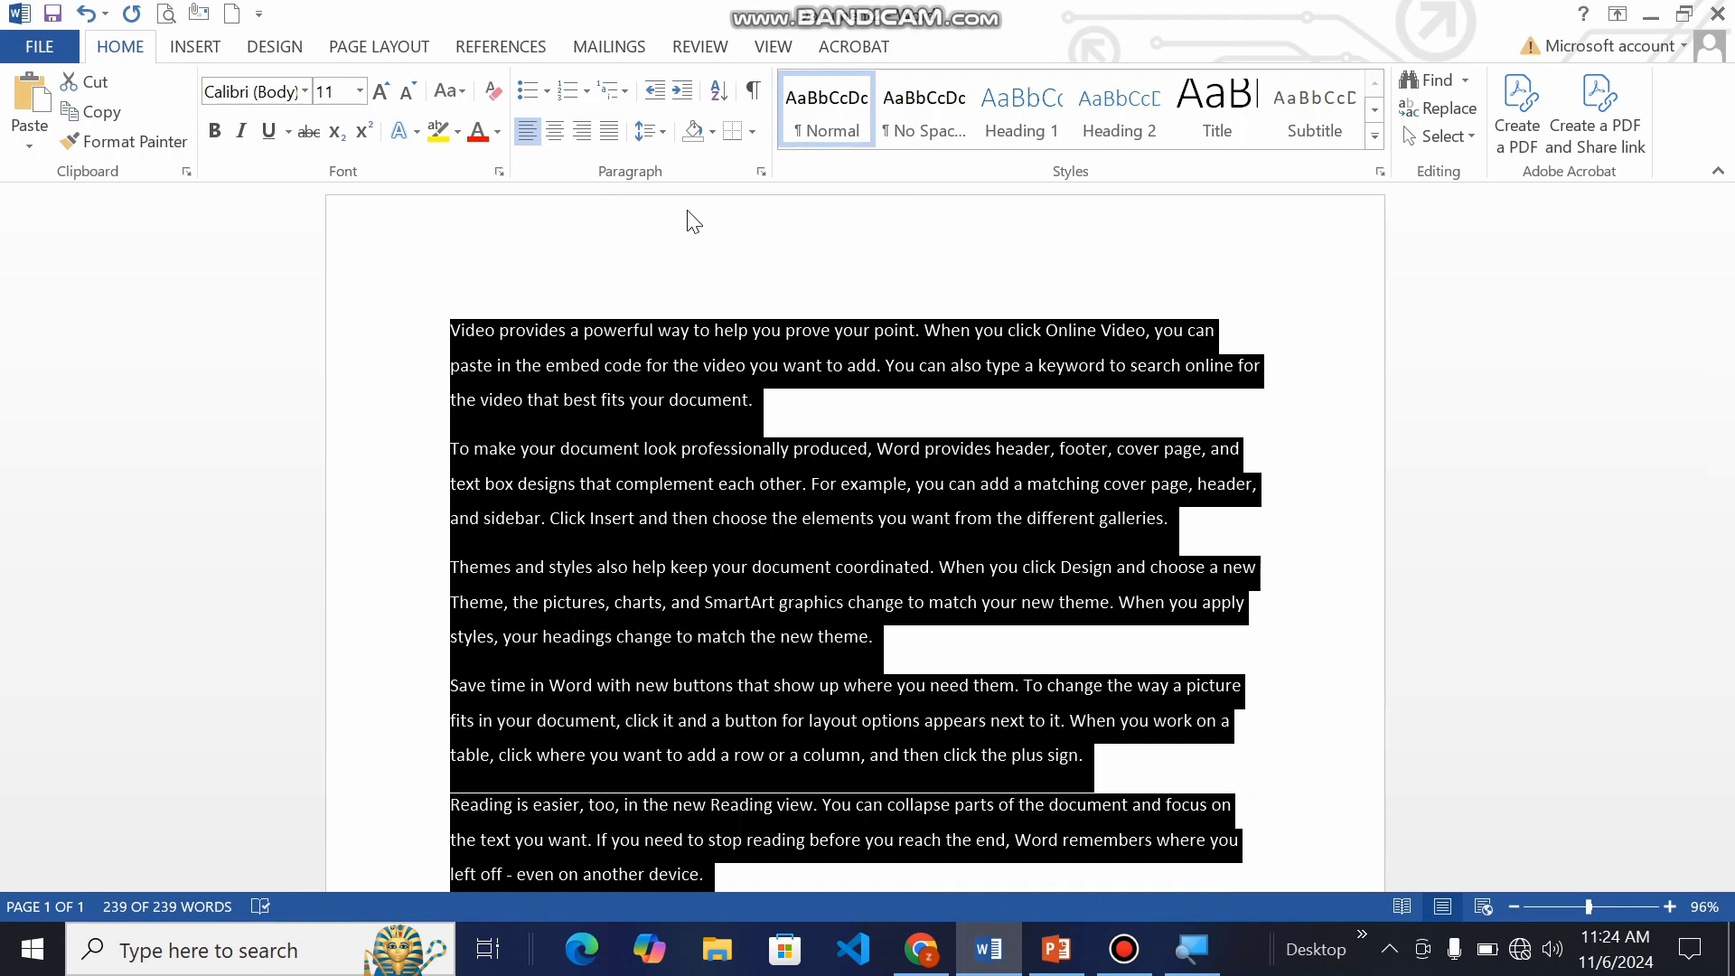
{"action": "left_click", "coordinate": [664, 132]}
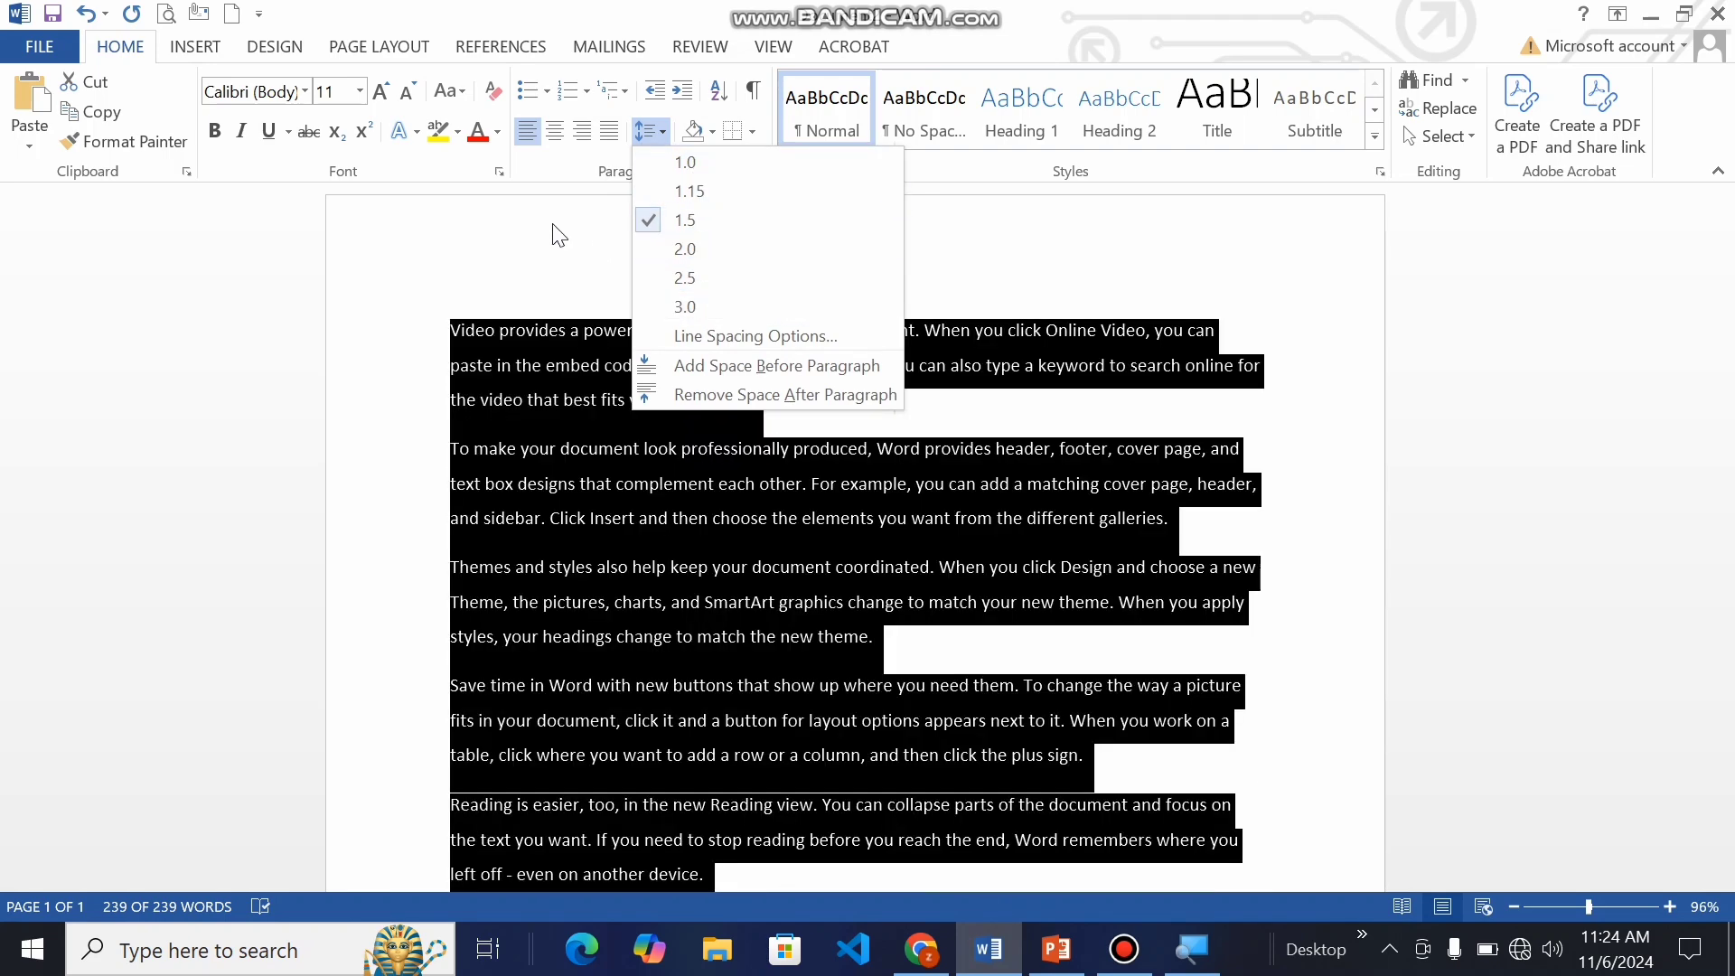
{"action": "left_click", "coordinate": [558, 235]}
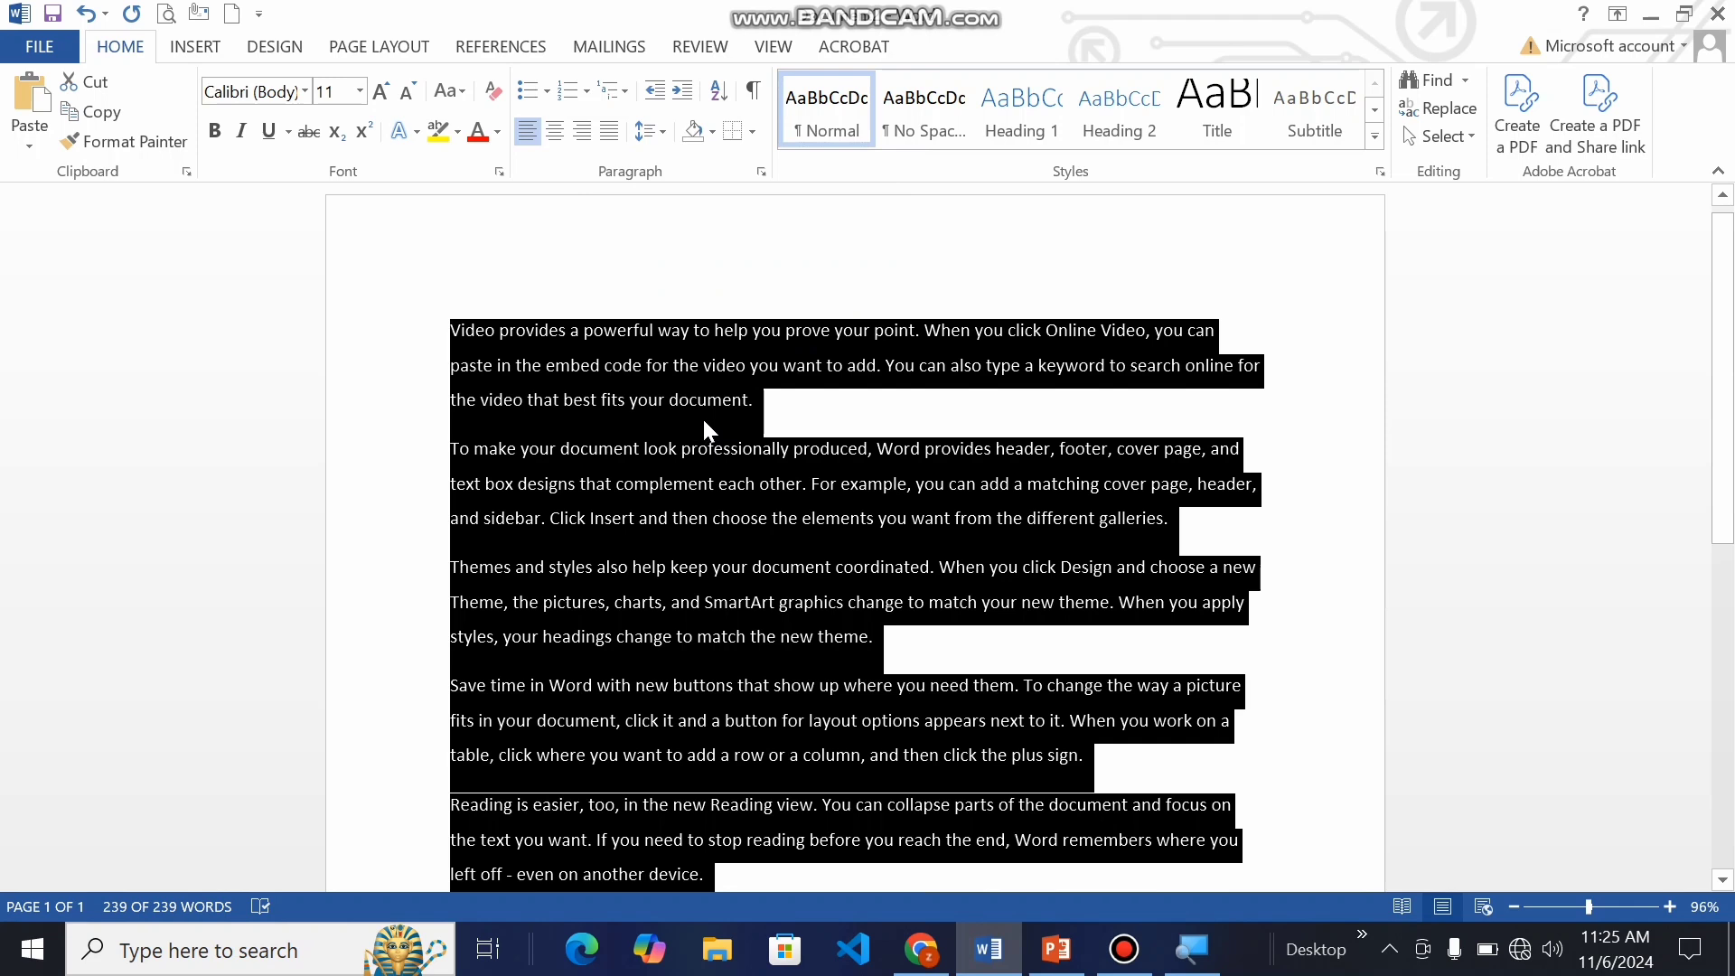
Step: Set the line spacing of the selected document text to 1.15
{"action": "left_click", "coordinate": [662, 137]}
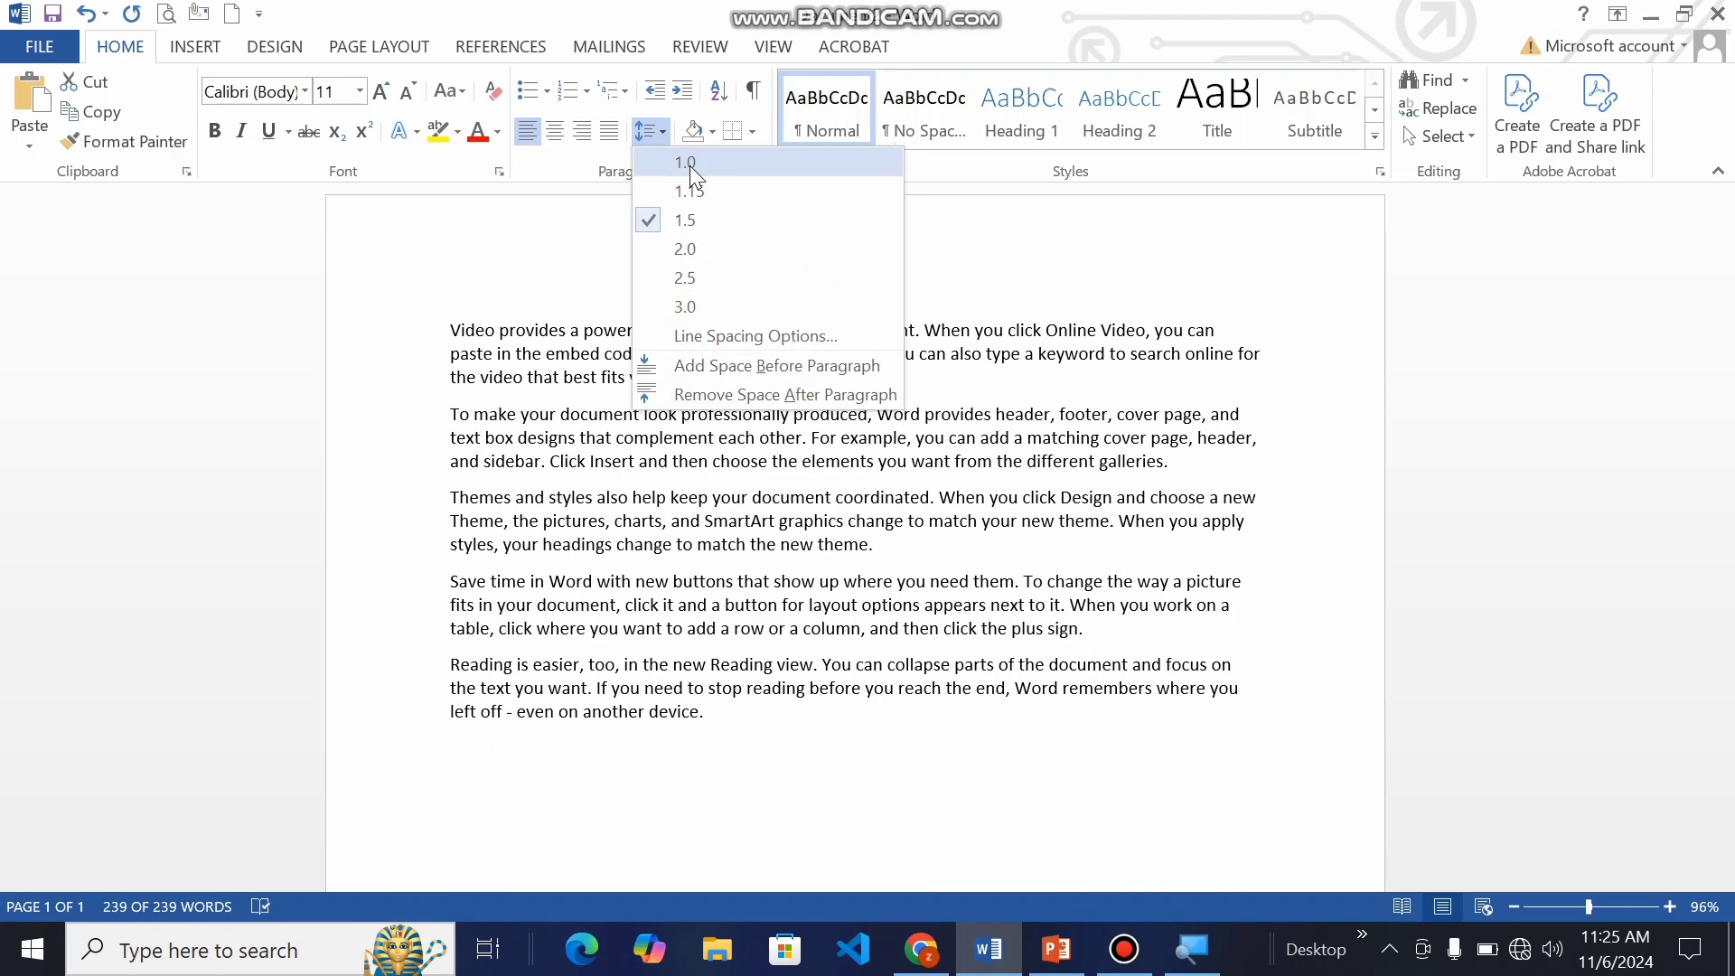
{"action": "left_click", "coordinate": [694, 193]}
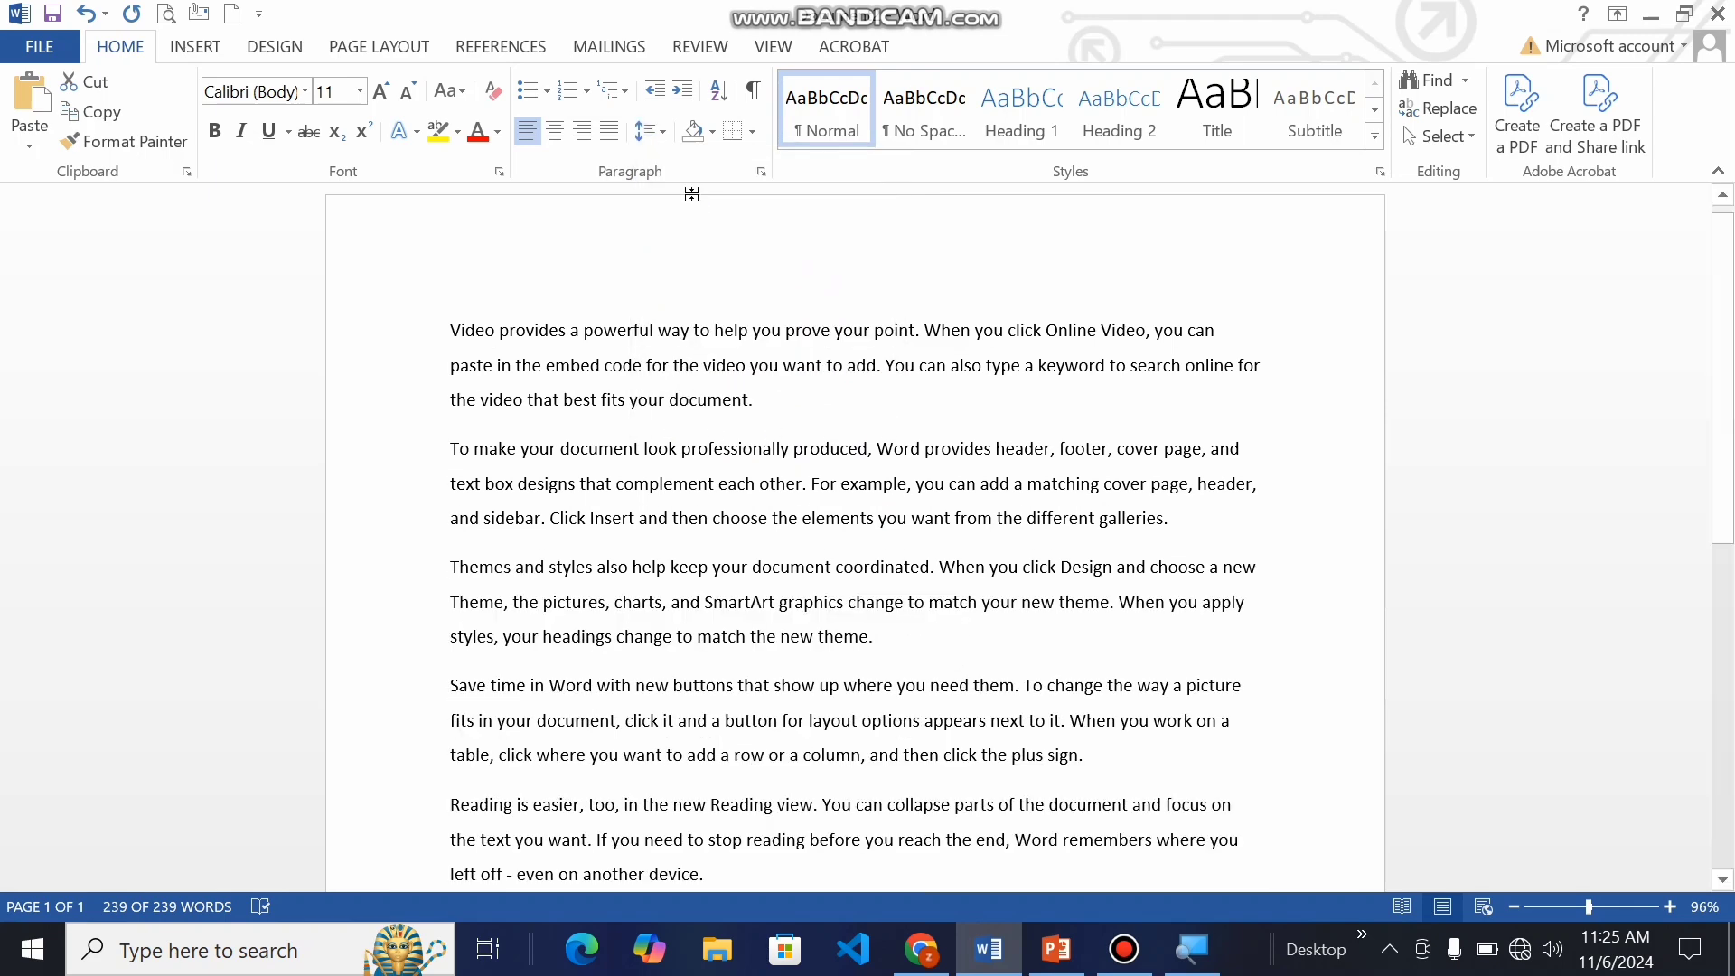
{"action": "key", "text": "ctrl+a"}
{"action": "left_click", "coordinate": [711, 301]}
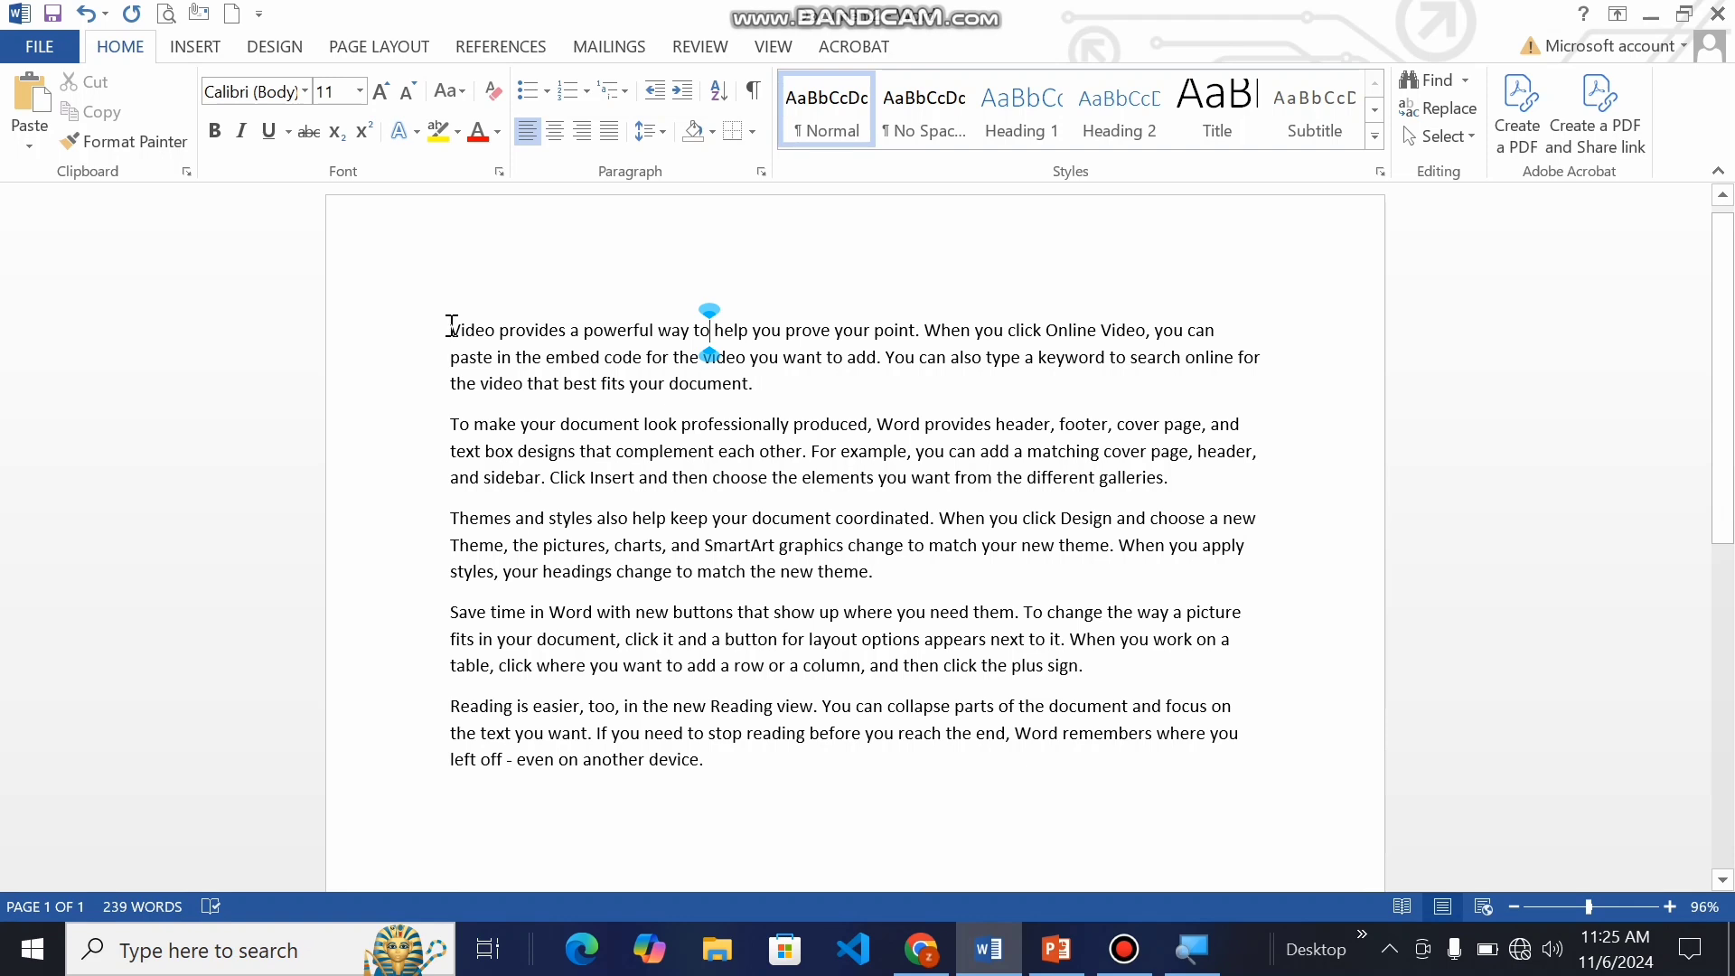
Step: Apply the Normal style to the whole document text to reset its line spacing
{"action": "key", "text": "ctrl+a"}
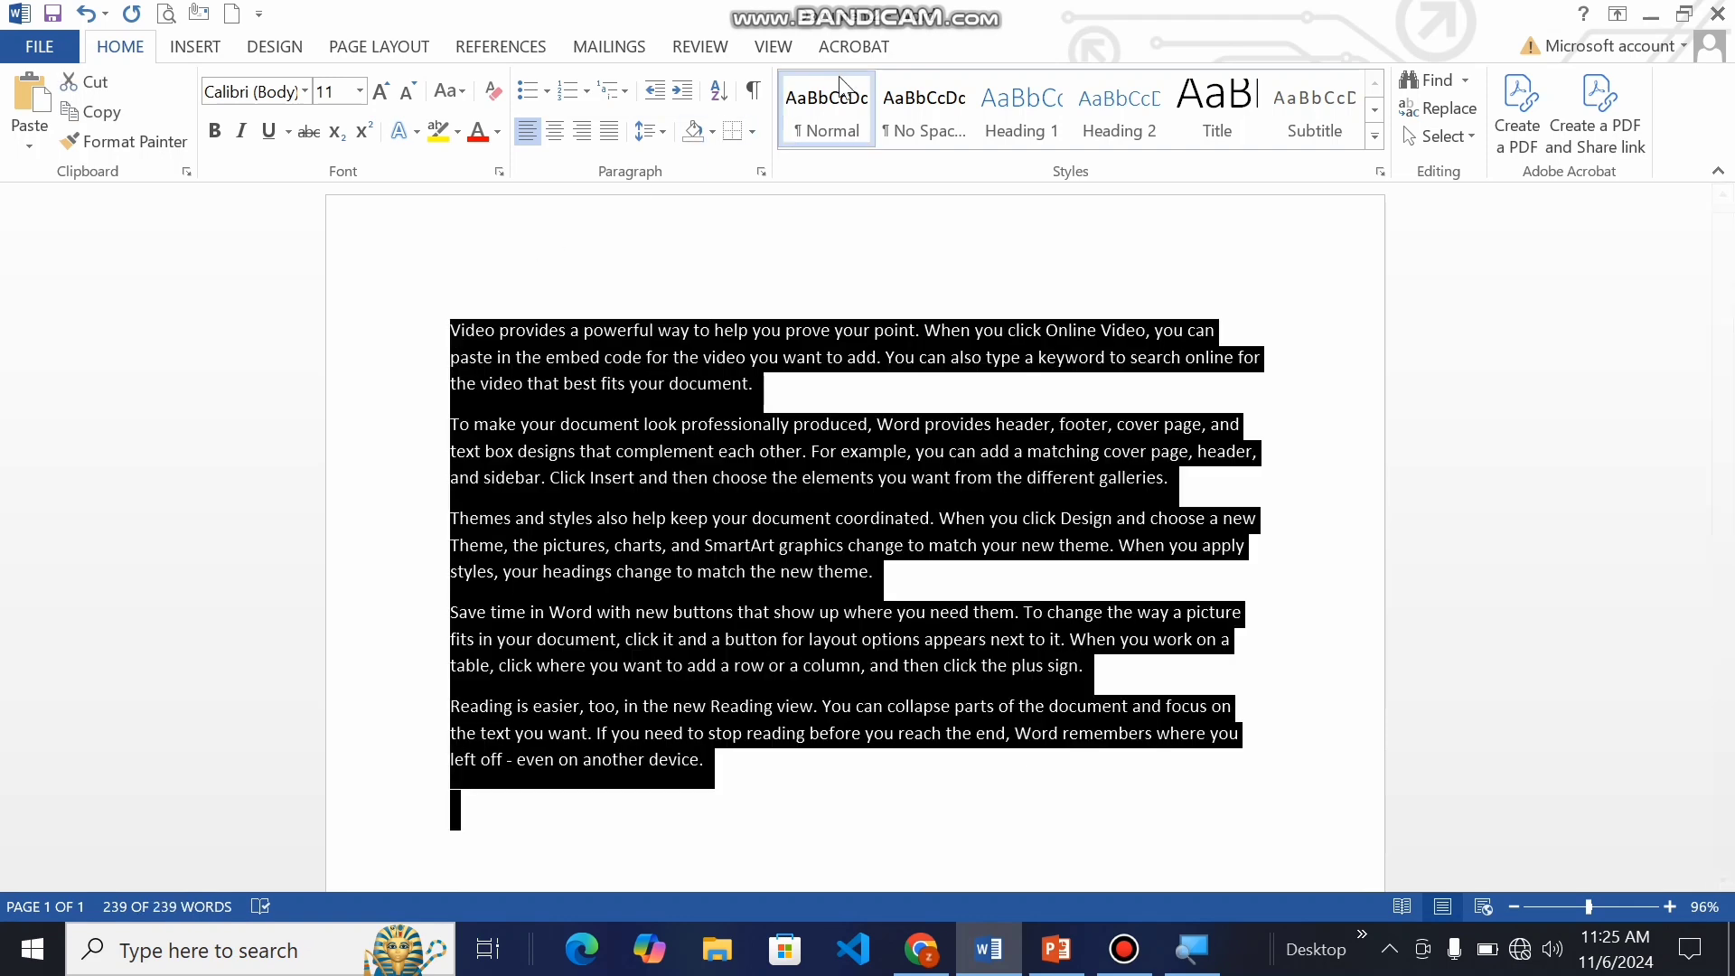
{"action": "left_click", "coordinate": [824, 122]}
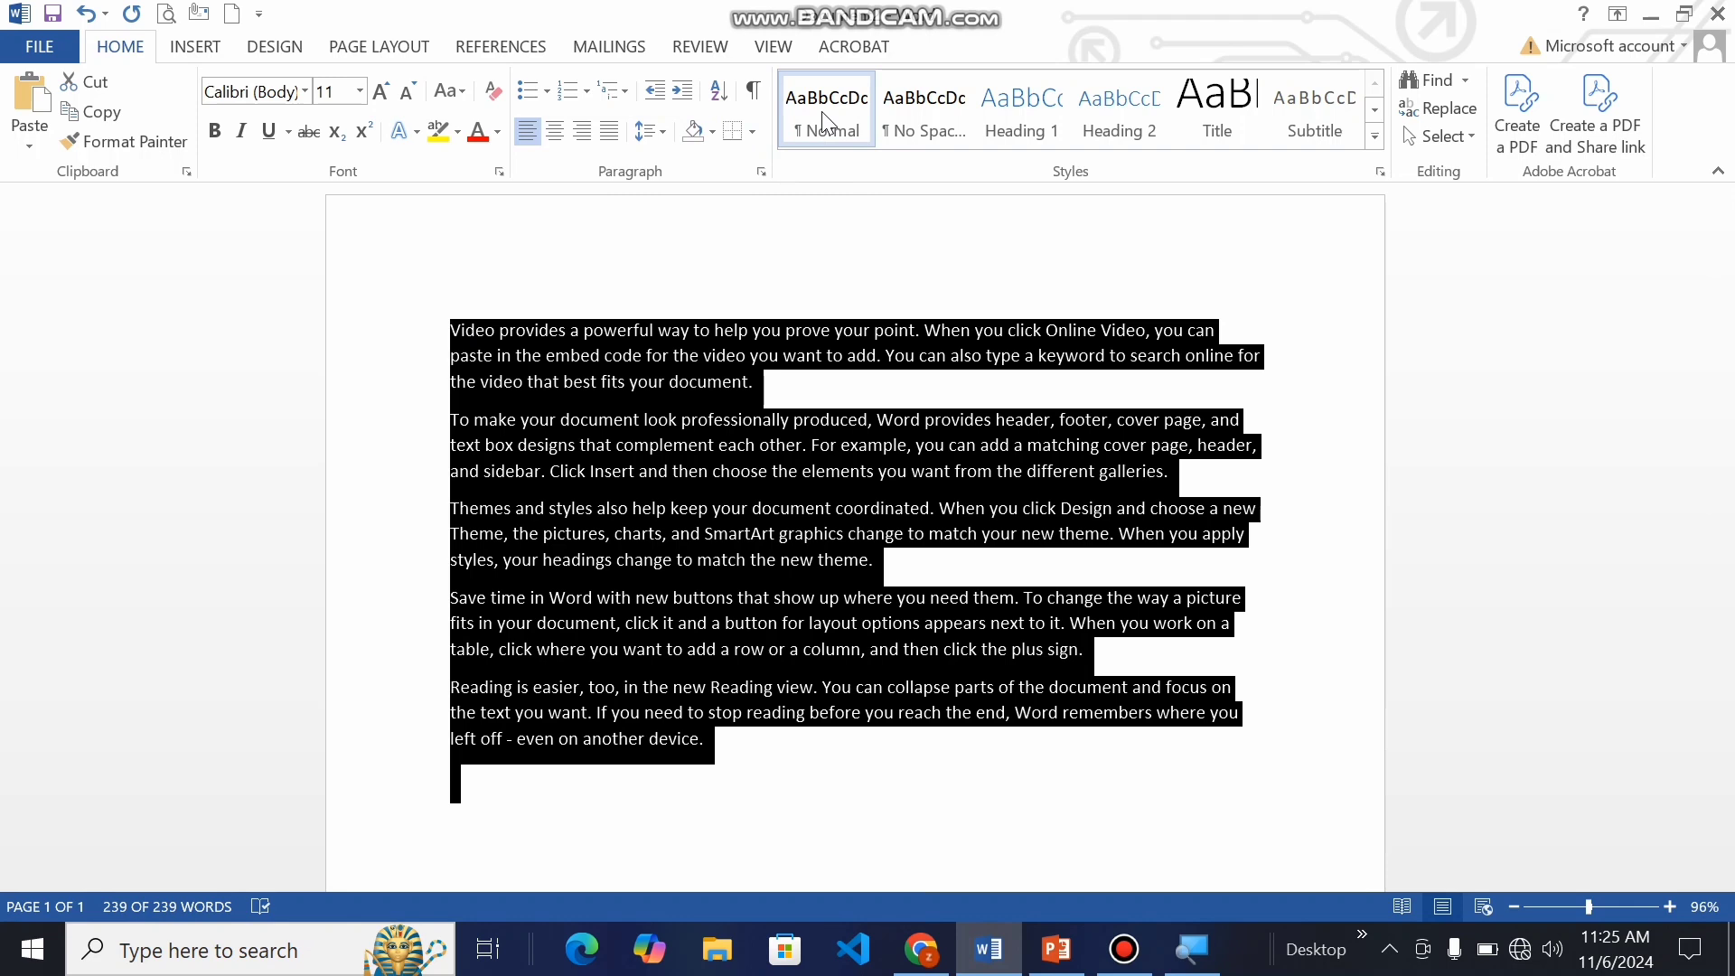
{"action": "left_click", "coordinate": [649, 131]}
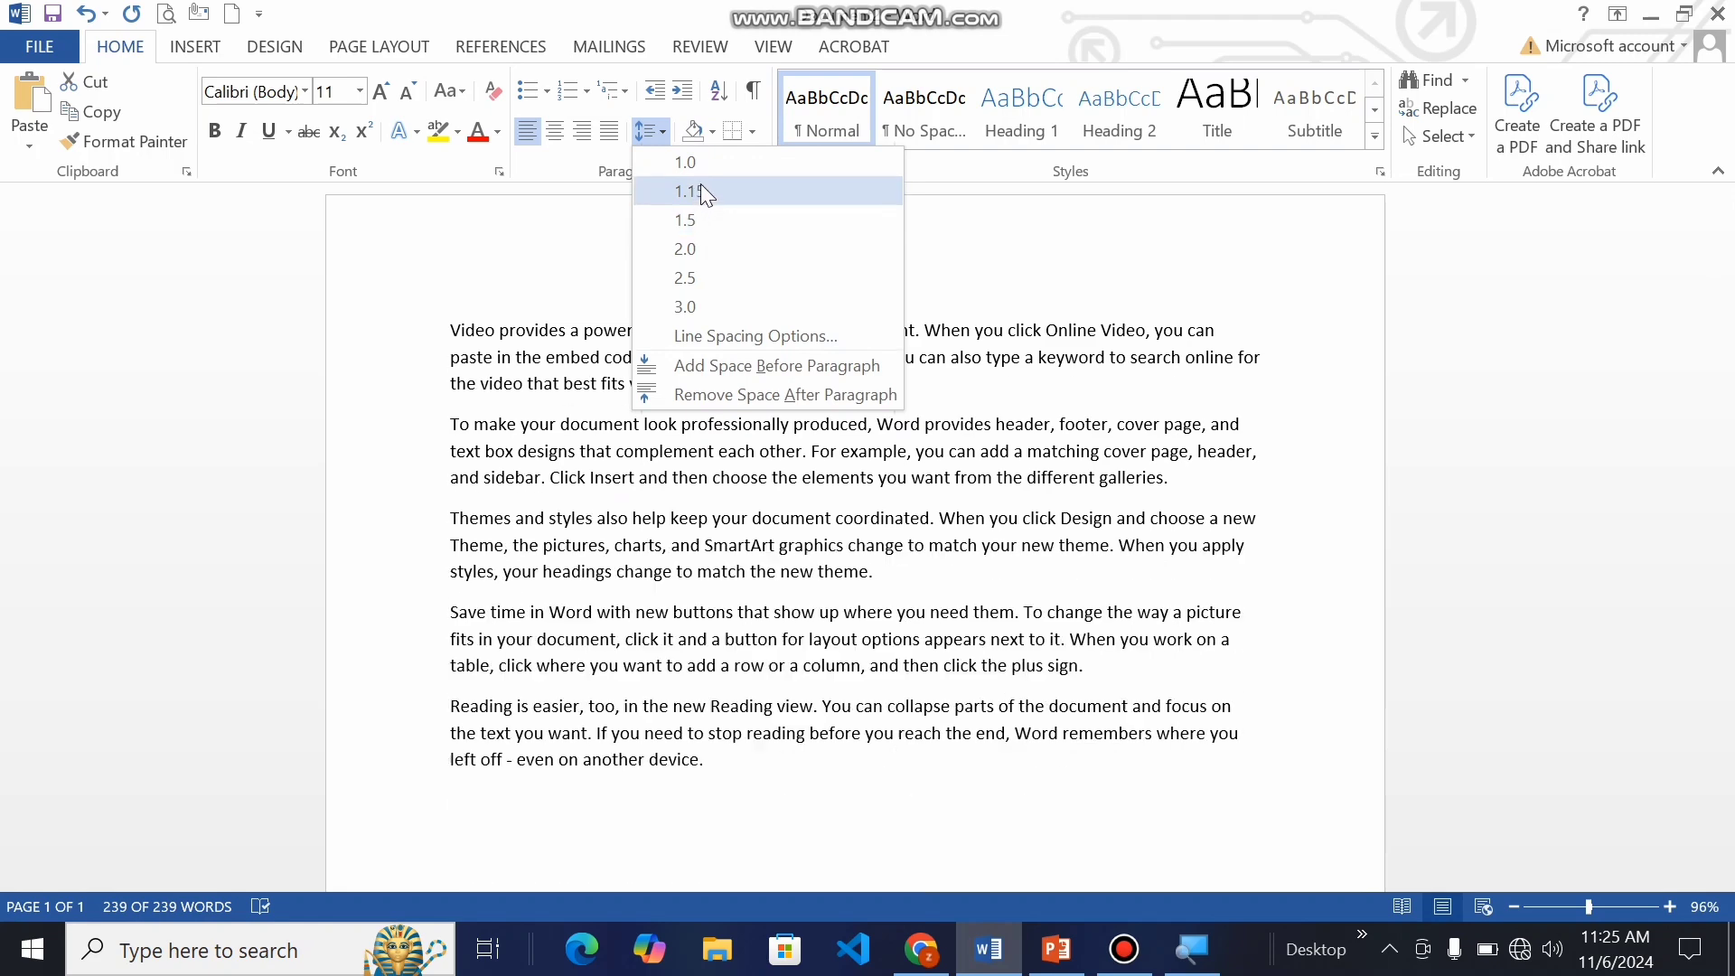
{"action": "left_click", "coordinate": [552, 230]}
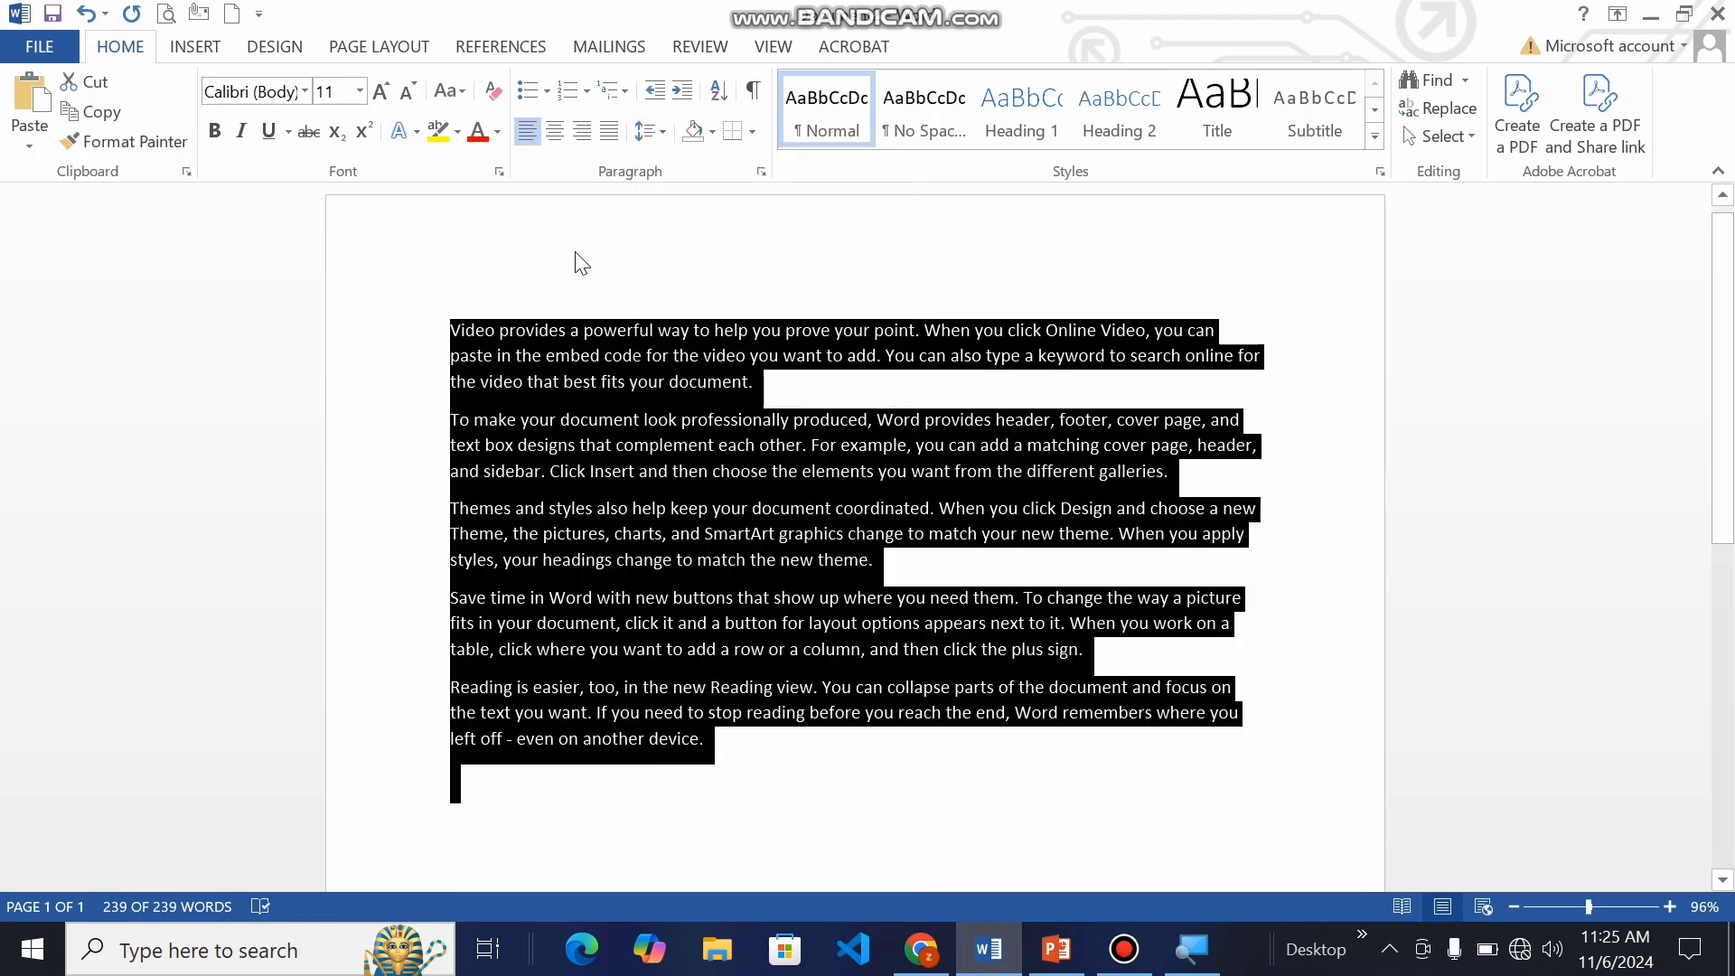
Step: Remove the space after every paragraph in the document
{"action": "left_click", "coordinate": [576, 254]}
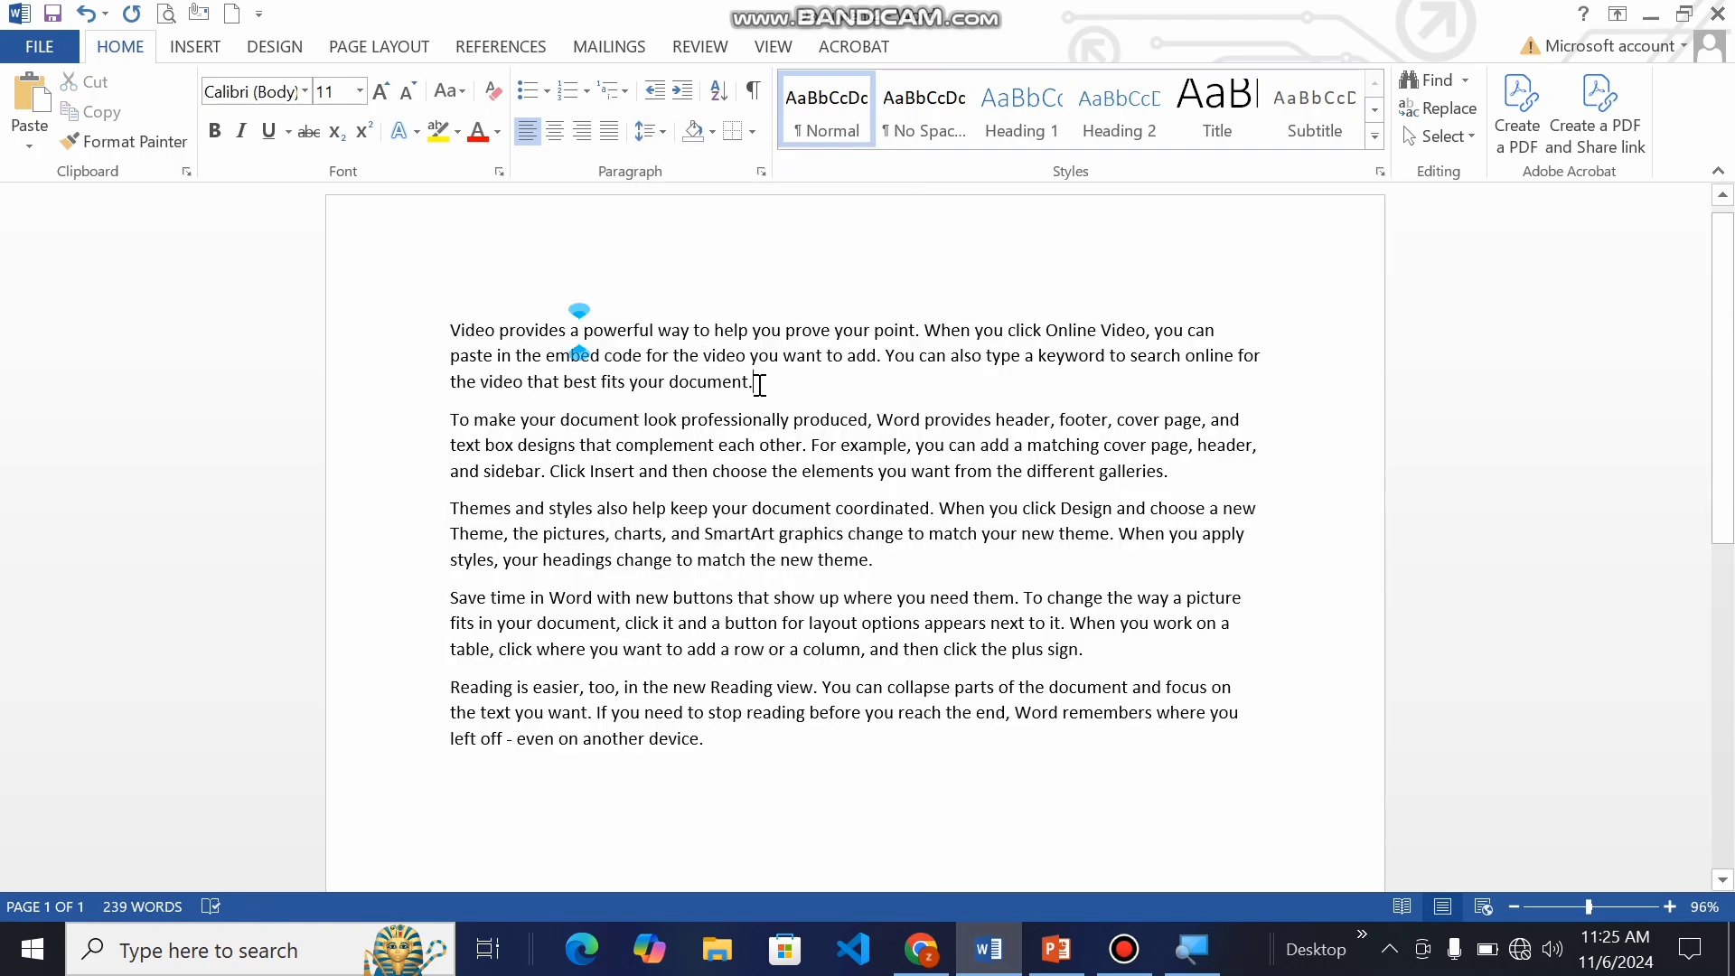
{"action": "left_click", "coordinate": [1176, 463]}
{"action": "left_click", "coordinate": [752, 379]}
{"action": "key", "text": "ctrl+a"}
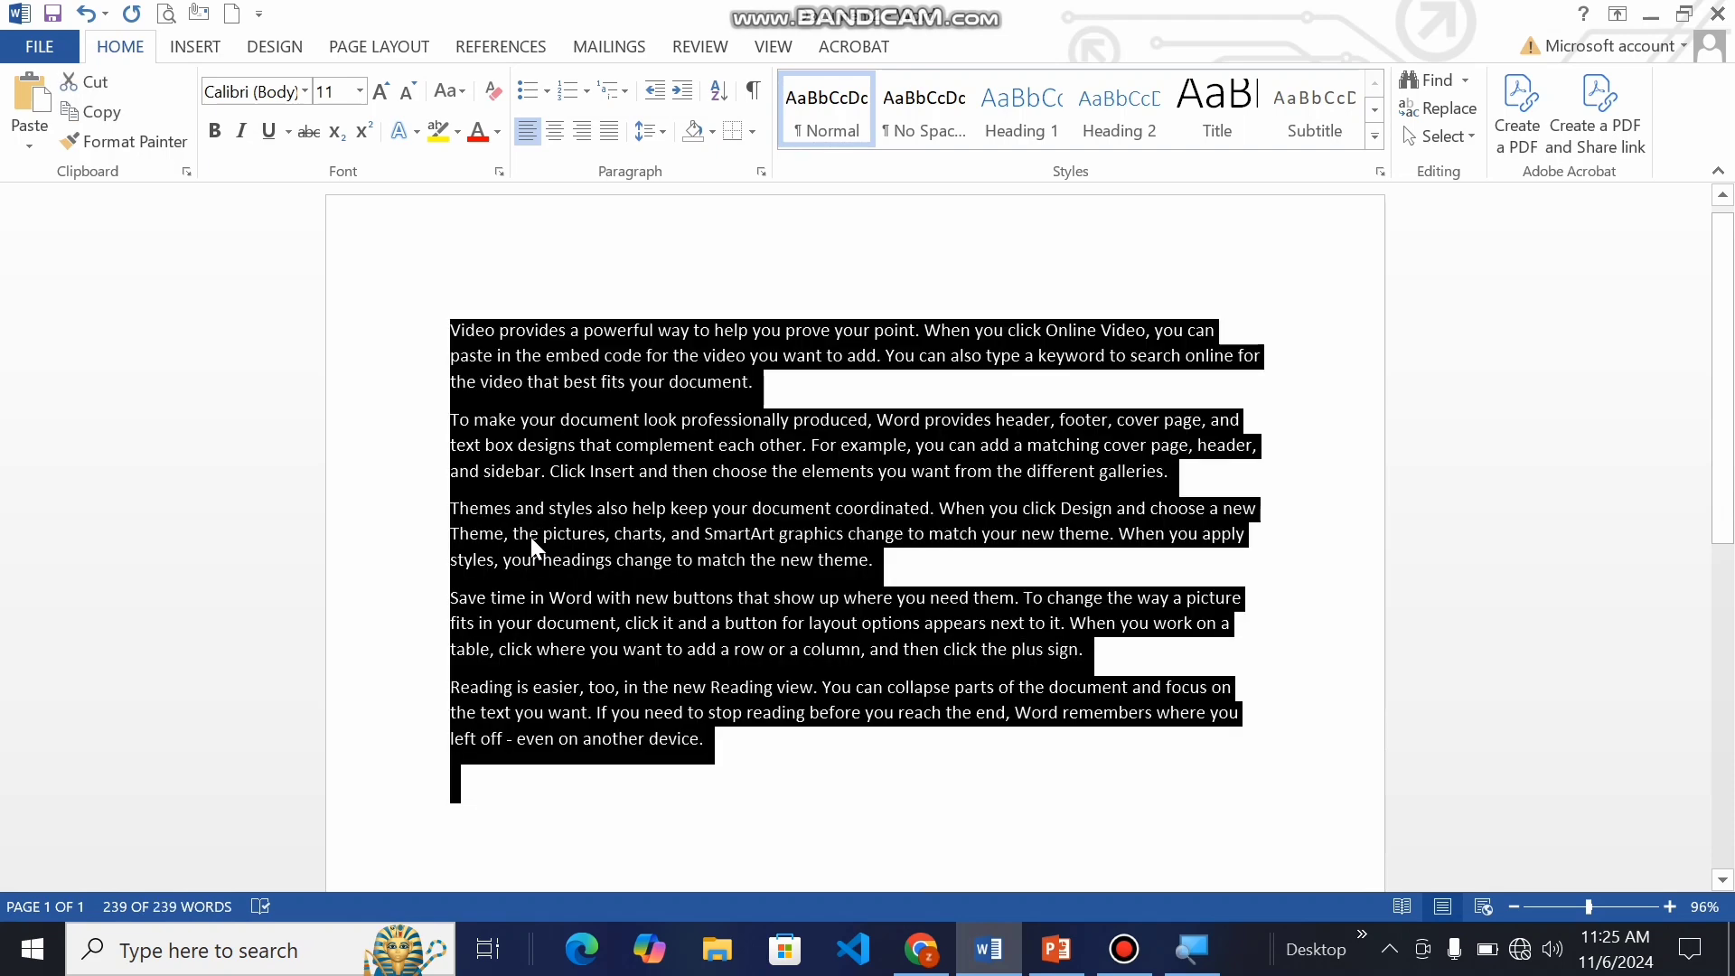
{"action": "left_click", "coordinate": [650, 140]}
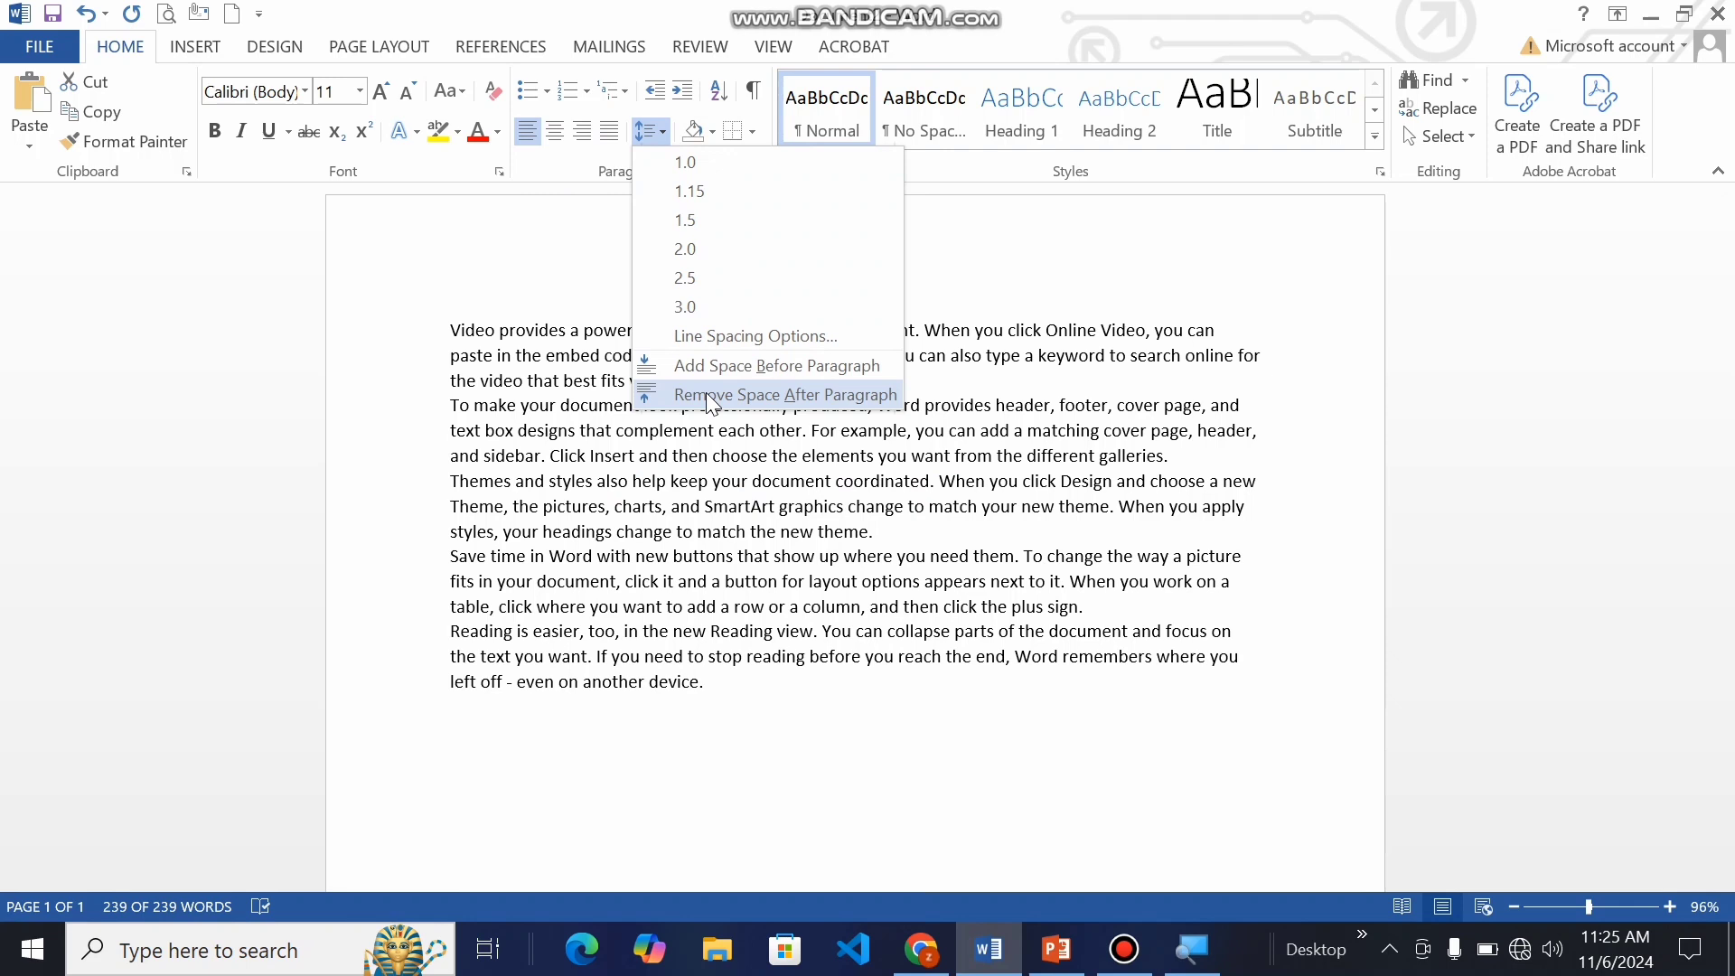
{"action": "left_click", "coordinate": [706, 395]}
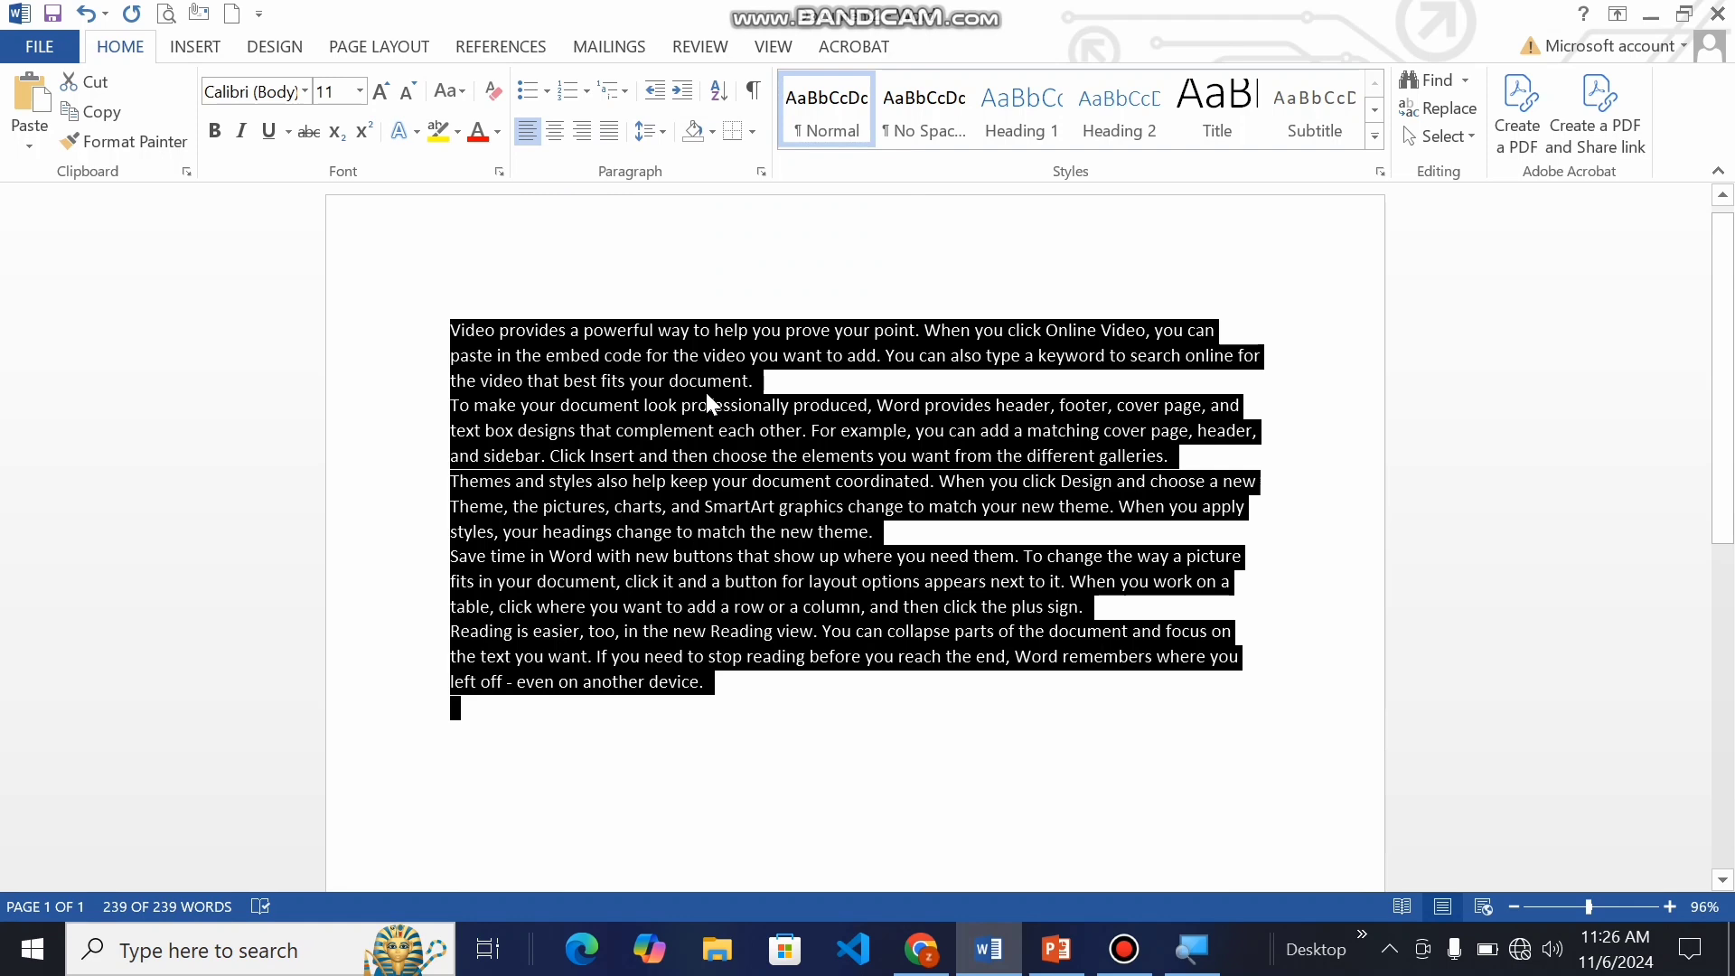
Step: Merge the five paragraphs into one by deleting the paragraph breaks after "document.", "galleries.", "theme." and "sign."
{"action": "left_click", "coordinate": [760, 392]}
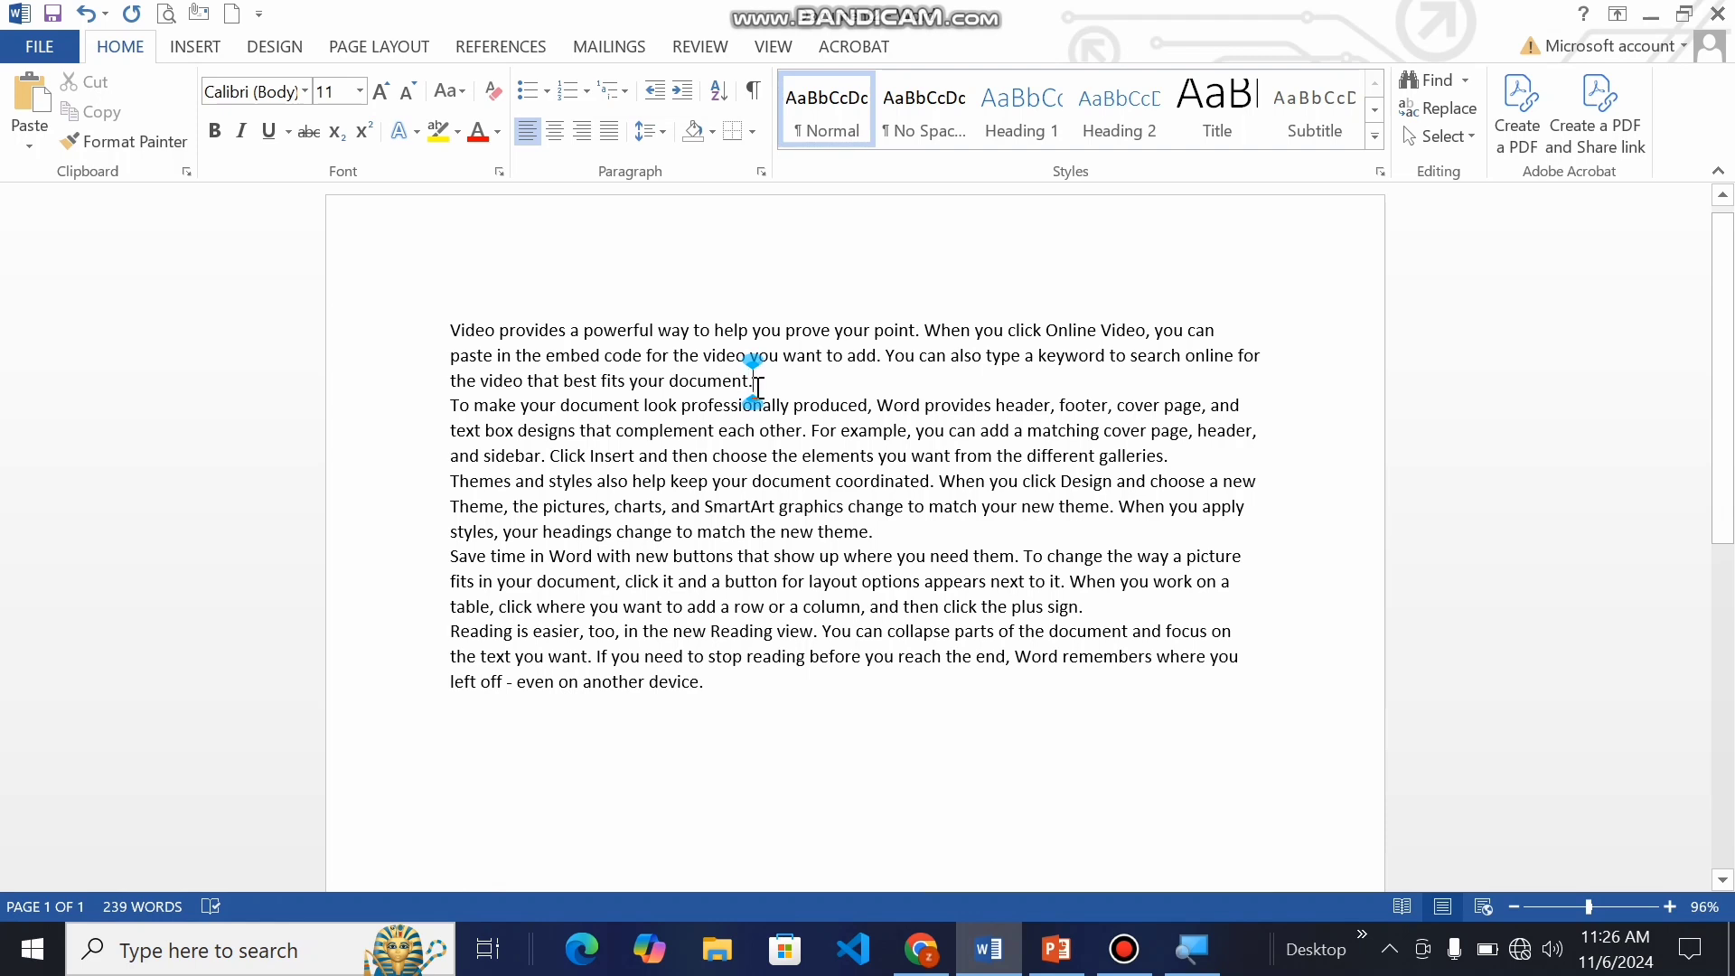
{"action": "key", "text": "Delete"}
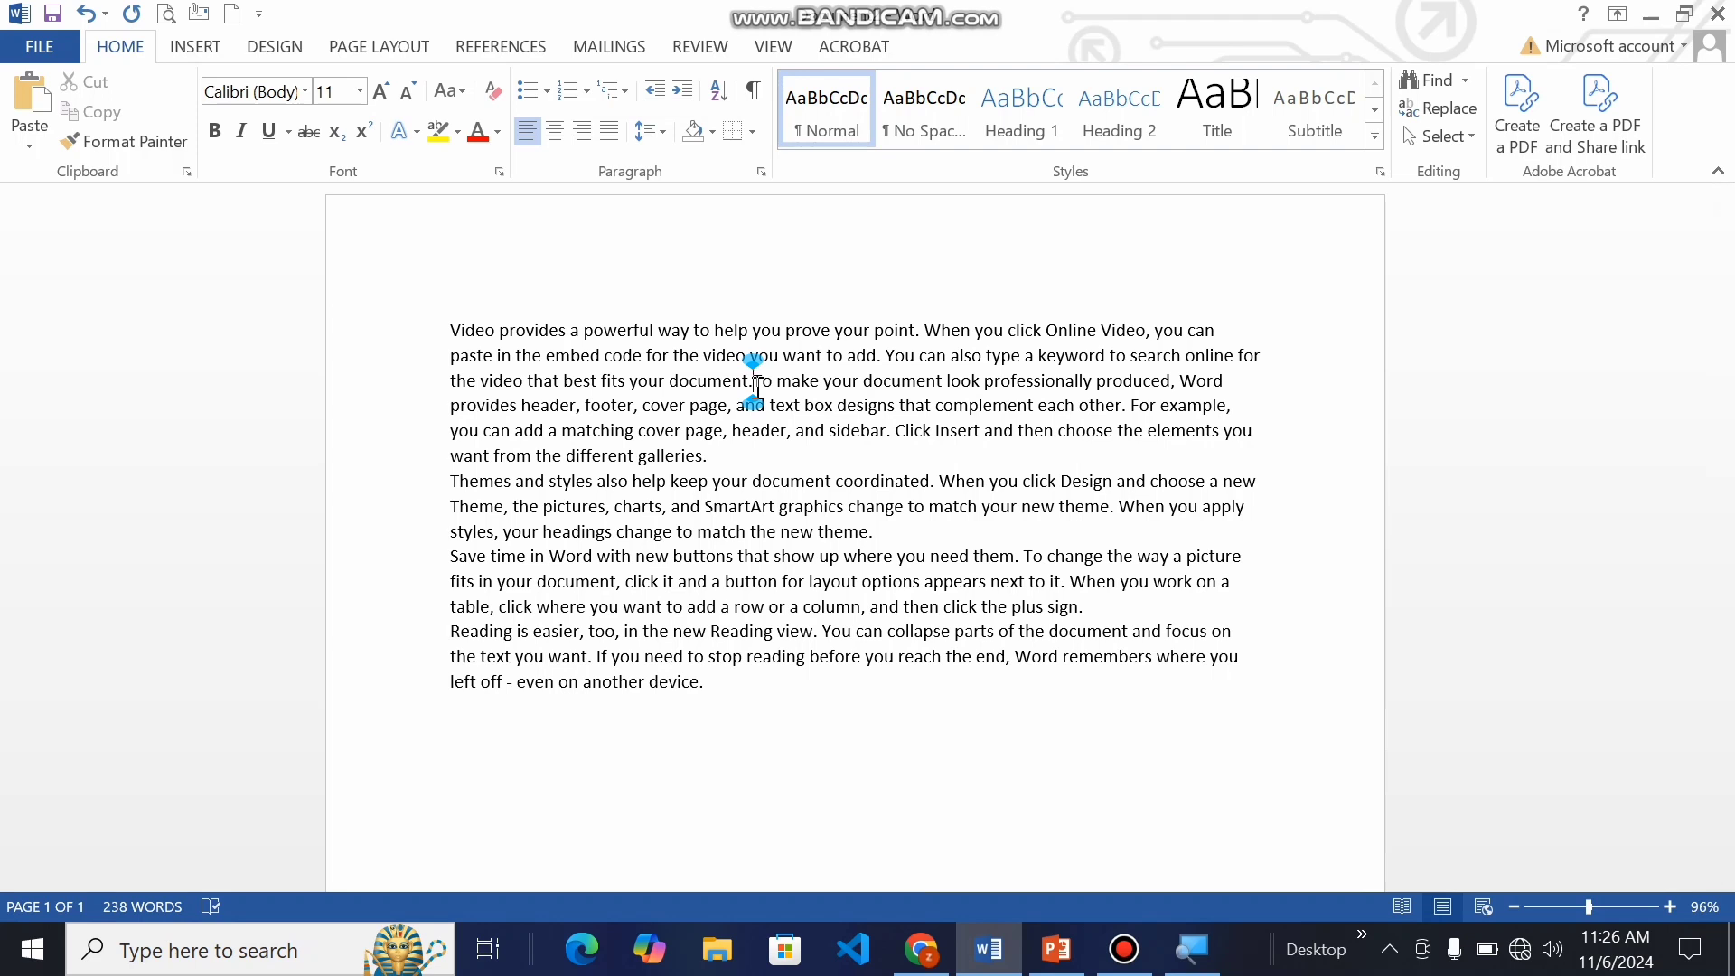
{"action": "left_click", "coordinate": [730, 451]}
{"action": "key", "text": "Delete"}
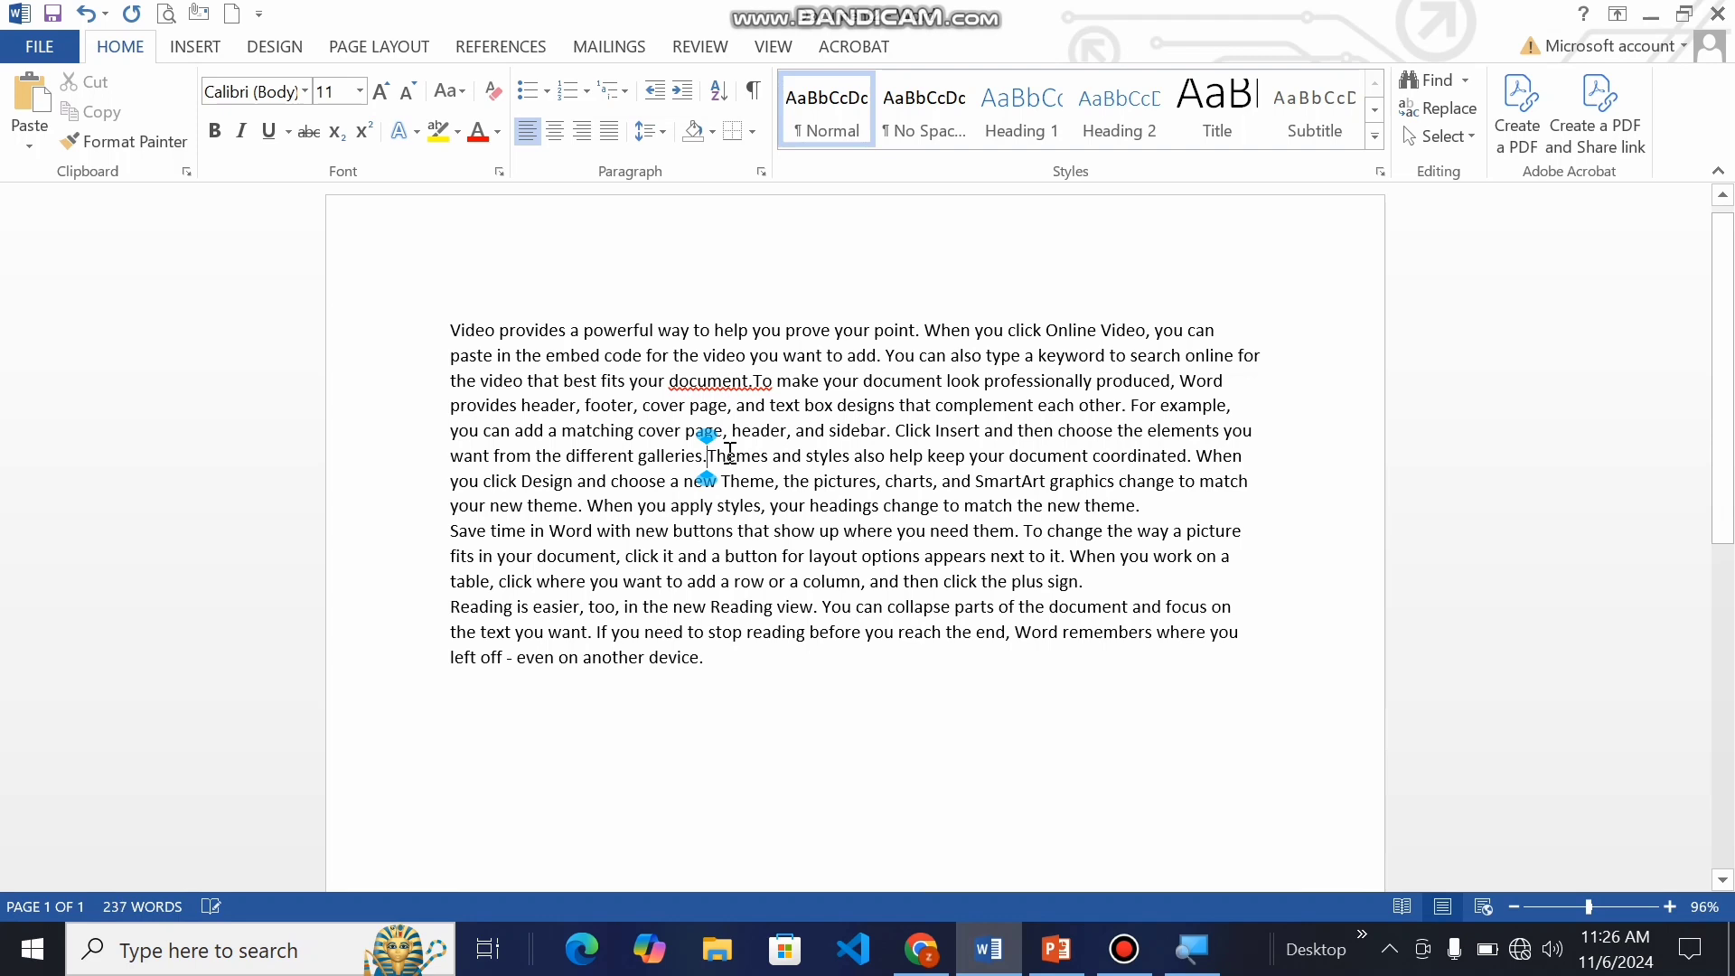
{"action": "left_click", "coordinate": [1181, 508]}
{"action": "key", "text": "Delete"}
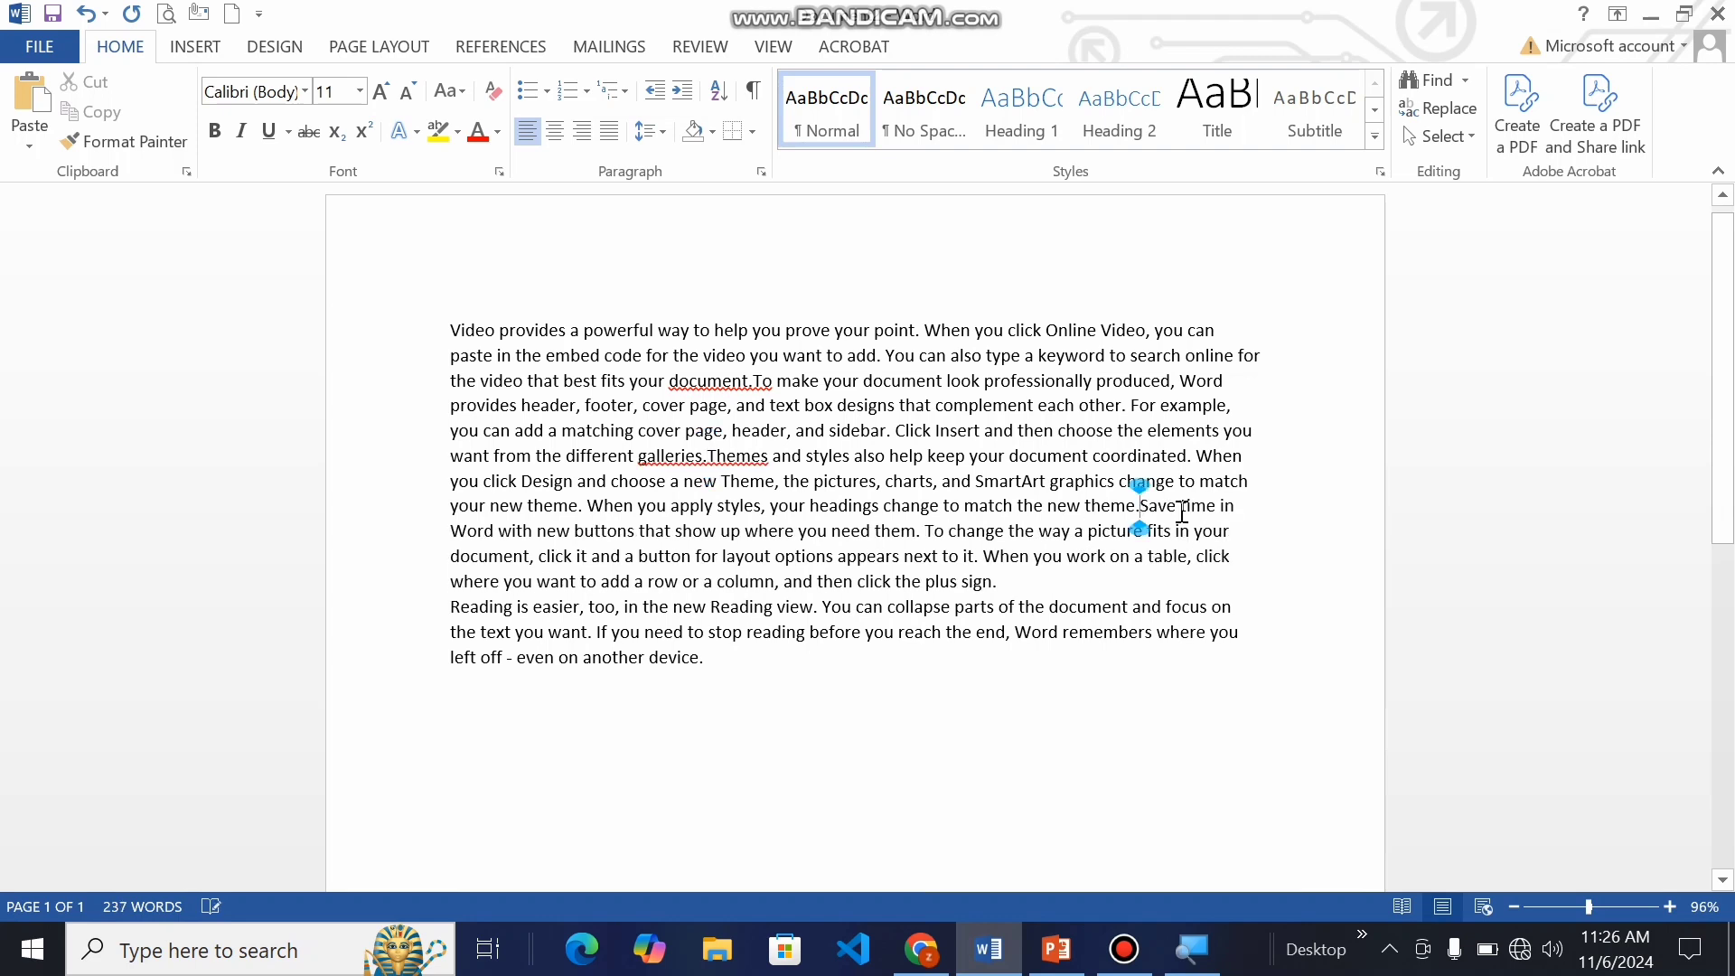
{"action": "left_click", "coordinate": [1092, 600]}
{"action": "left_click", "coordinate": [1049, 587]}
{"action": "key", "text": "Delete"}
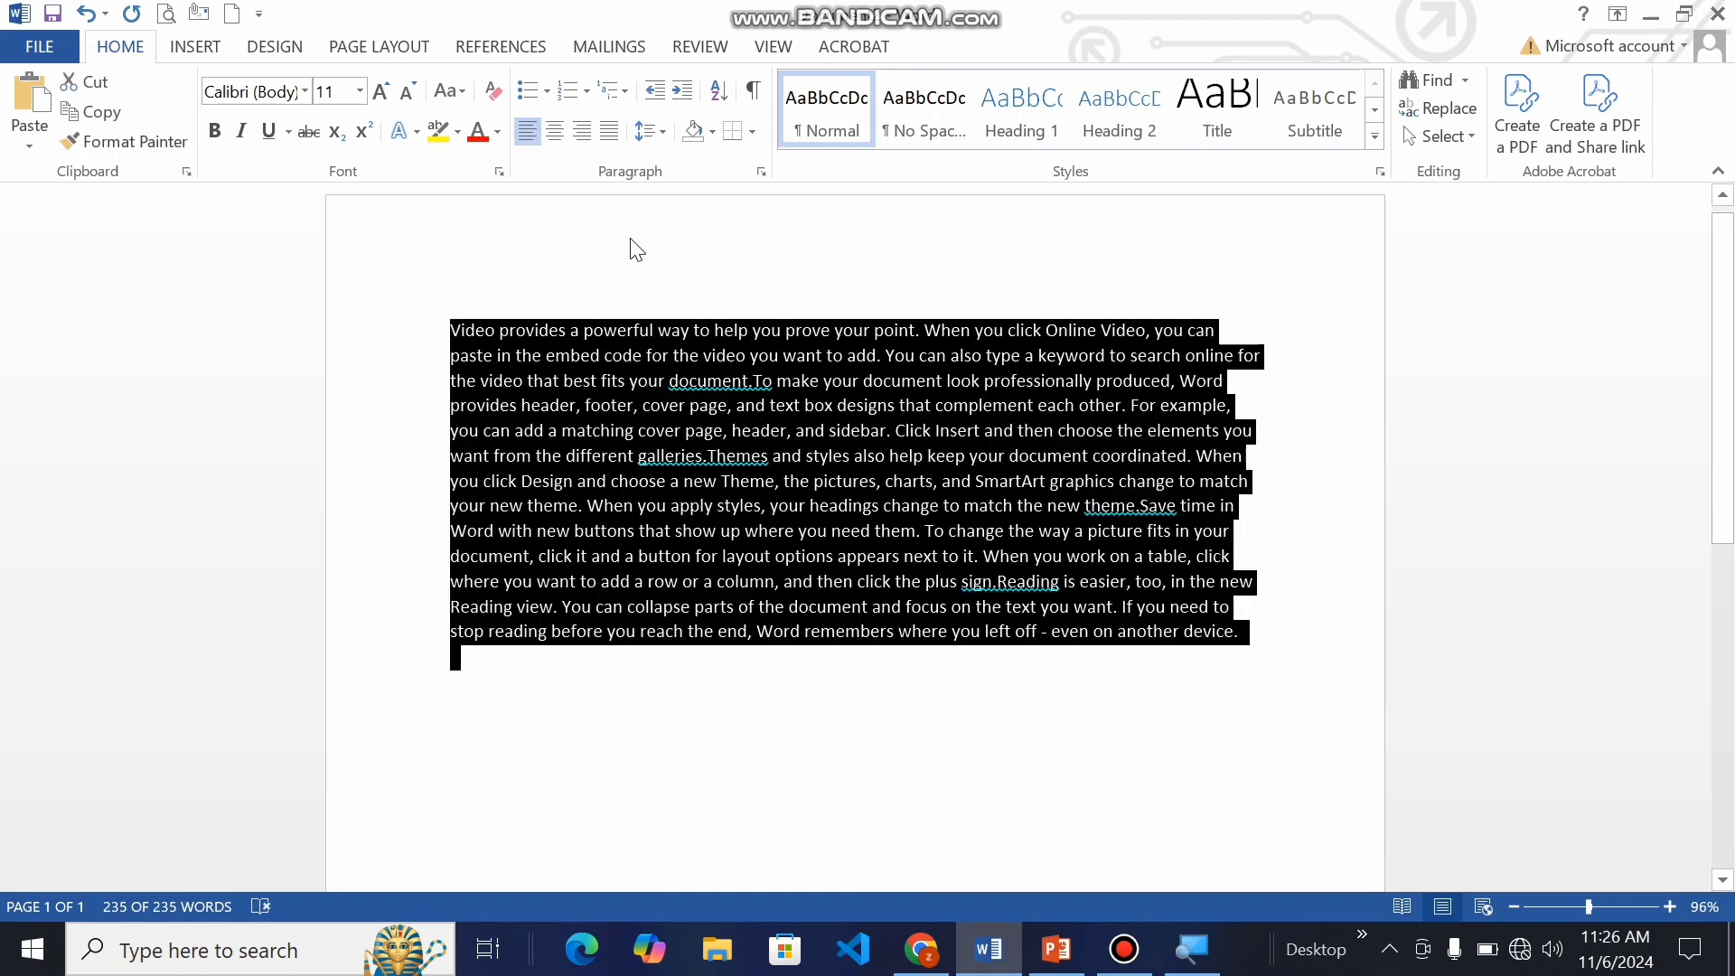
Step: Justify the whole text and insert a space before the full stops following "galleries", "document", "theme" and "sign"
{"action": "left_click", "coordinate": [607, 134]}
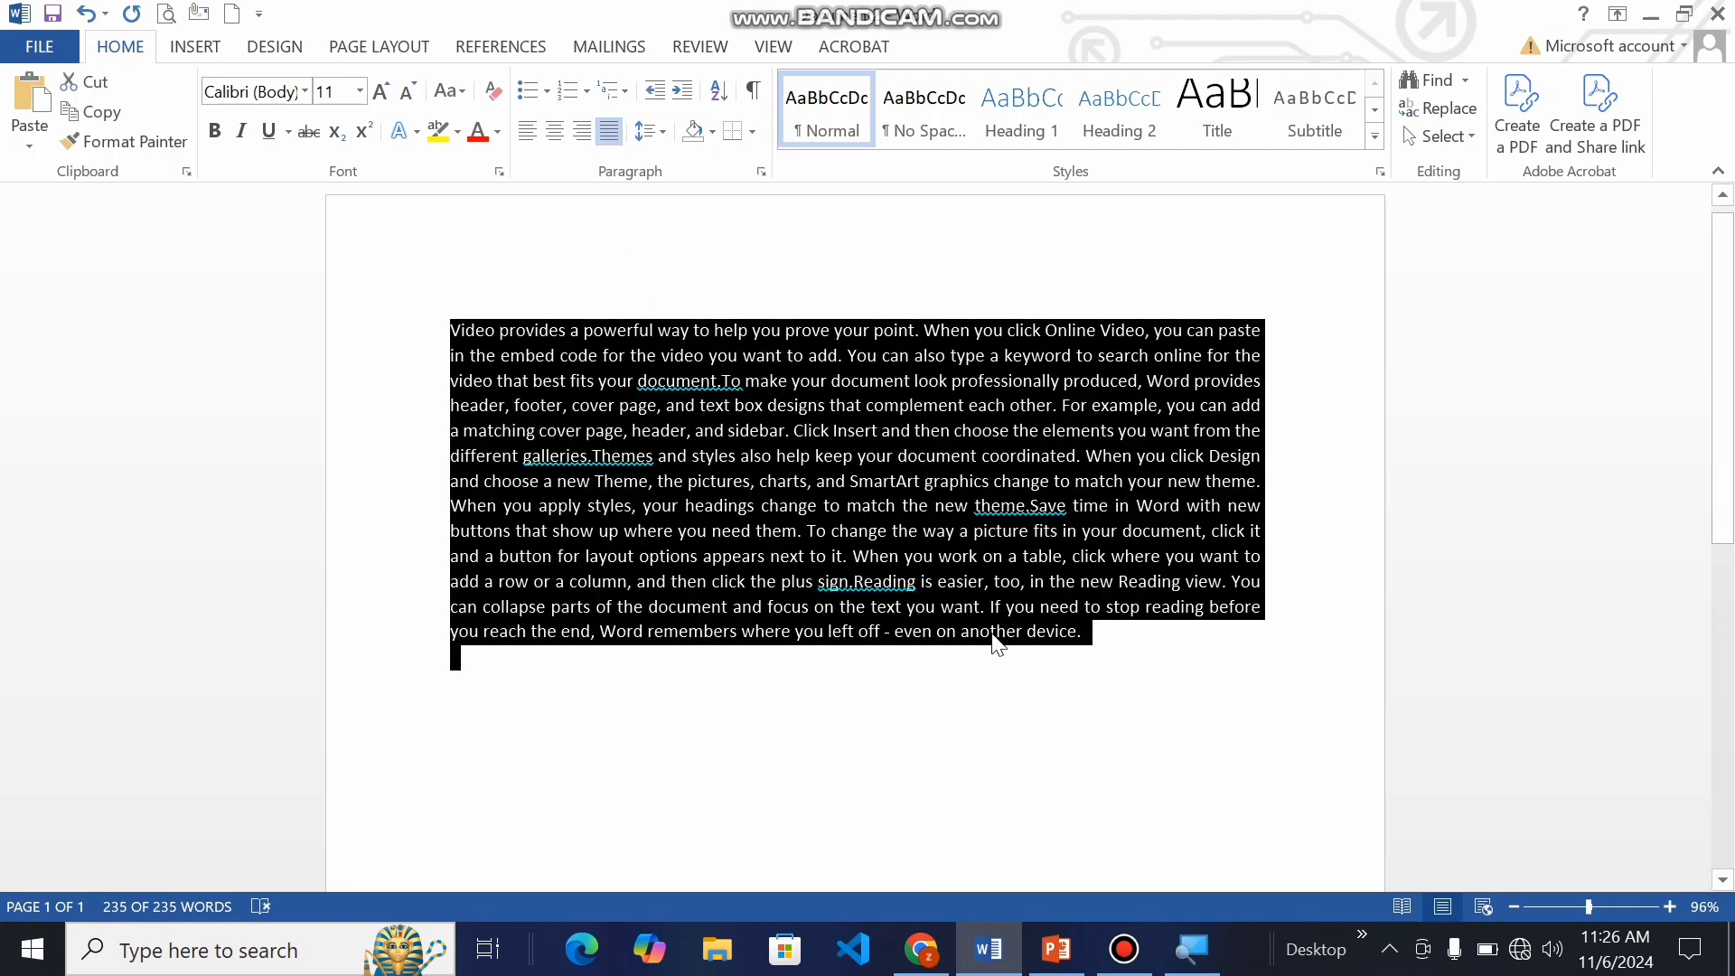
{"action": "left_click", "coordinate": [1037, 639]}
{"action": "left_click", "coordinate": [586, 456]}
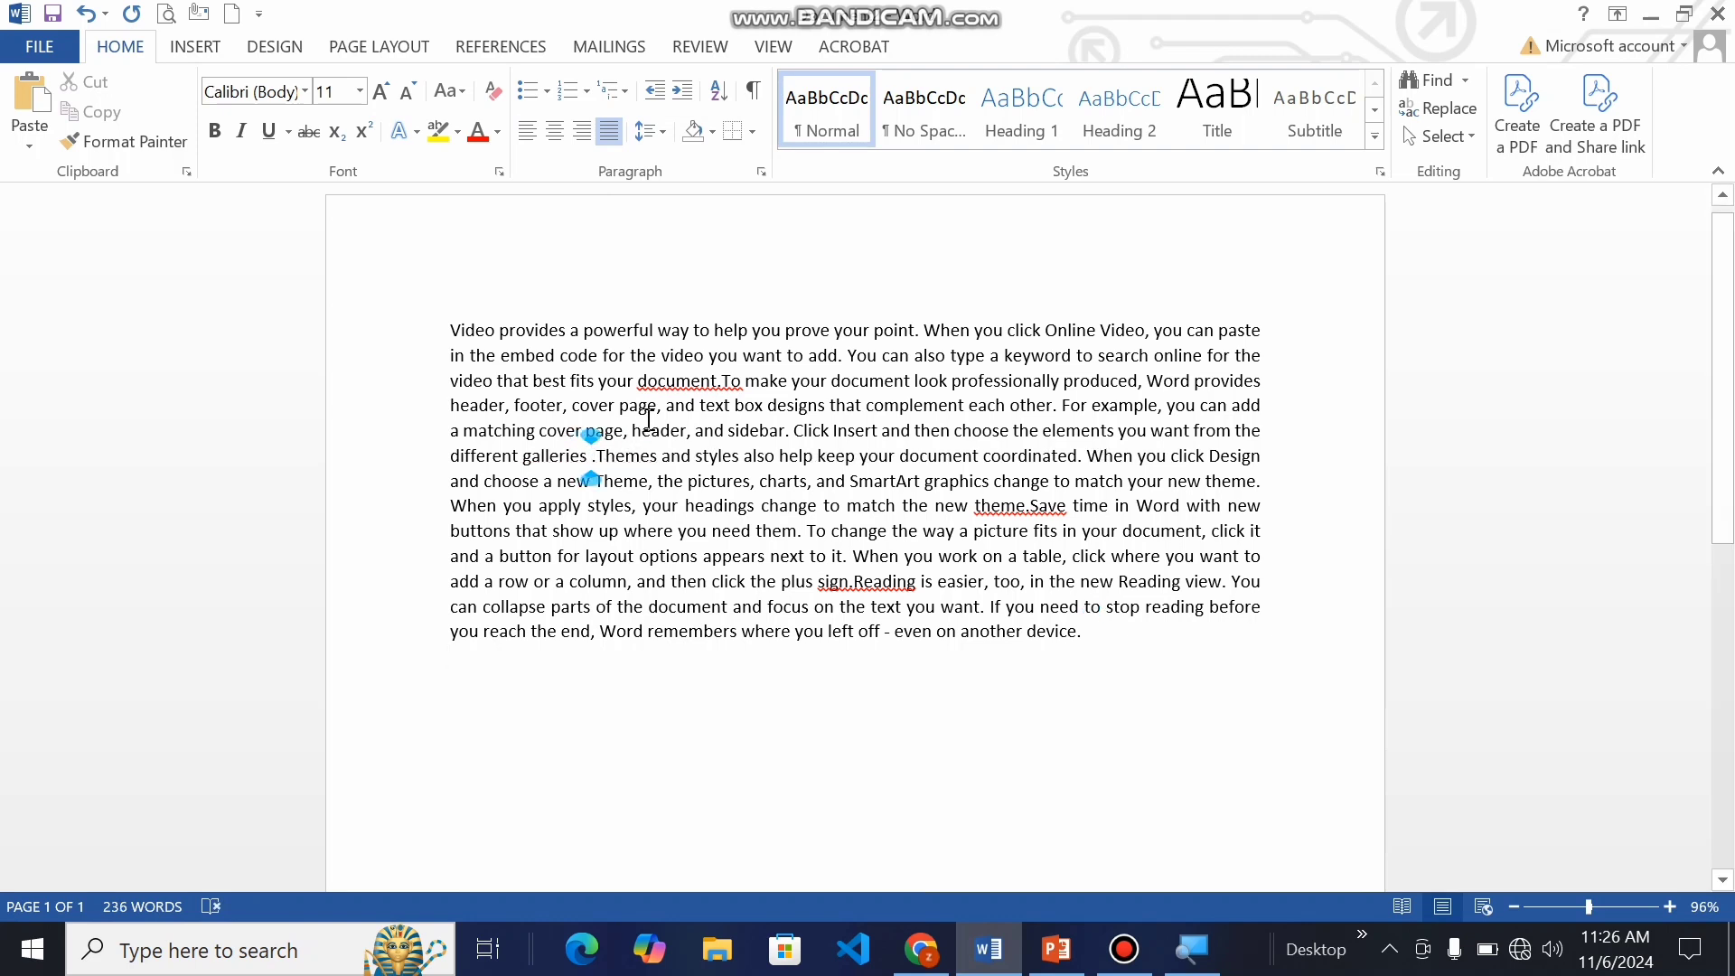
{"action": "left_click", "coordinate": [714, 380]}
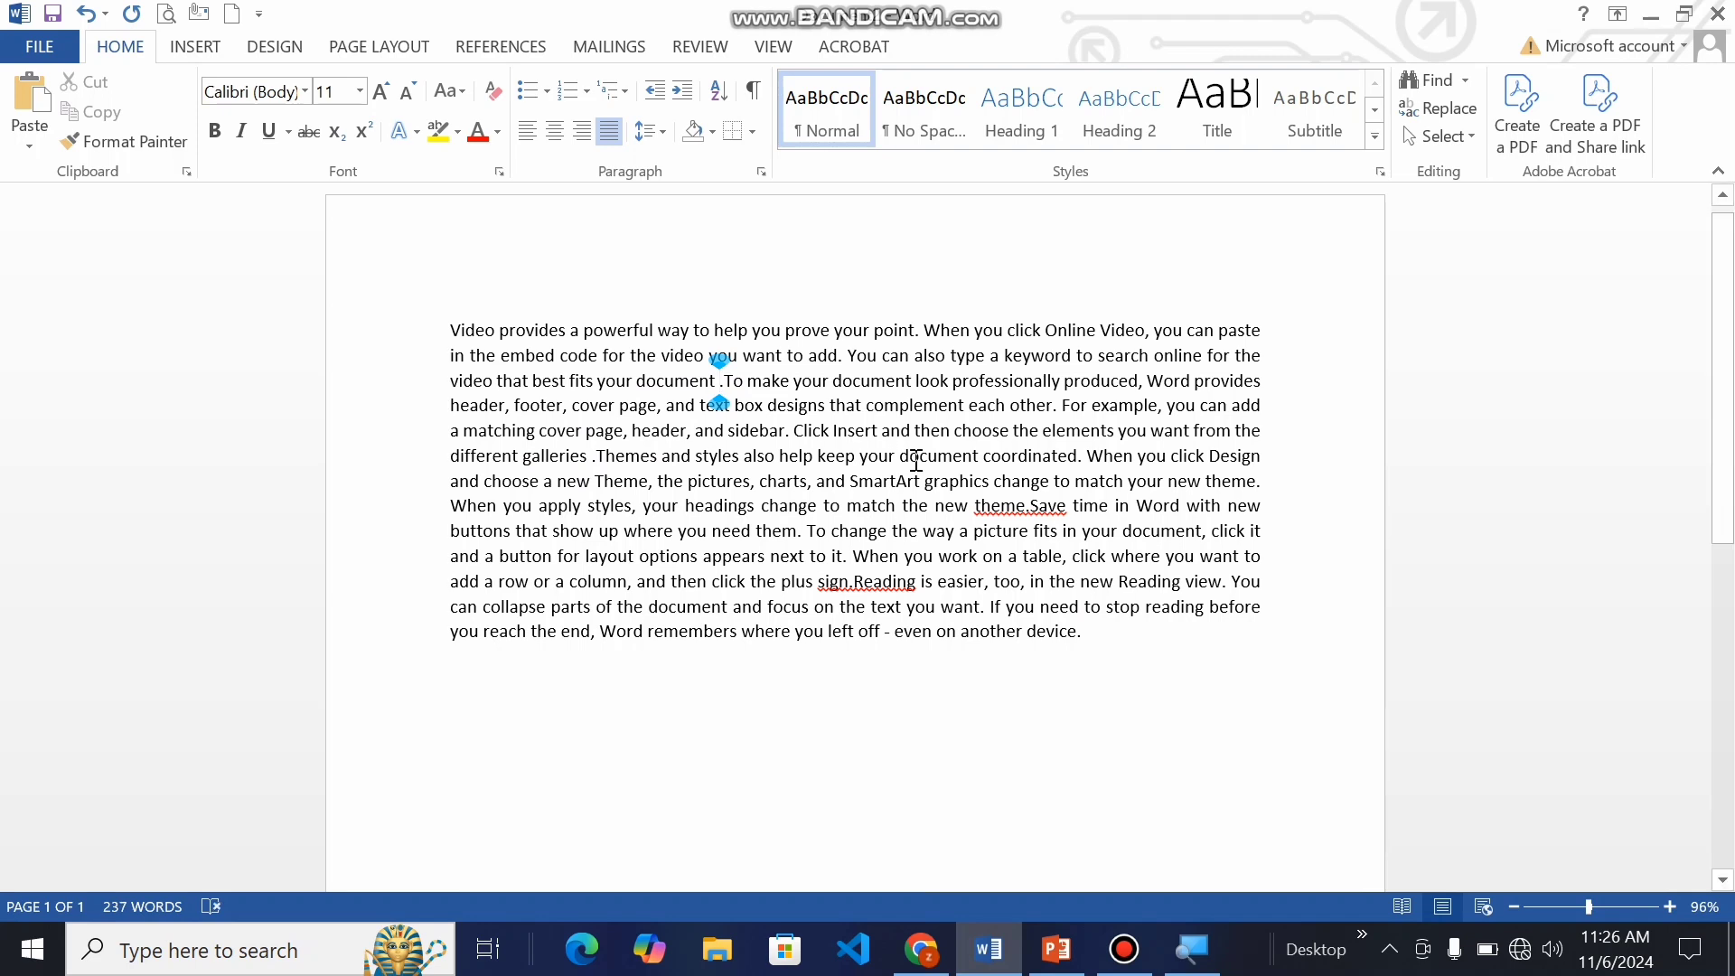
{"action": "left_click", "coordinate": [1024, 506]}
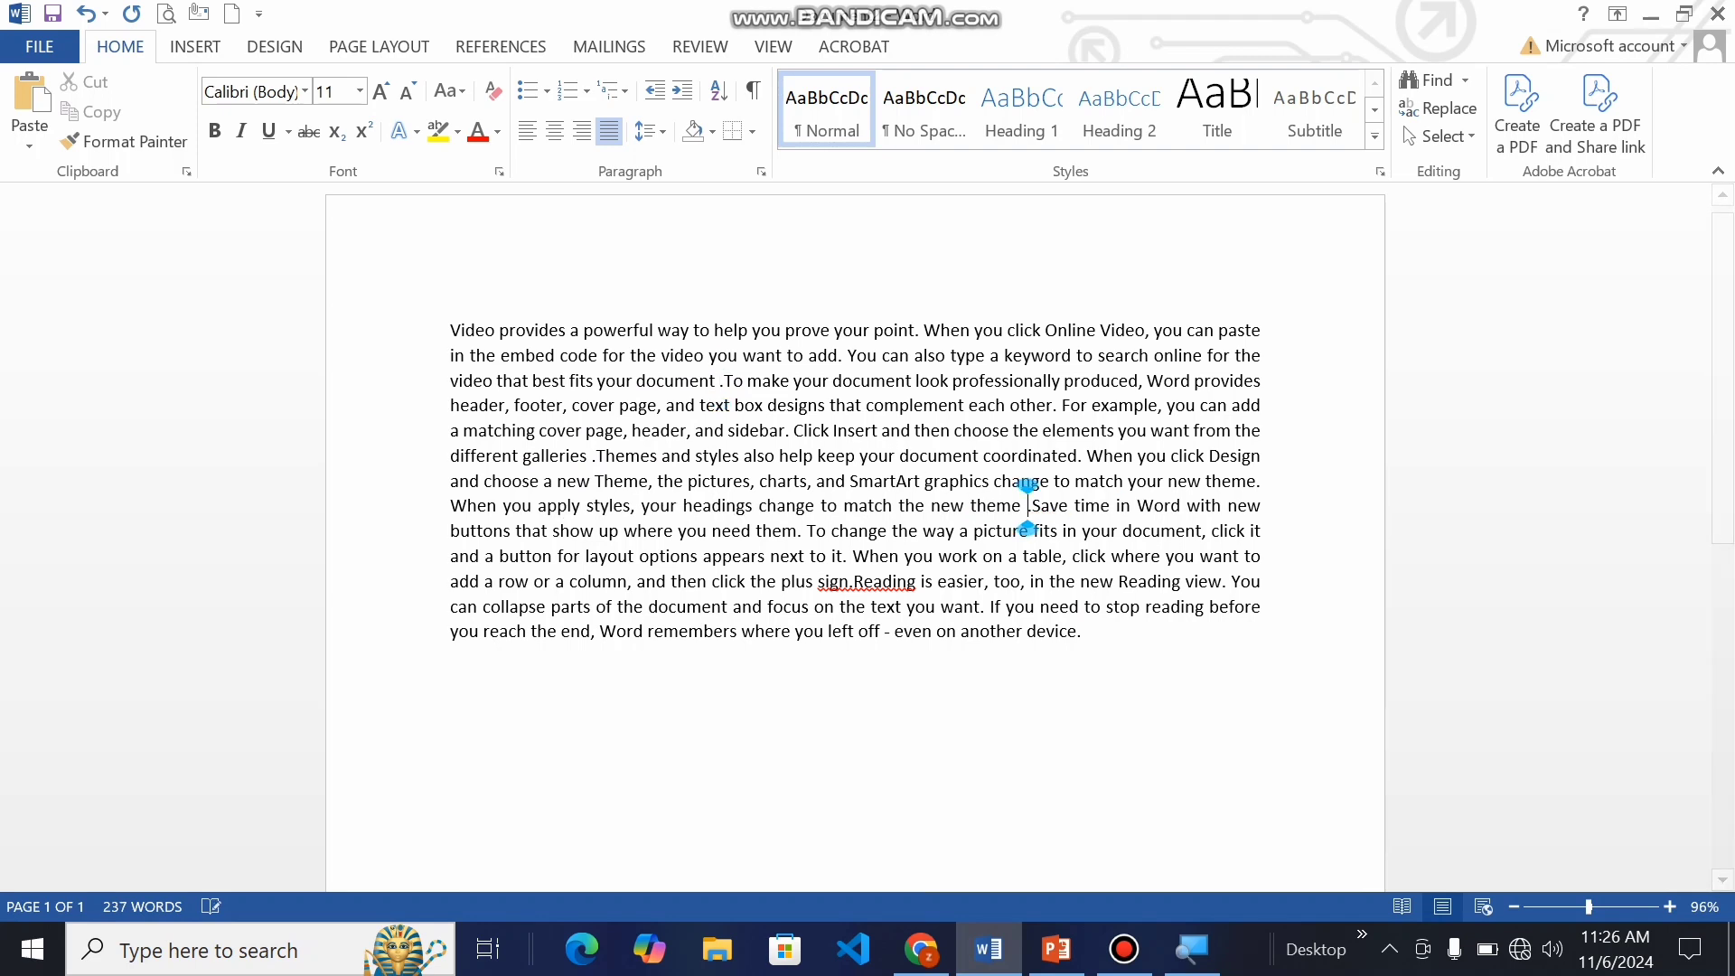
{"action": "left_click", "coordinate": [848, 588]}
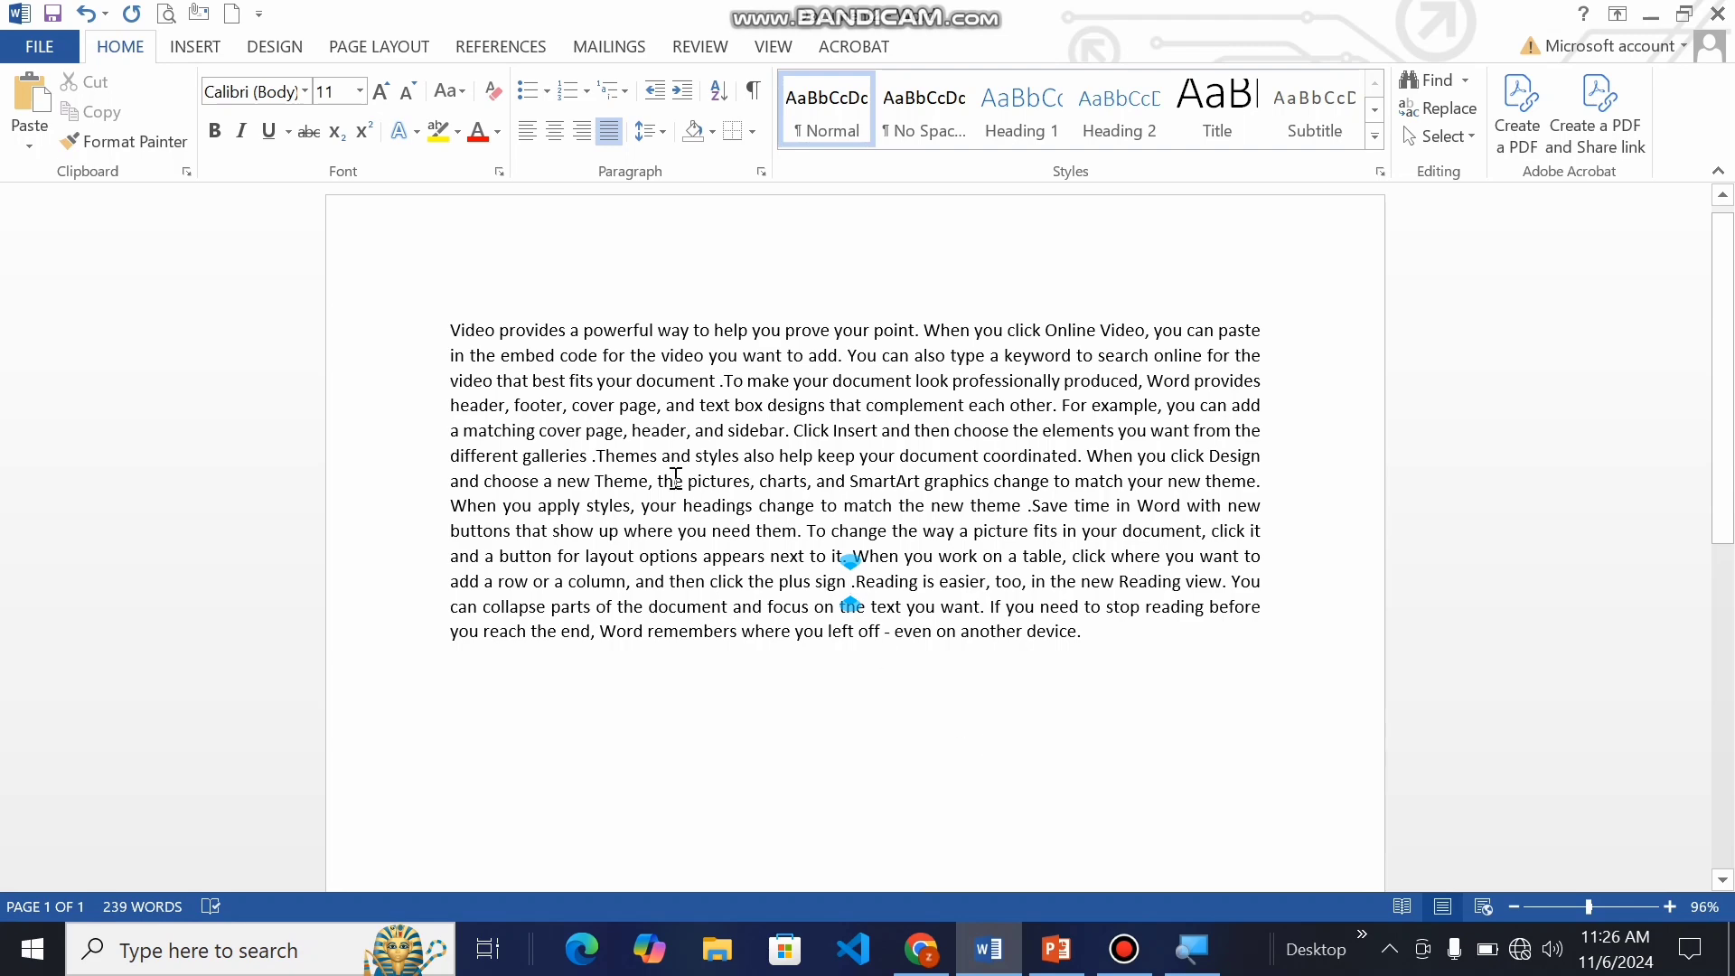
Step: Add space after the paragraphs throughout the whole document text
{"action": "key", "text": "ctrl+a"}
{"action": "left_click", "coordinate": [649, 133]}
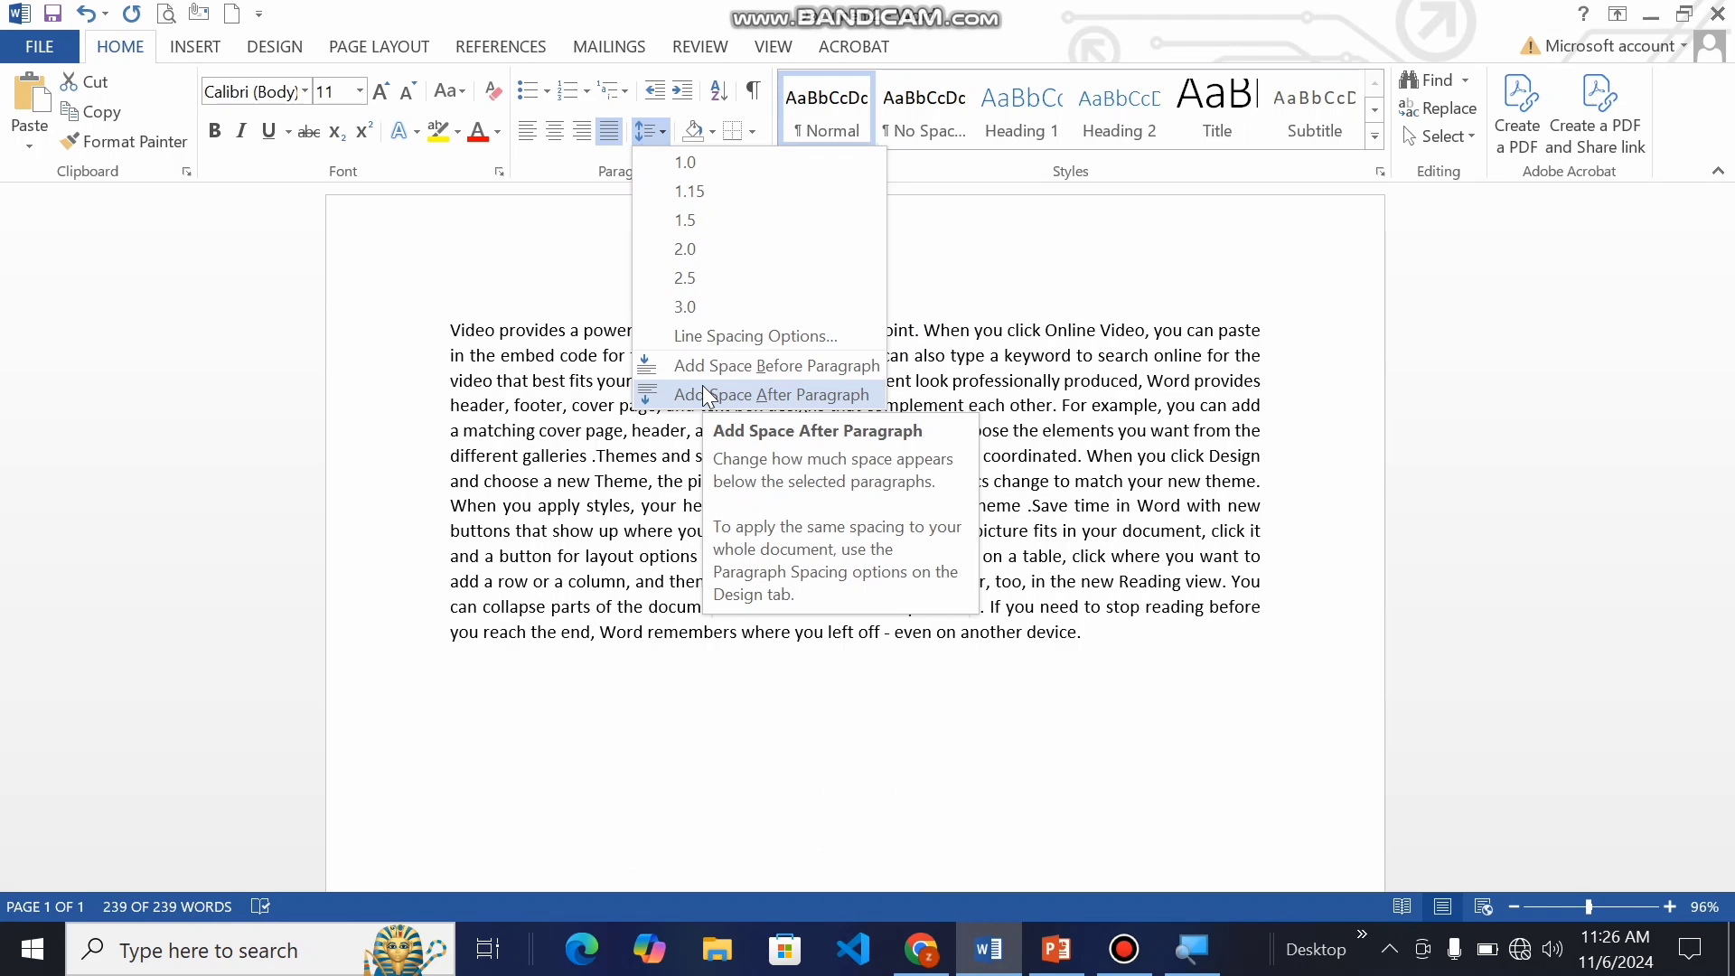
{"action": "left_click", "coordinate": [701, 388]}
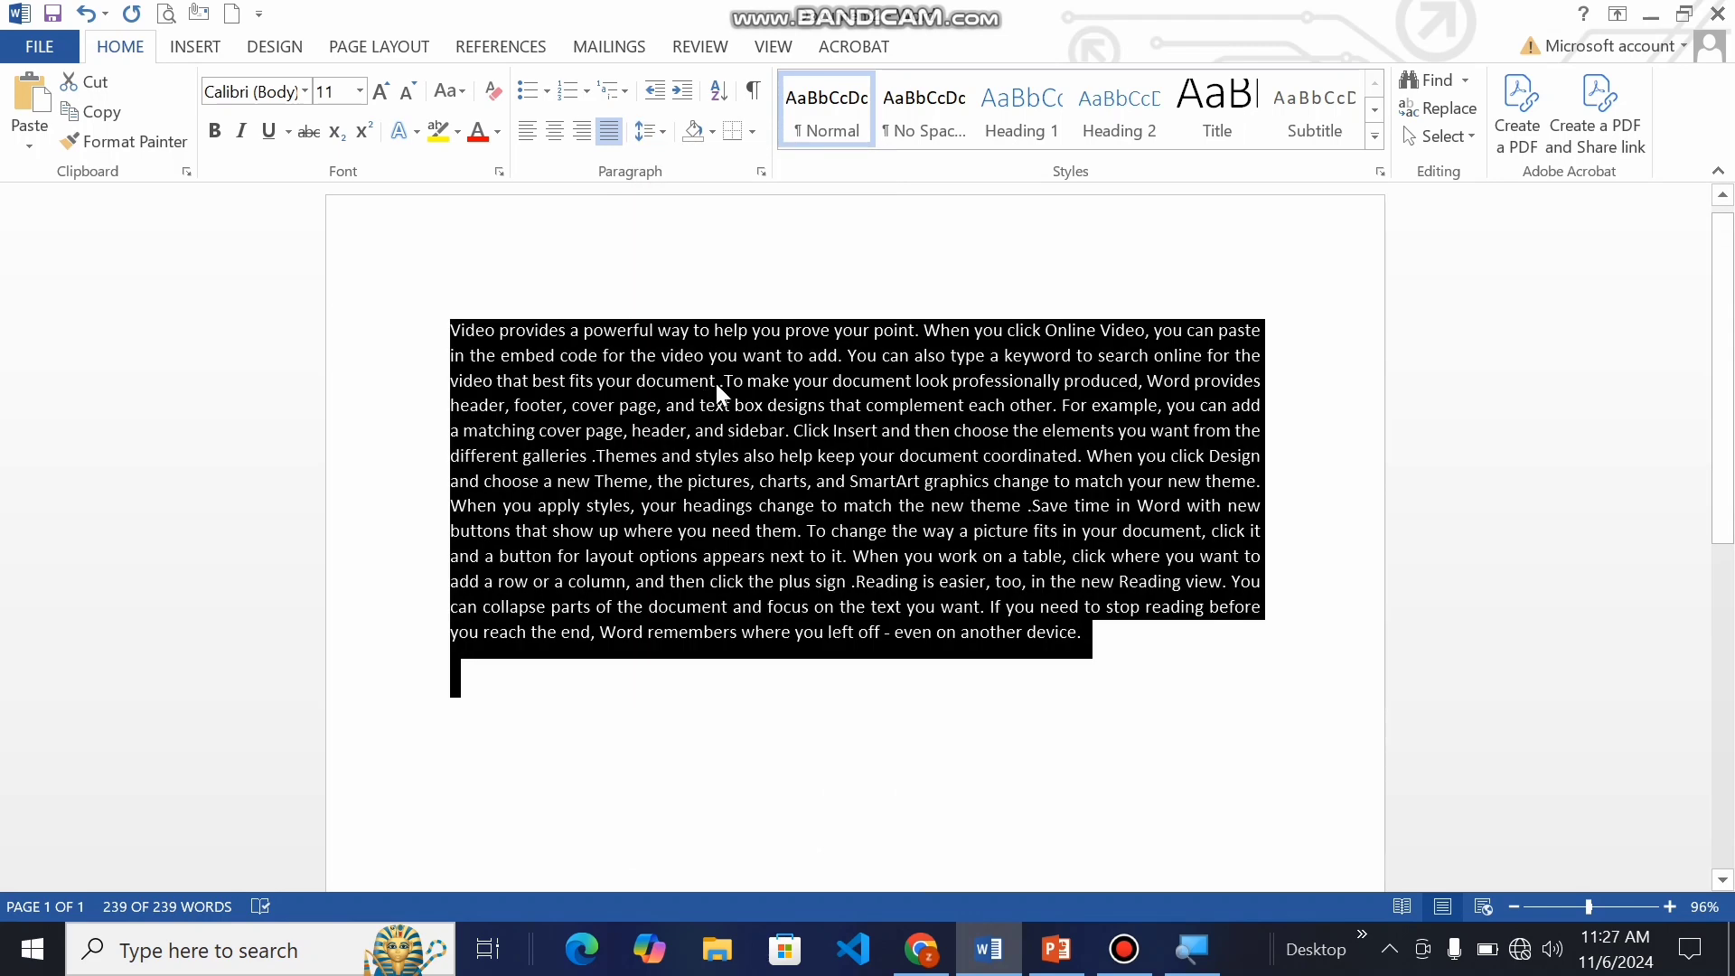
Step: Split the text into four paragraphs, starting new ones at "To make your document", "When you click Design" and "When you work on a table"
{"action": "left_click", "coordinate": [721, 383]}
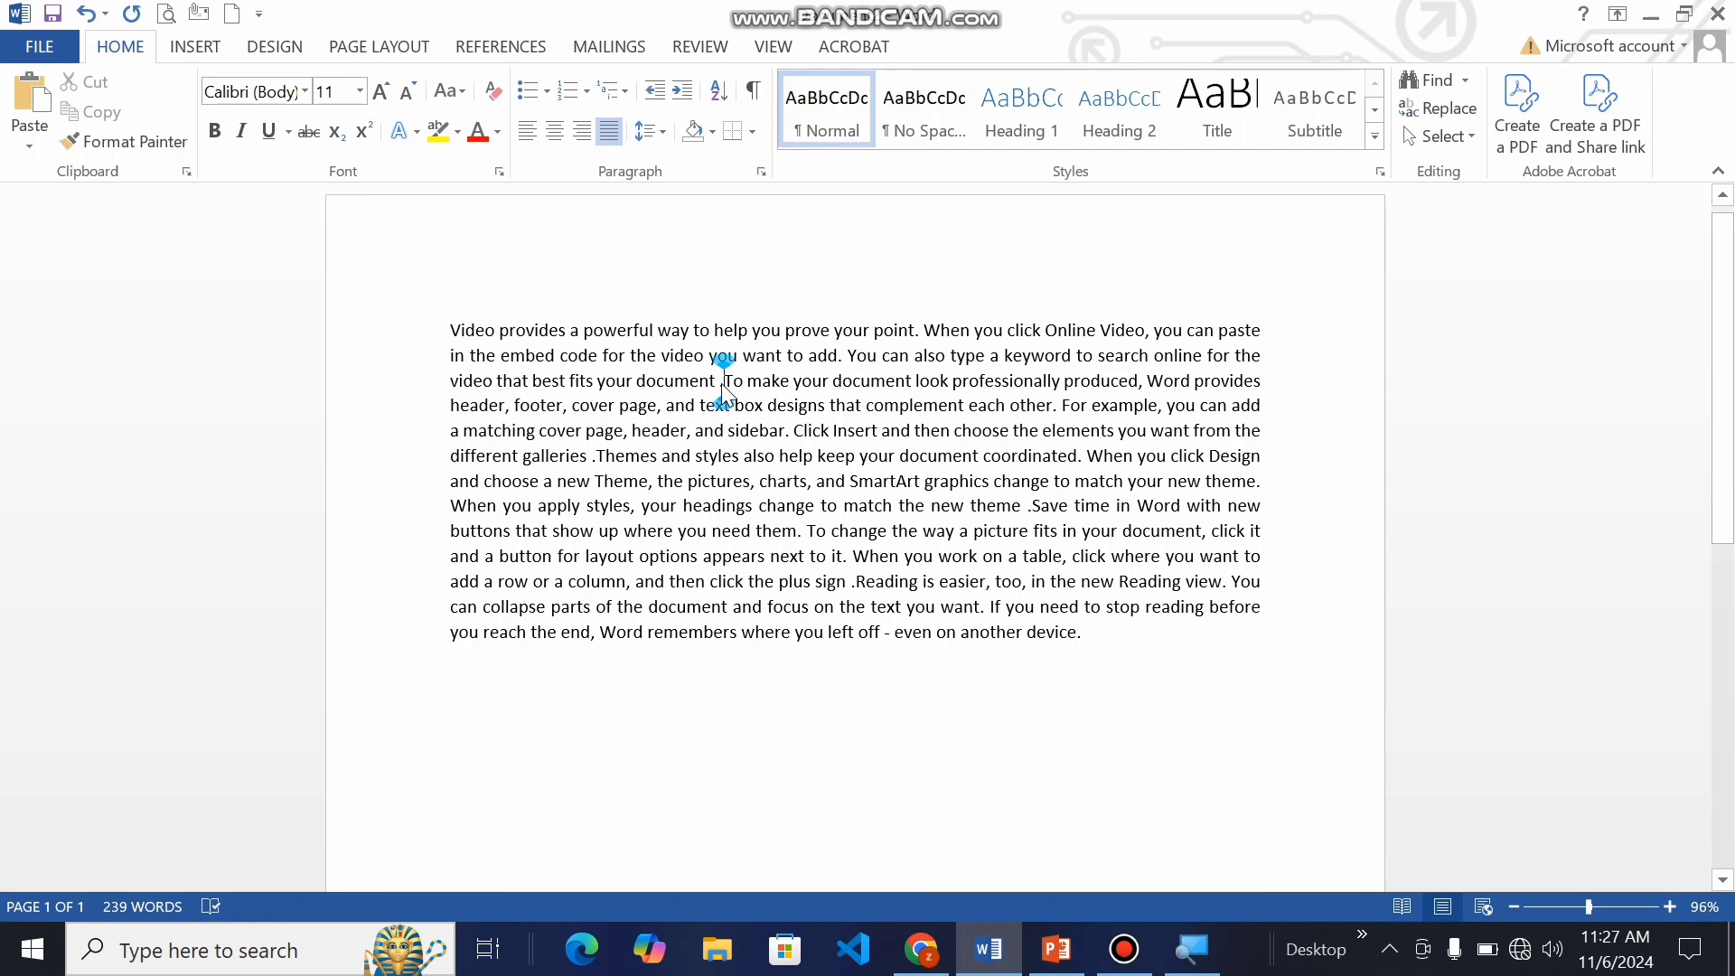
{"action": "key", "text": "Return"}
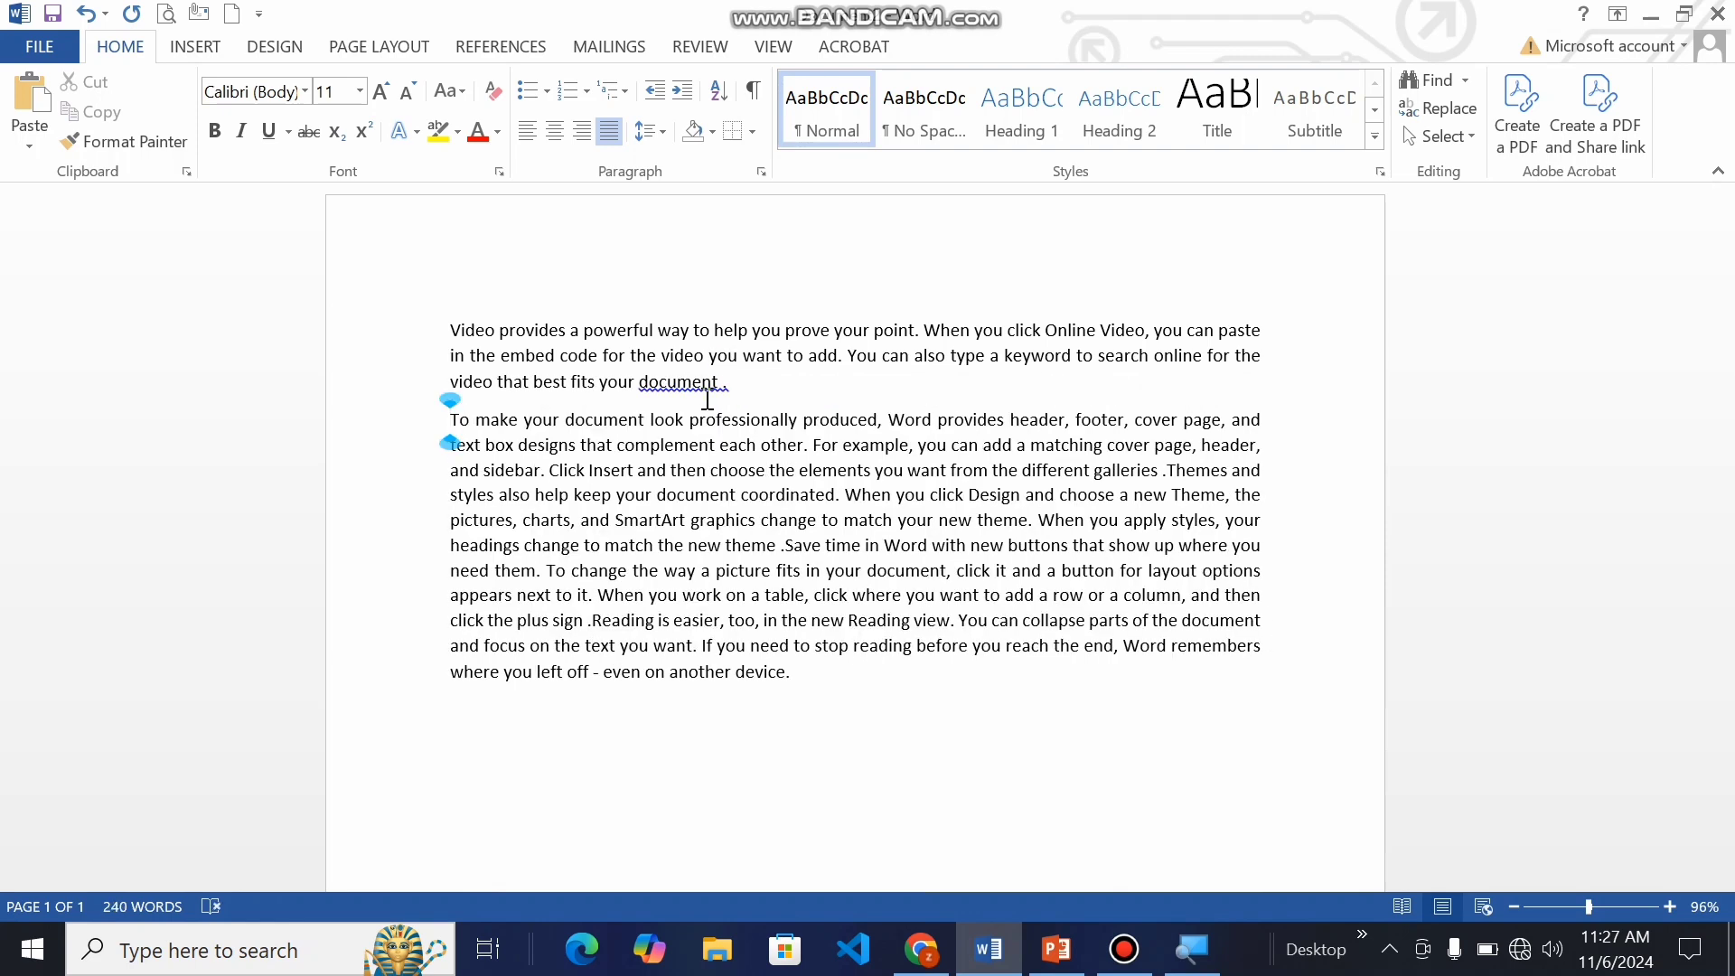
{"action": "left_click", "coordinate": [850, 496]}
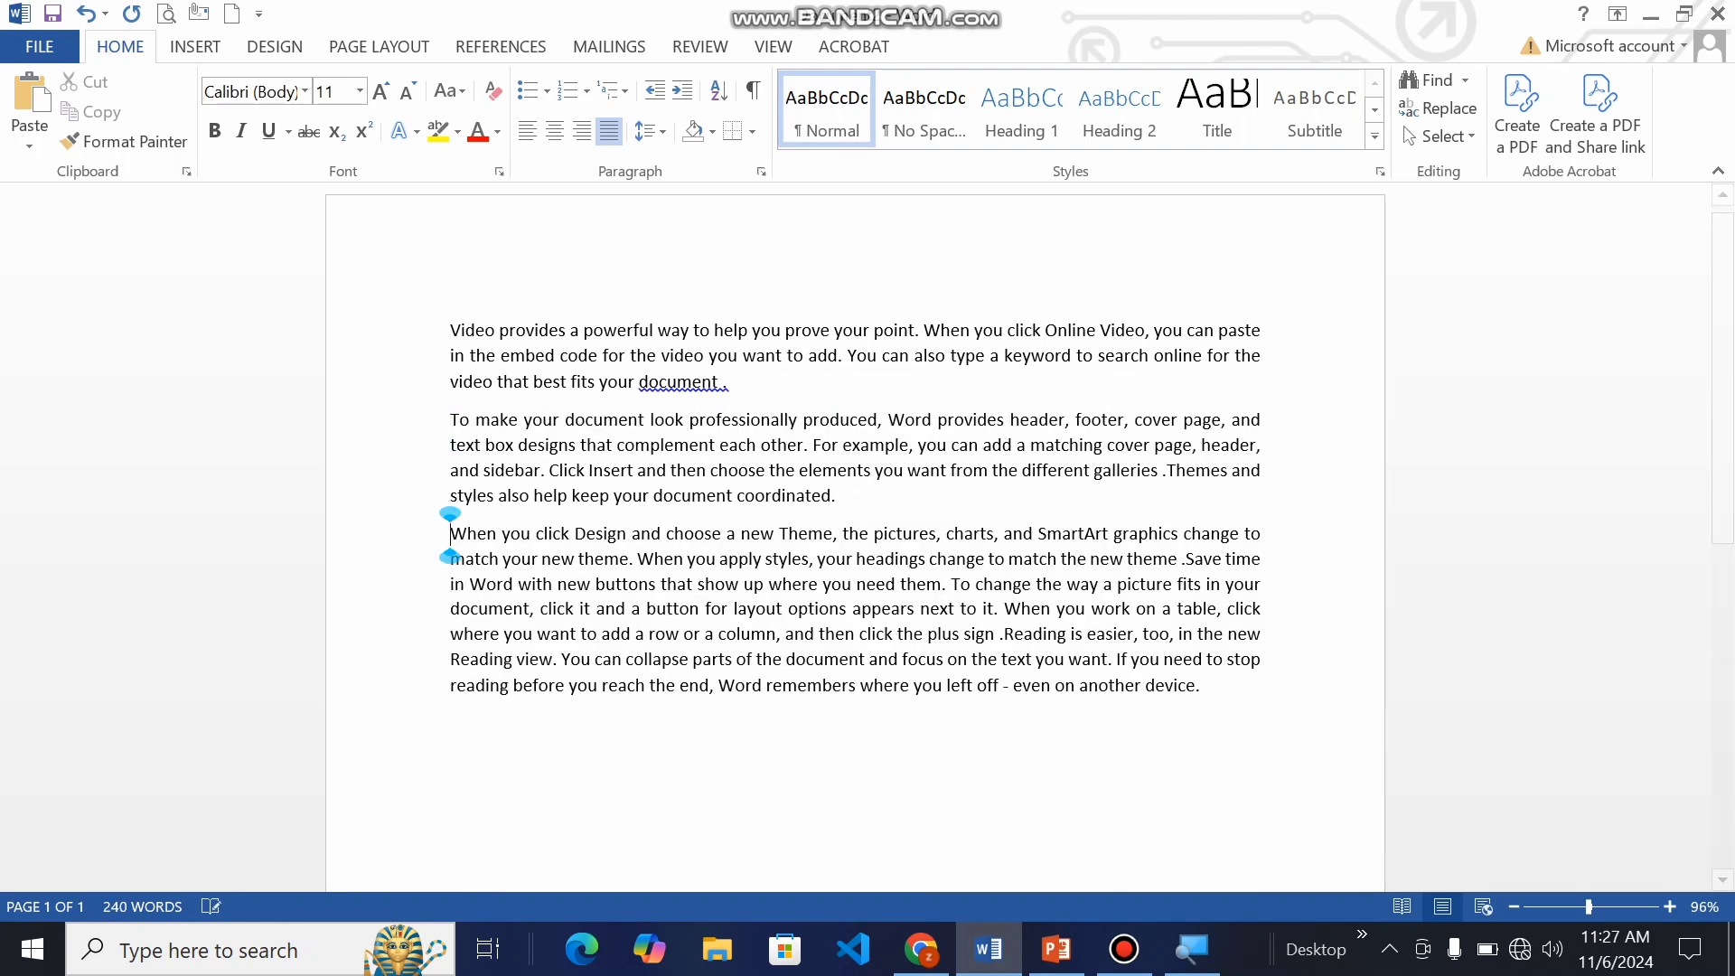
{"action": "key", "text": "Return"}
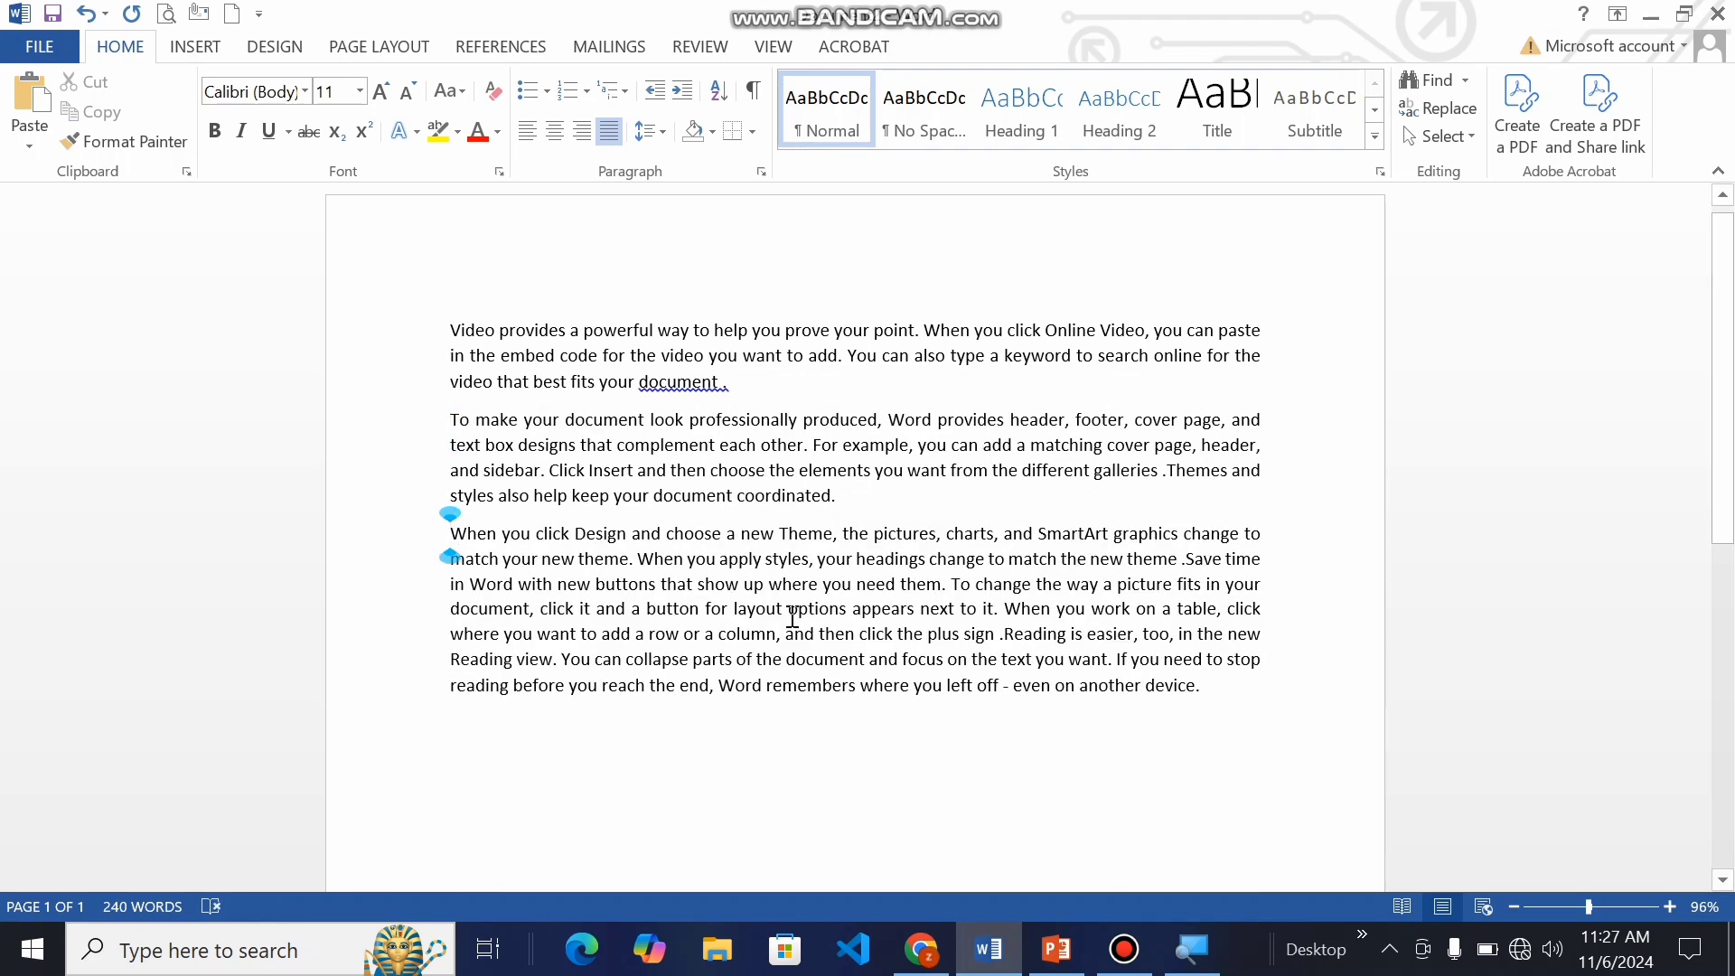
{"action": "left_click", "coordinate": [1003, 611]}
{"action": "key", "text": "Return"}
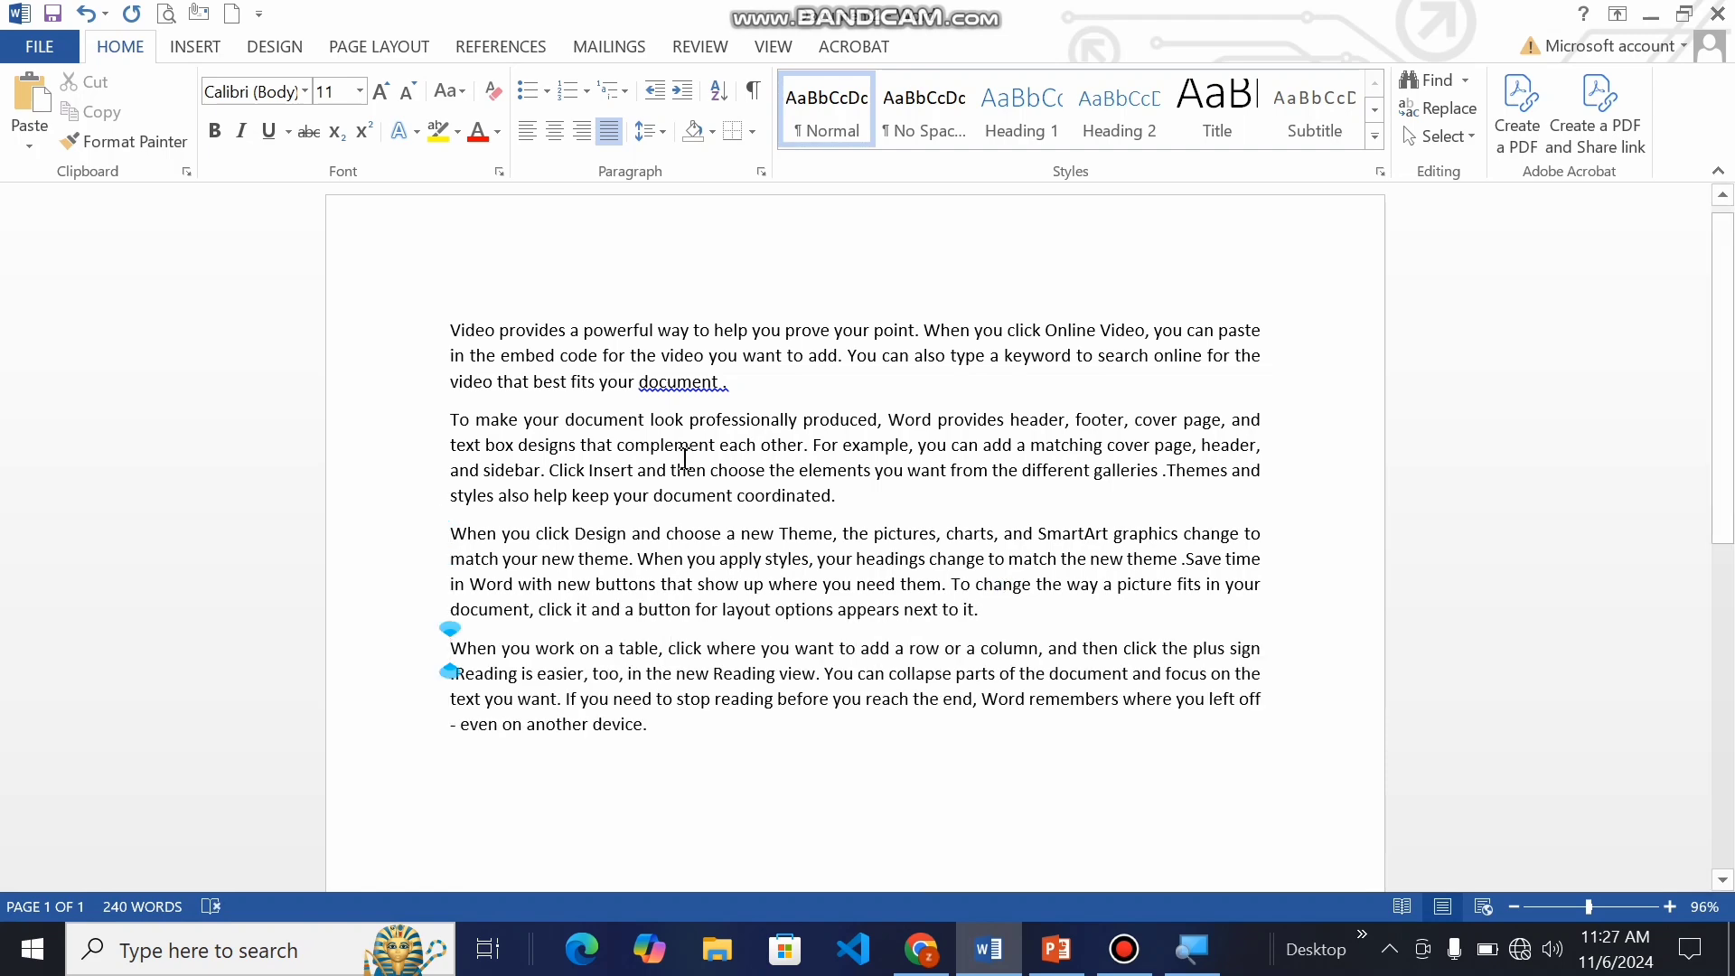
Step: Add space before every paragraph in the whole document
{"action": "key", "text": "ctrl+a"}
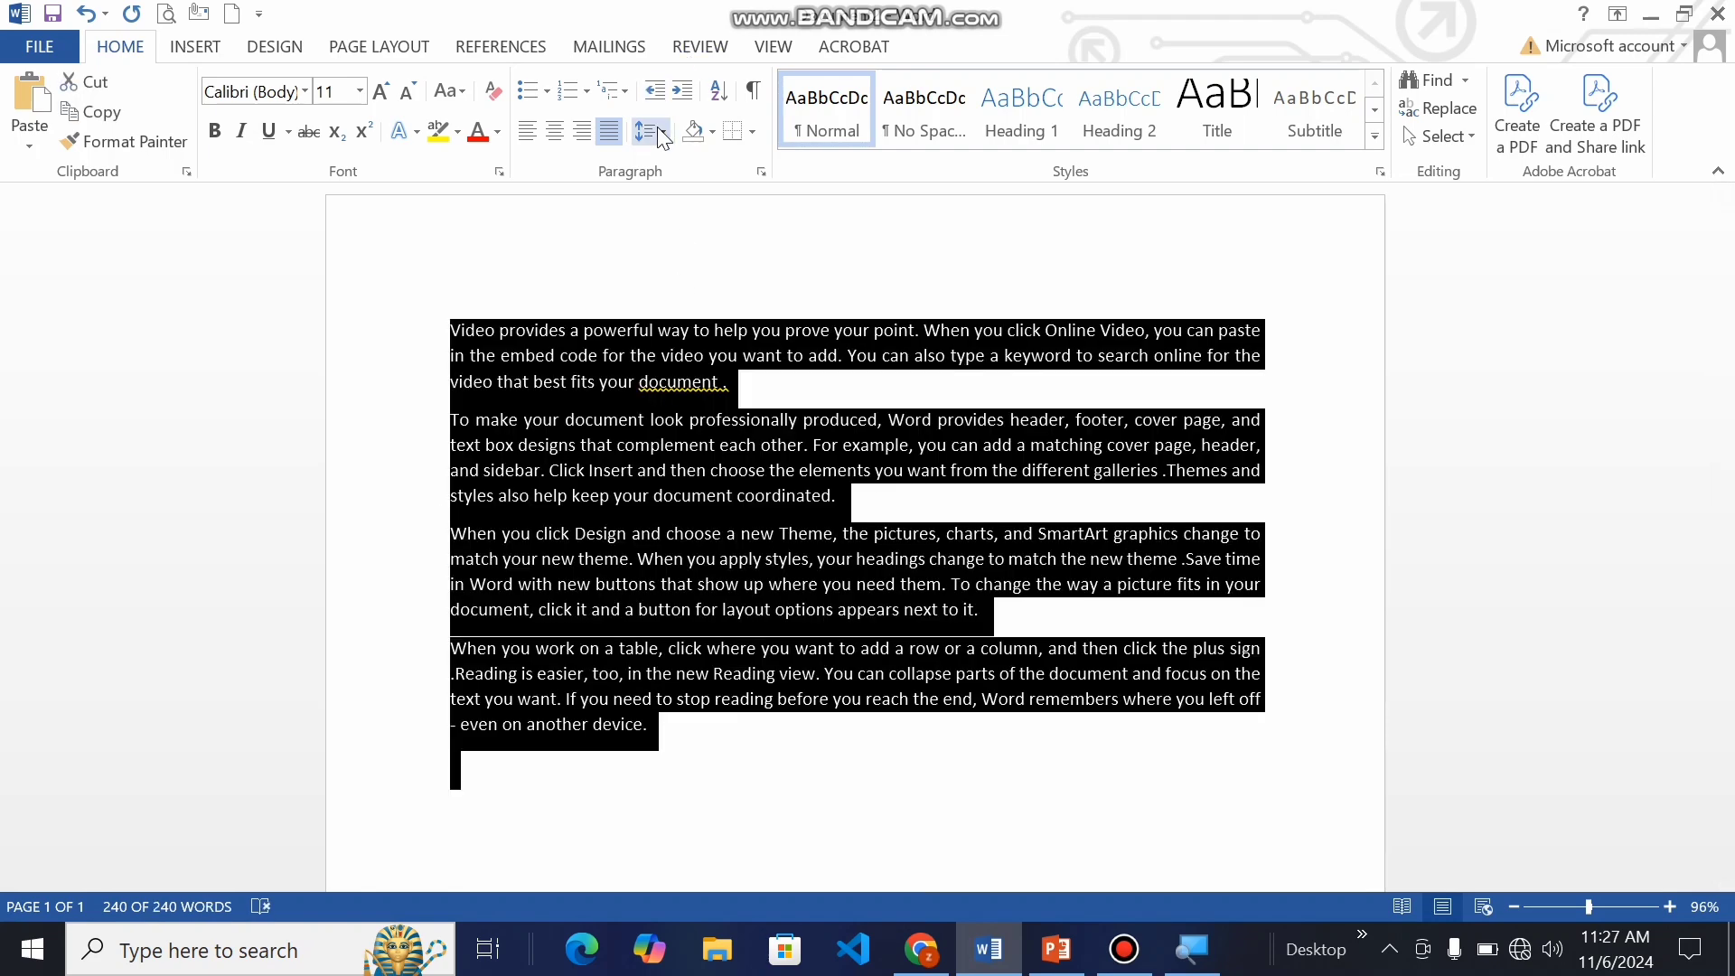
{"action": "left_click", "coordinate": [650, 131]}
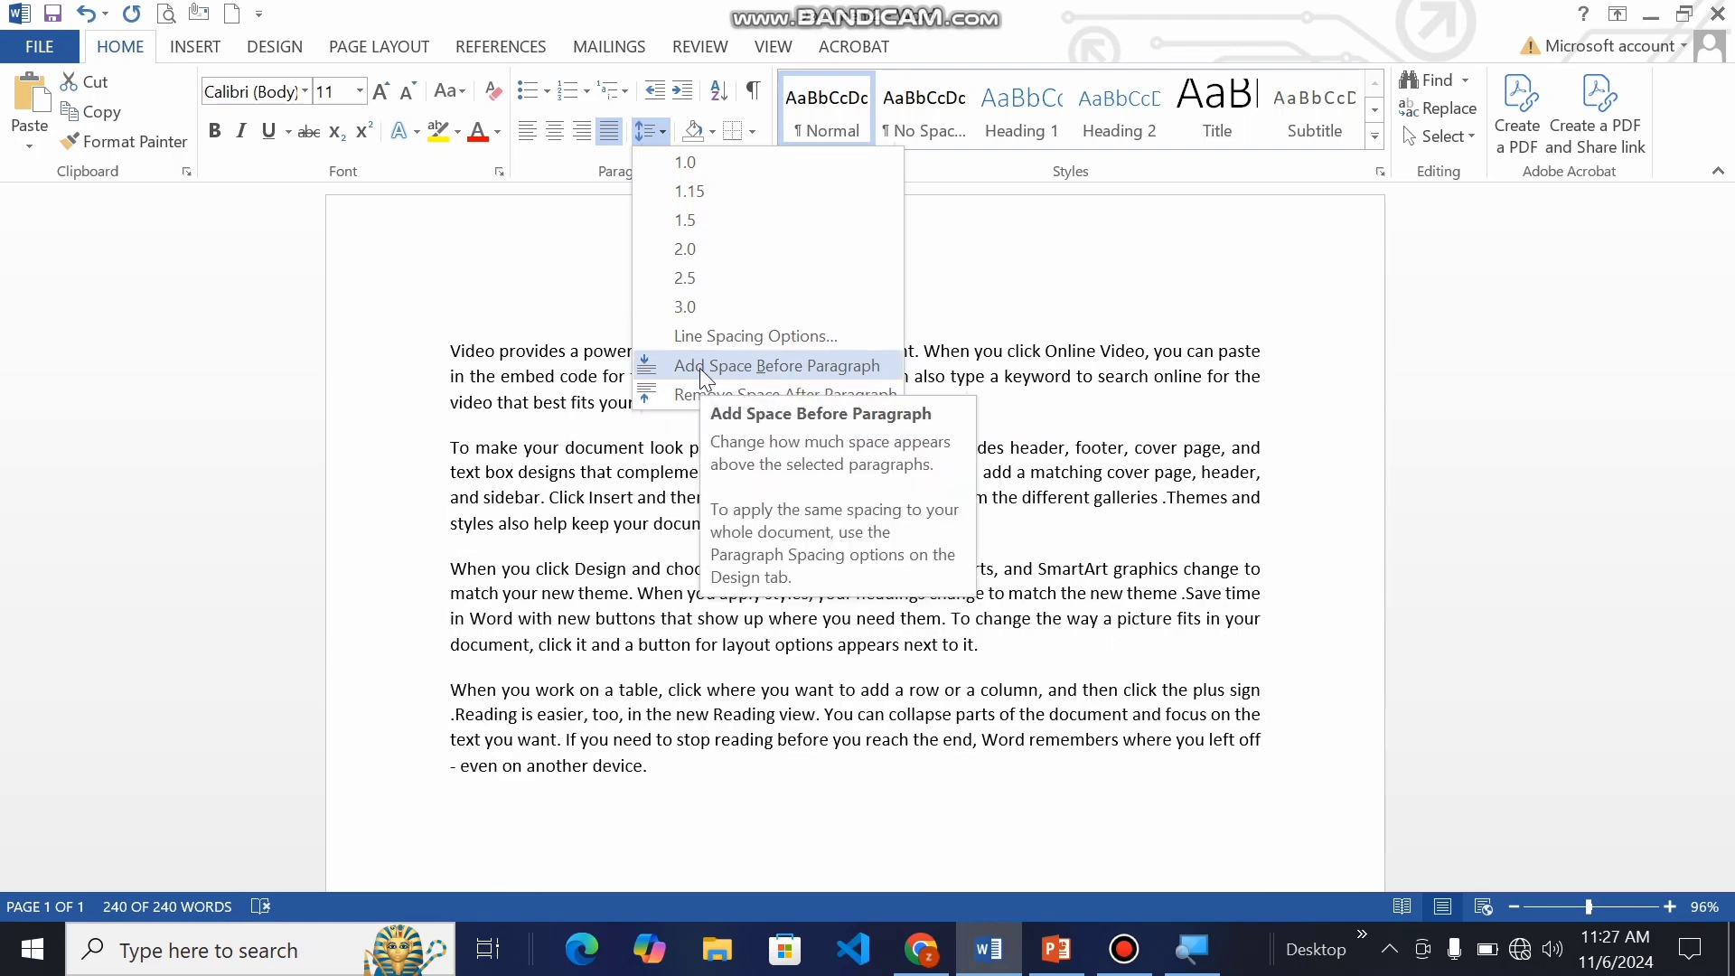
{"action": "left_click", "coordinate": [699, 366]}
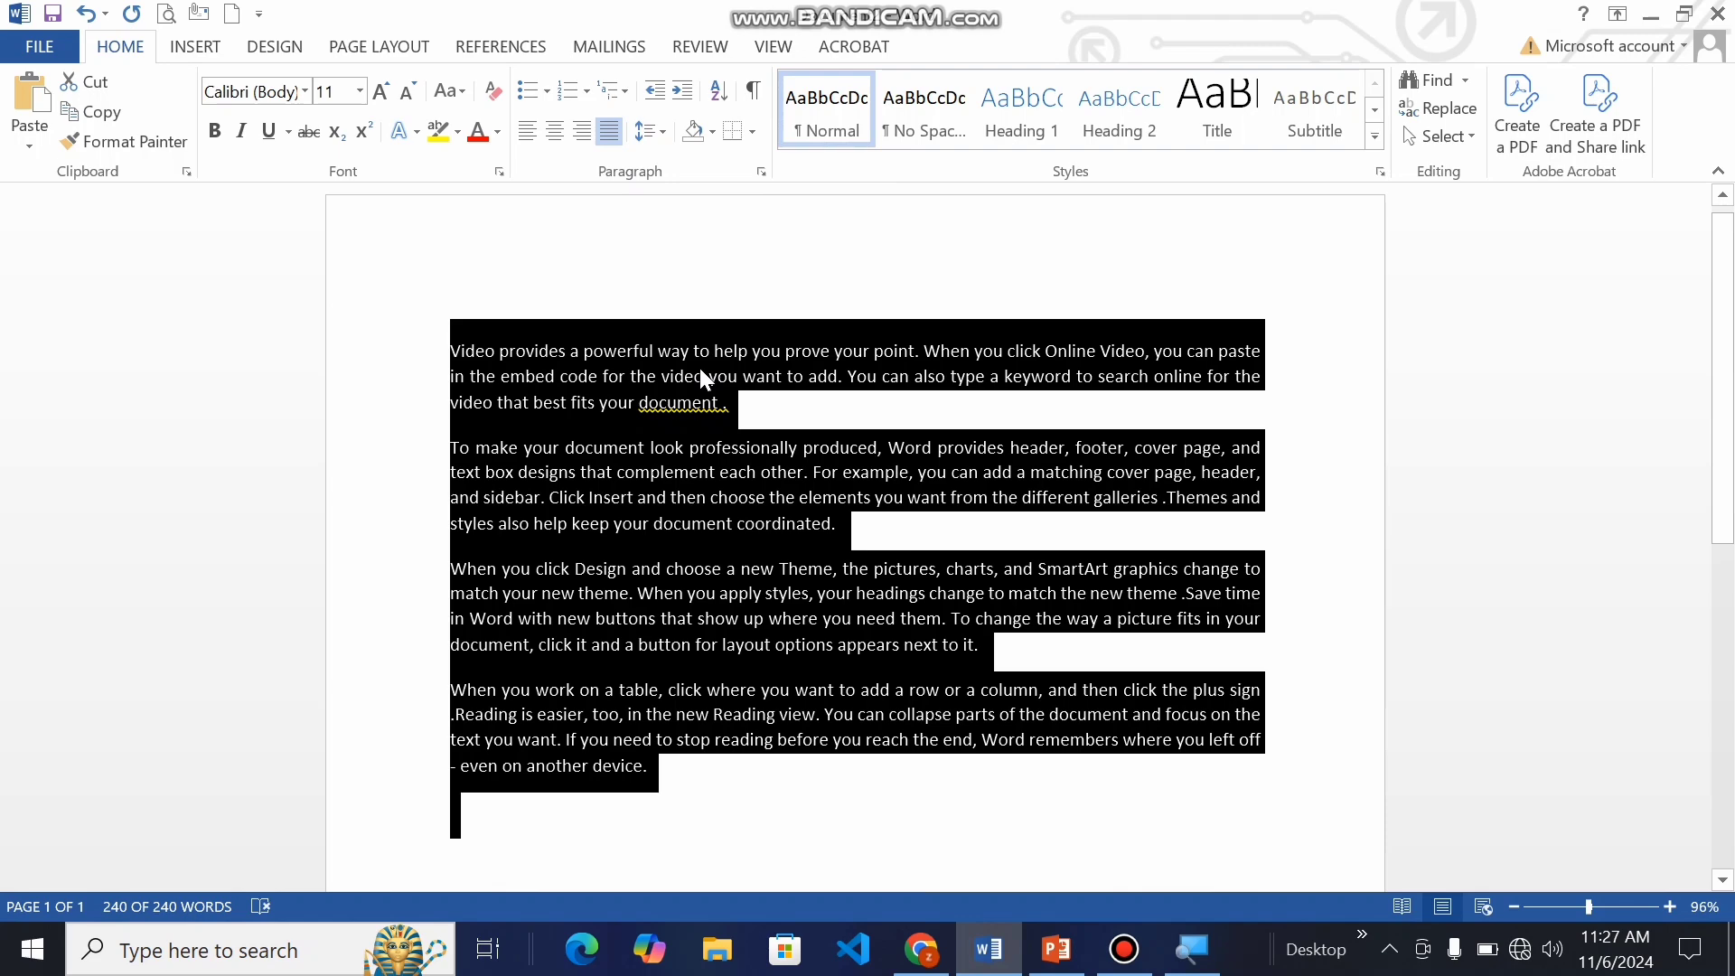
{"action": "left_click", "coordinate": [663, 129]}
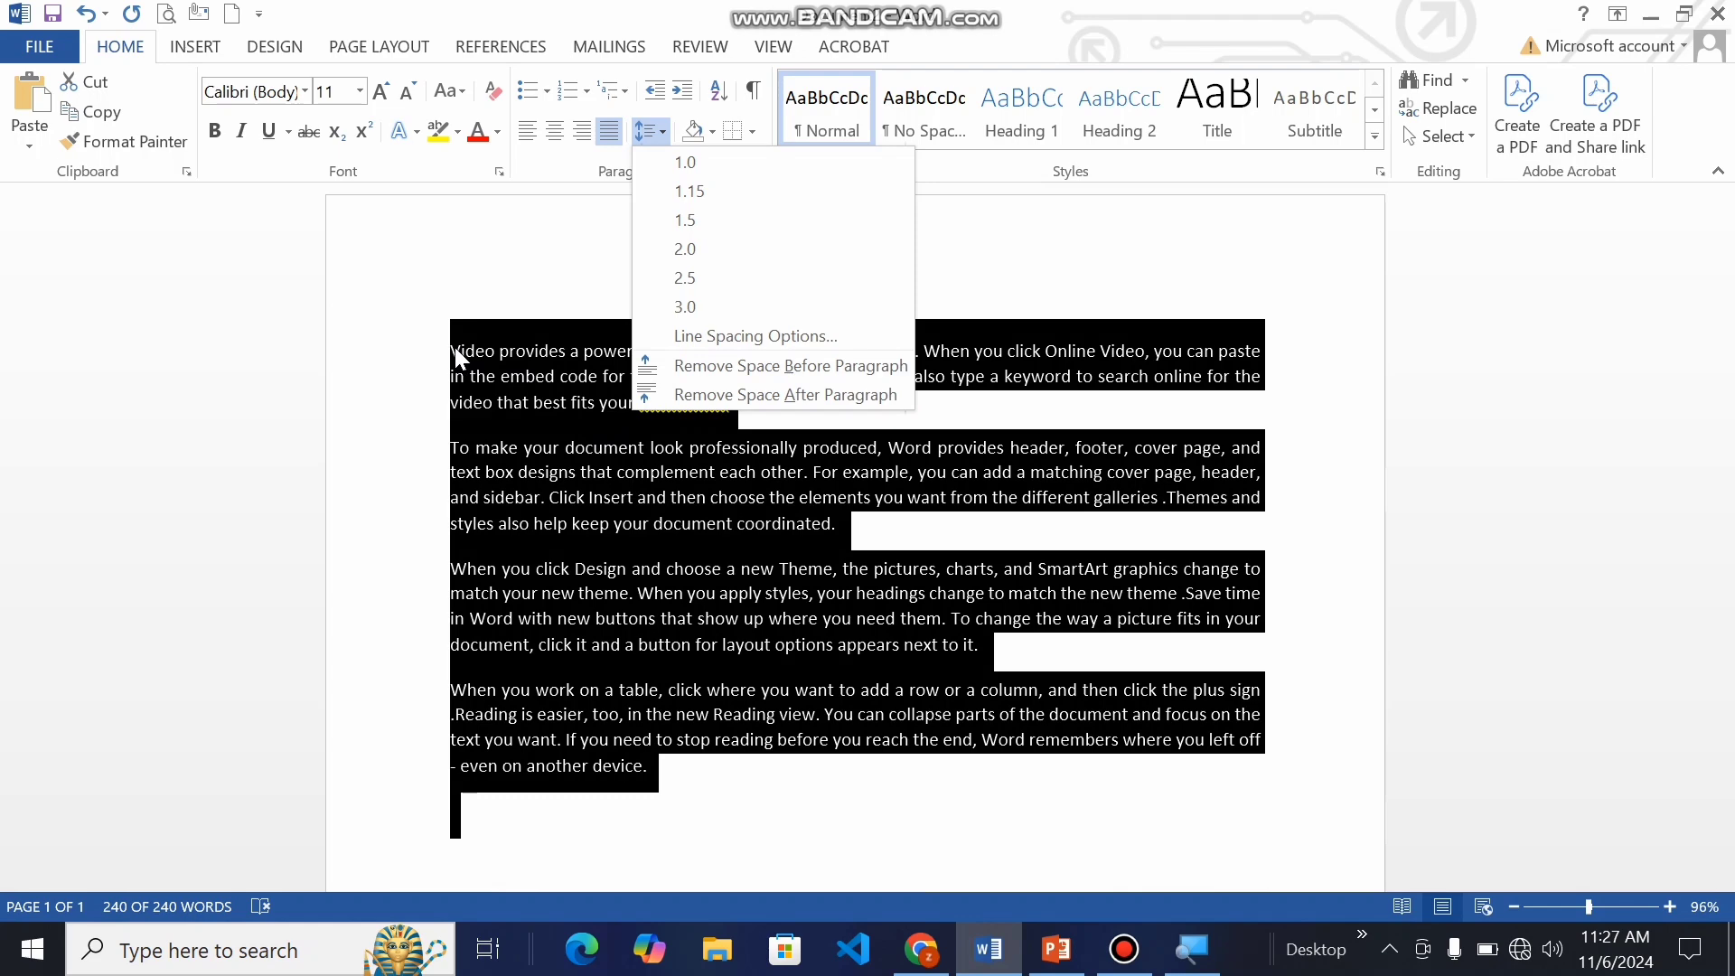
{"action": "left_click", "coordinate": [530, 265]}
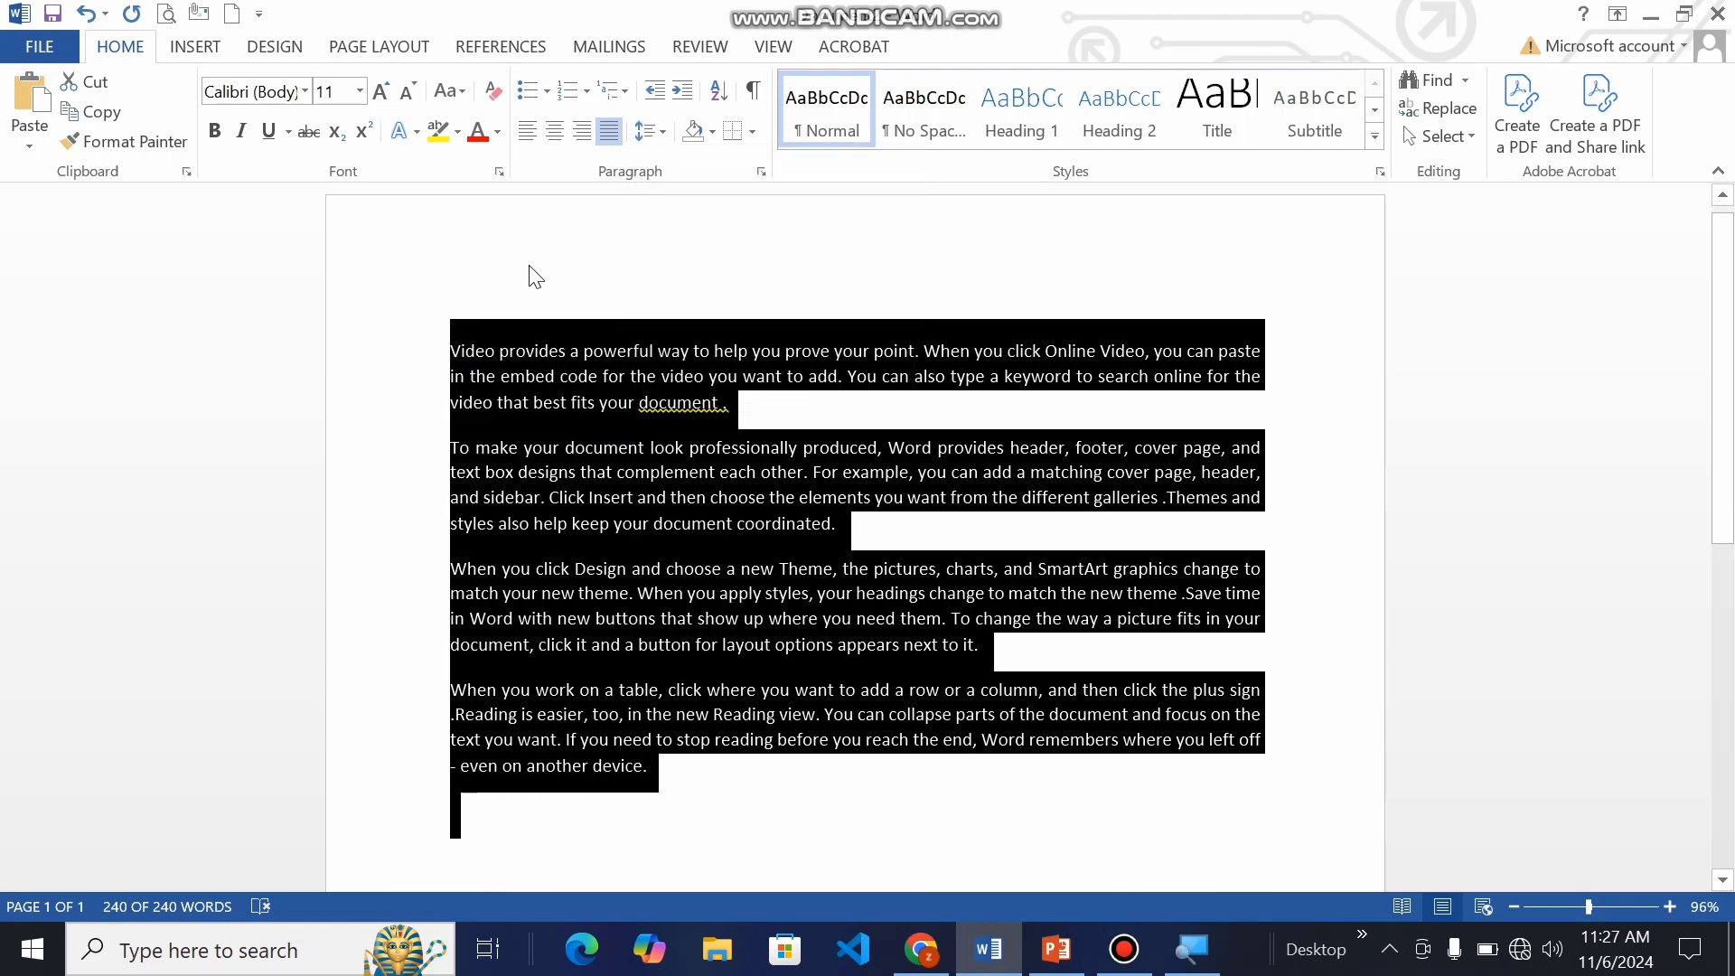
{"action": "left_click", "coordinate": [450, 373]}
{"action": "double_click", "coordinate": [455, 350]}
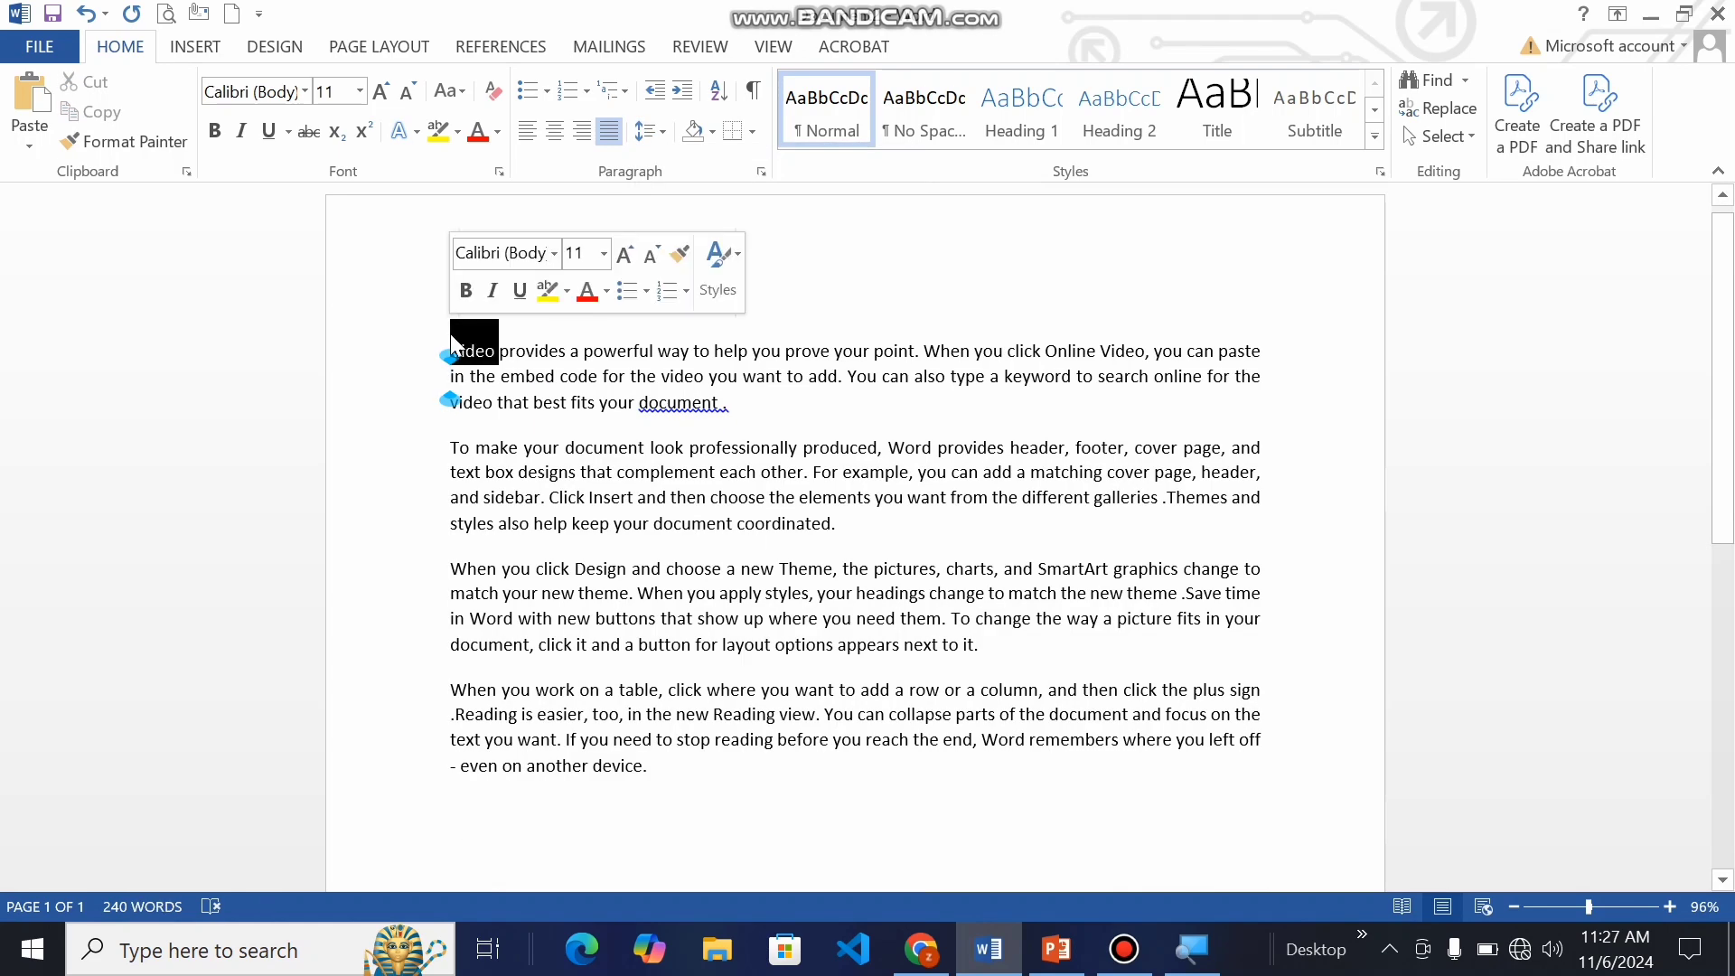
{"action": "left_click", "coordinate": [453, 341]}
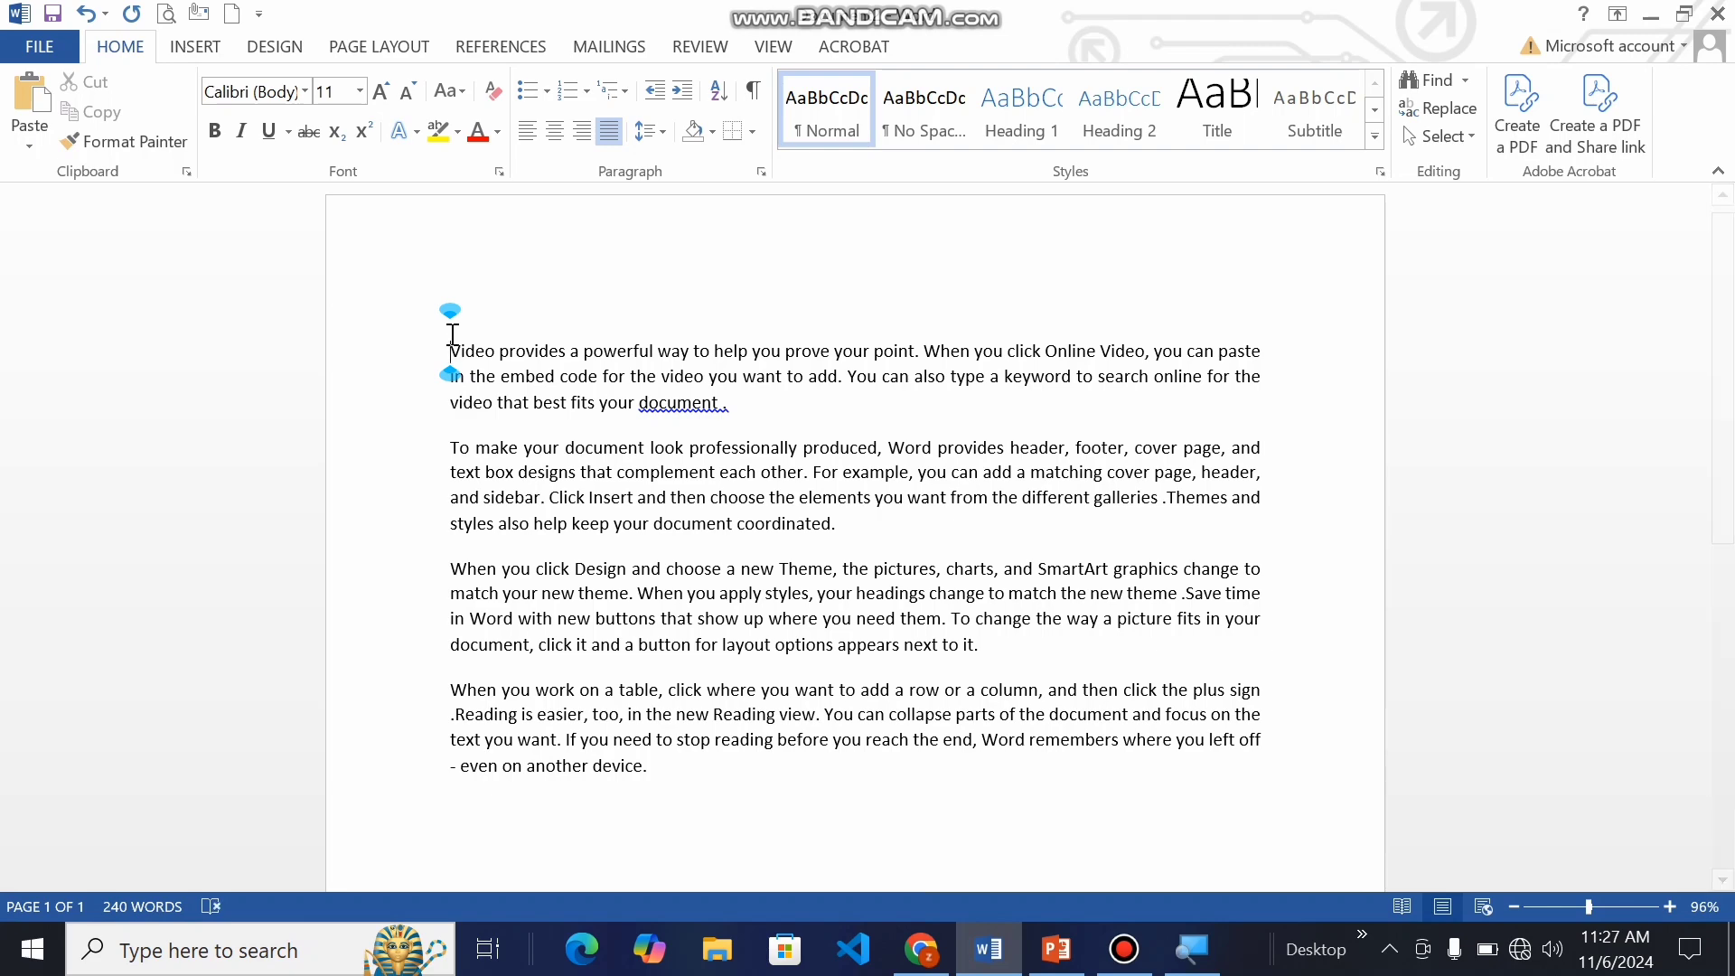
Step: Remove the space before all paragraphs of the document
{"action": "left_click", "coordinate": [592, 370]}
{"action": "key", "text": "ctrl+a"}
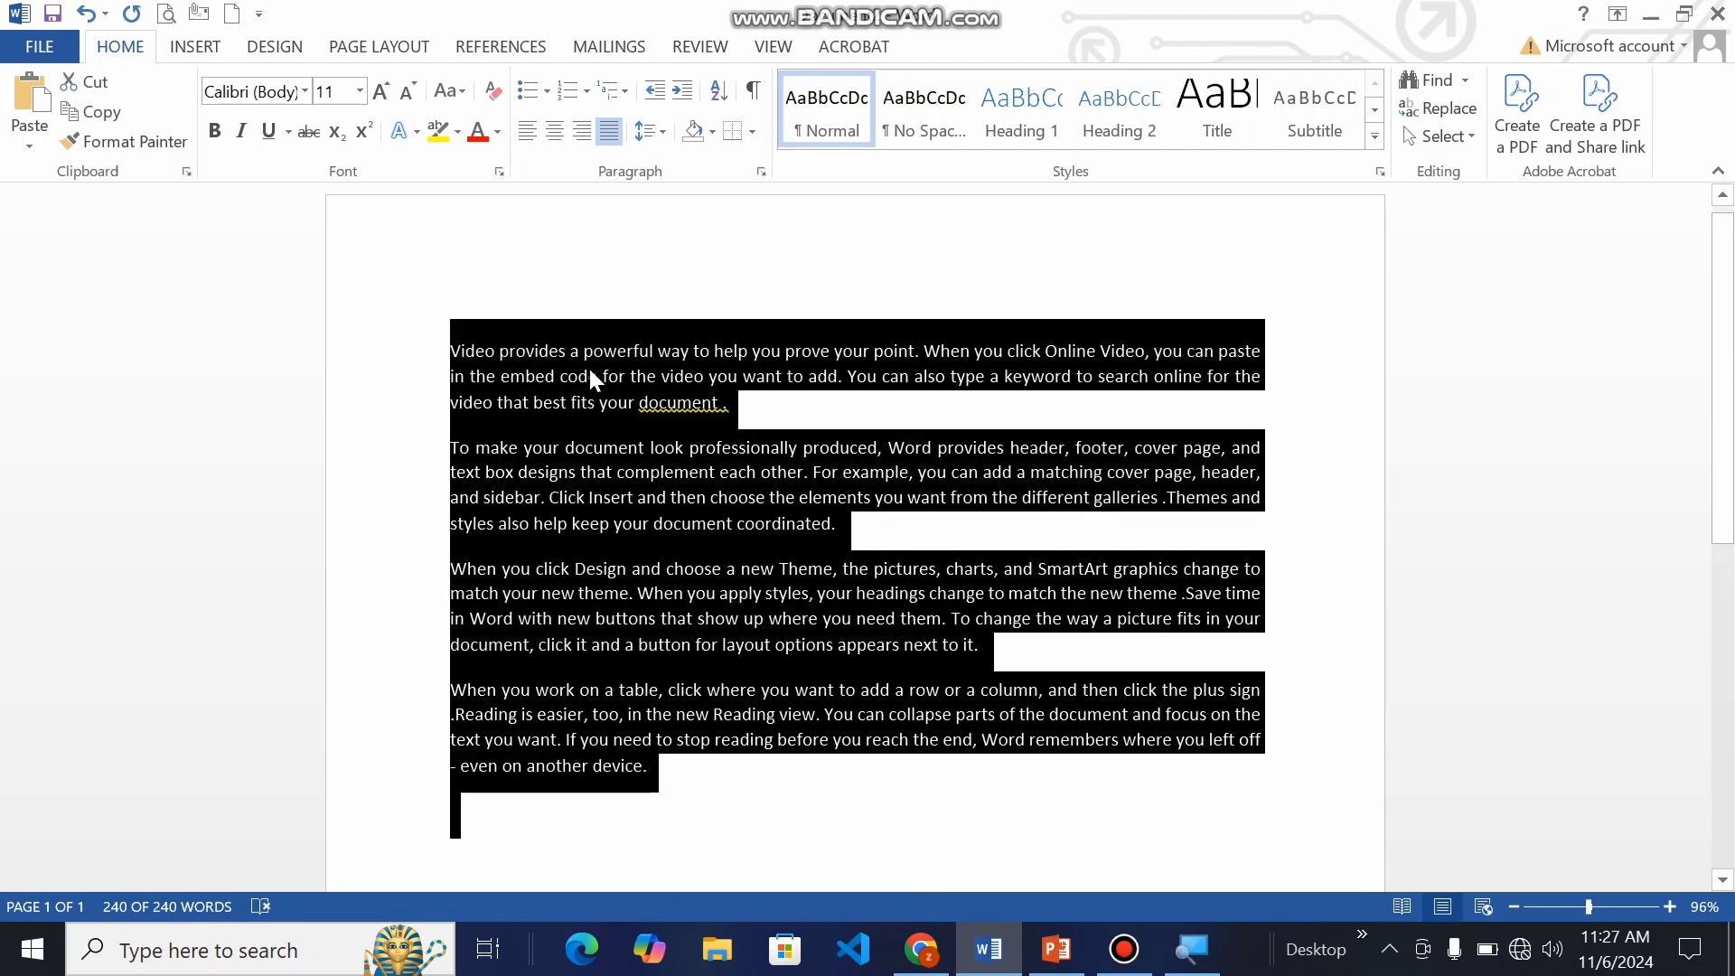
{"action": "left_click", "coordinate": [650, 131]}
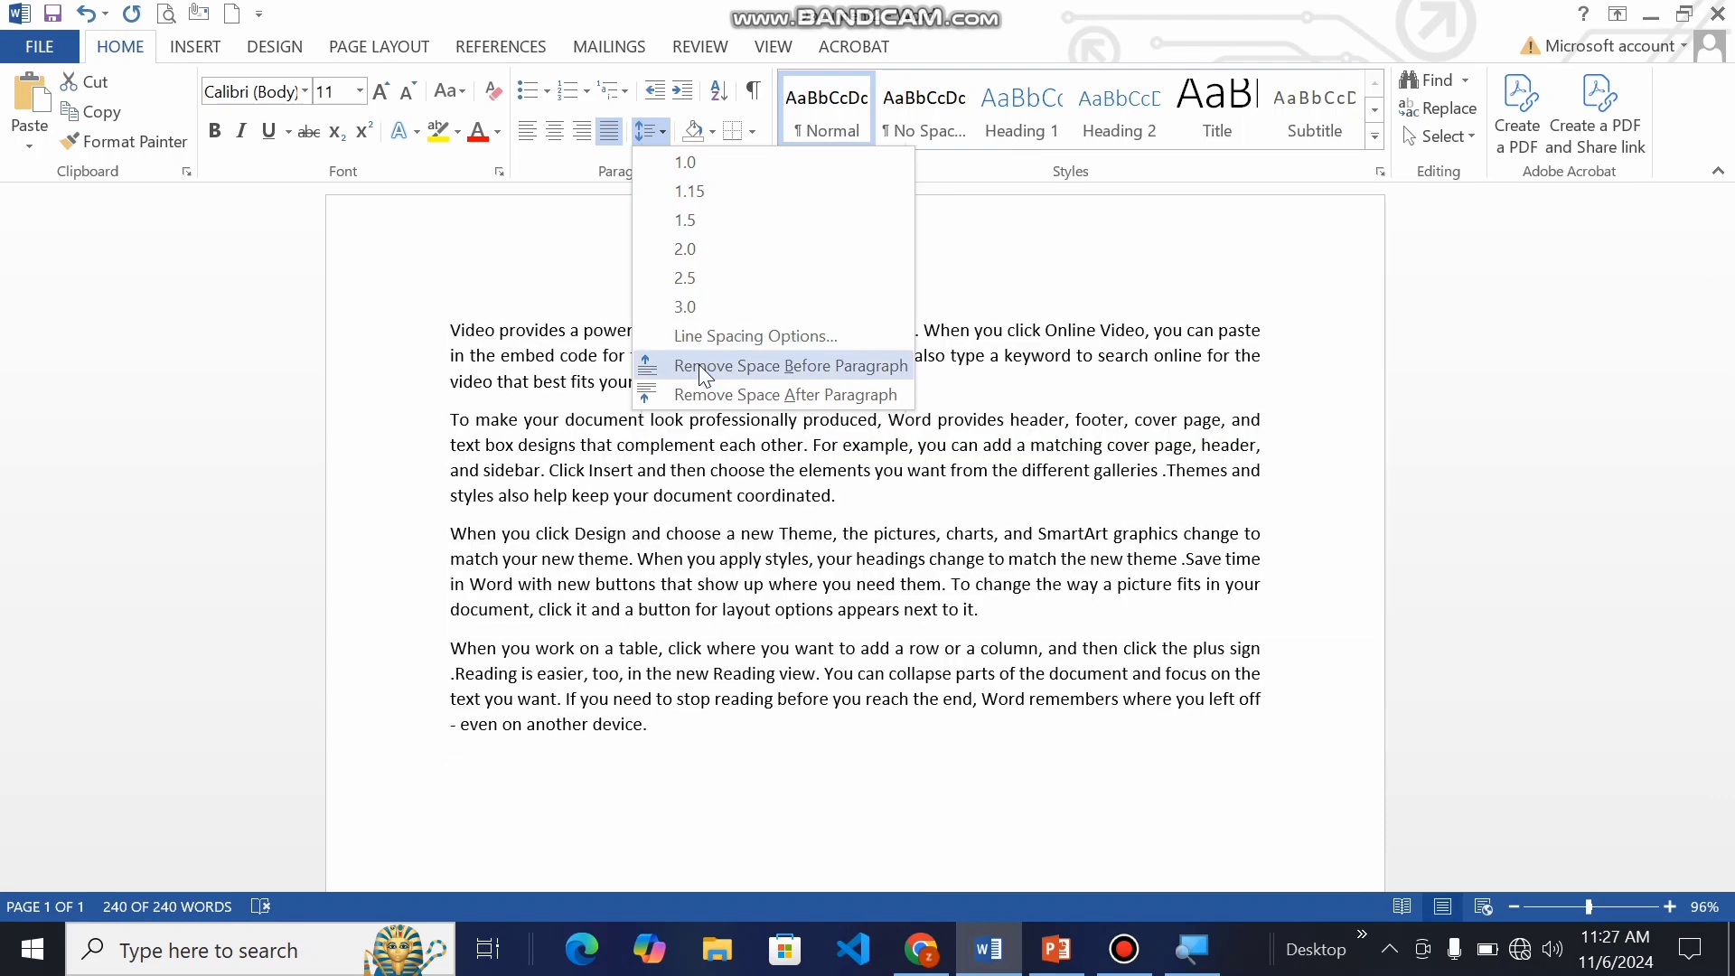
{"action": "left_click", "coordinate": [697, 365]}
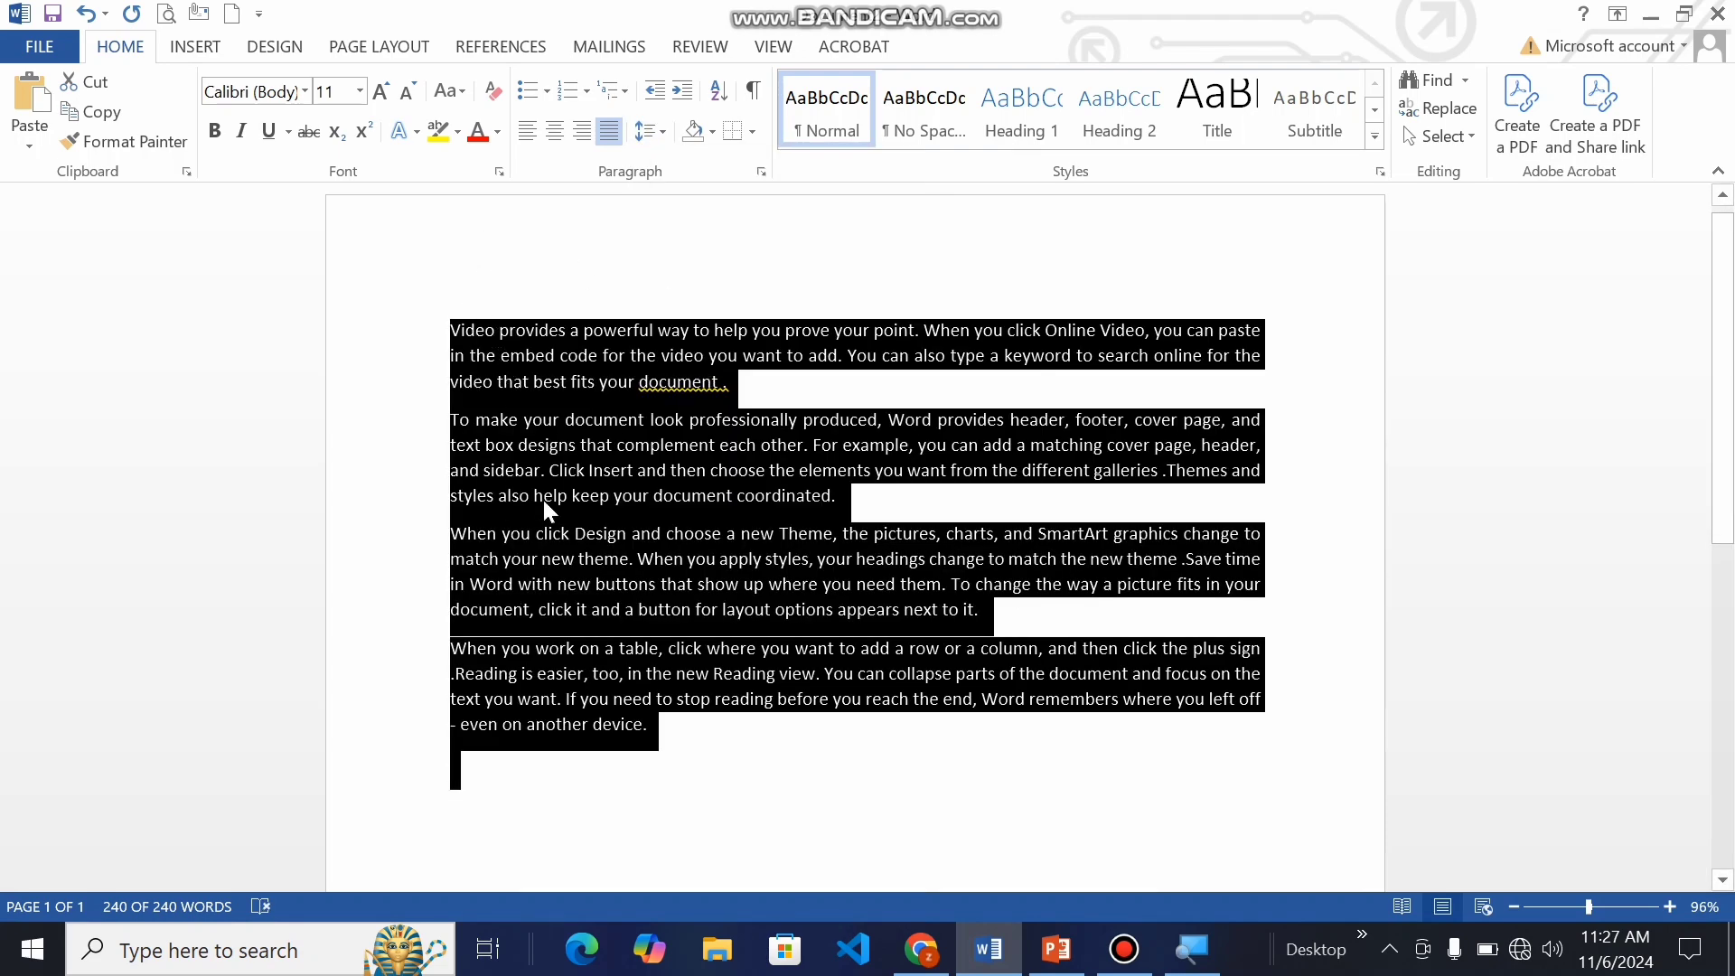
{"action": "left_click", "coordinate": [650, 131]}
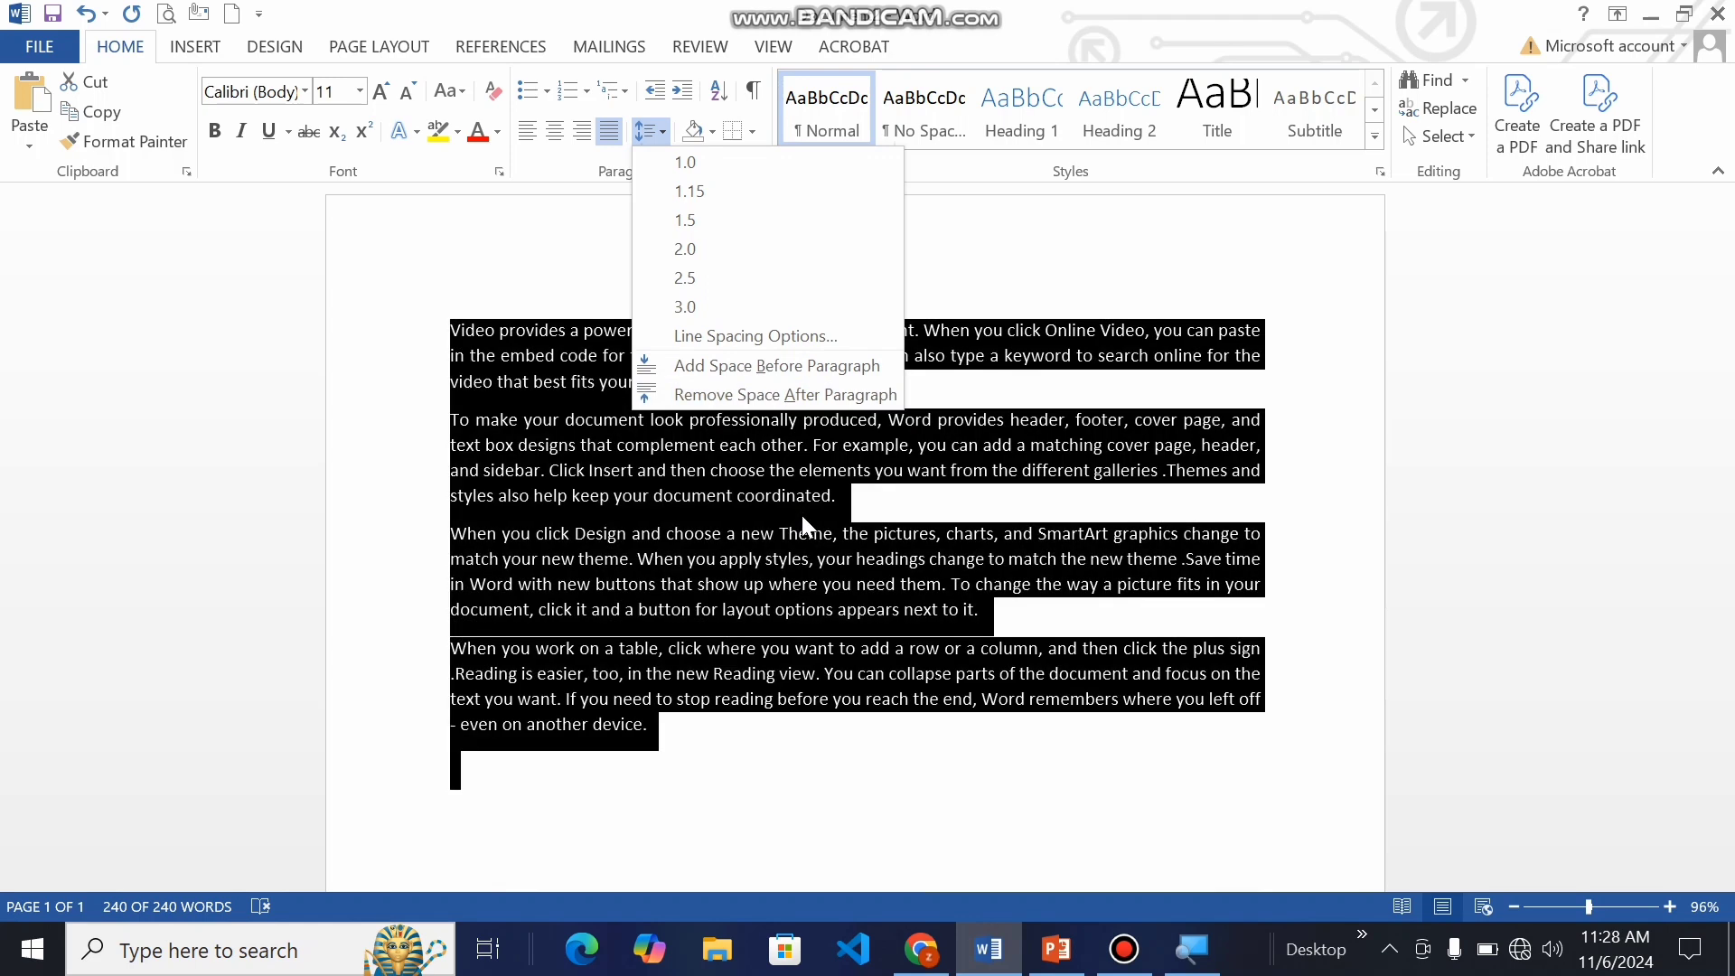
{"action": "left_click", "coordinate": [802, 638]}
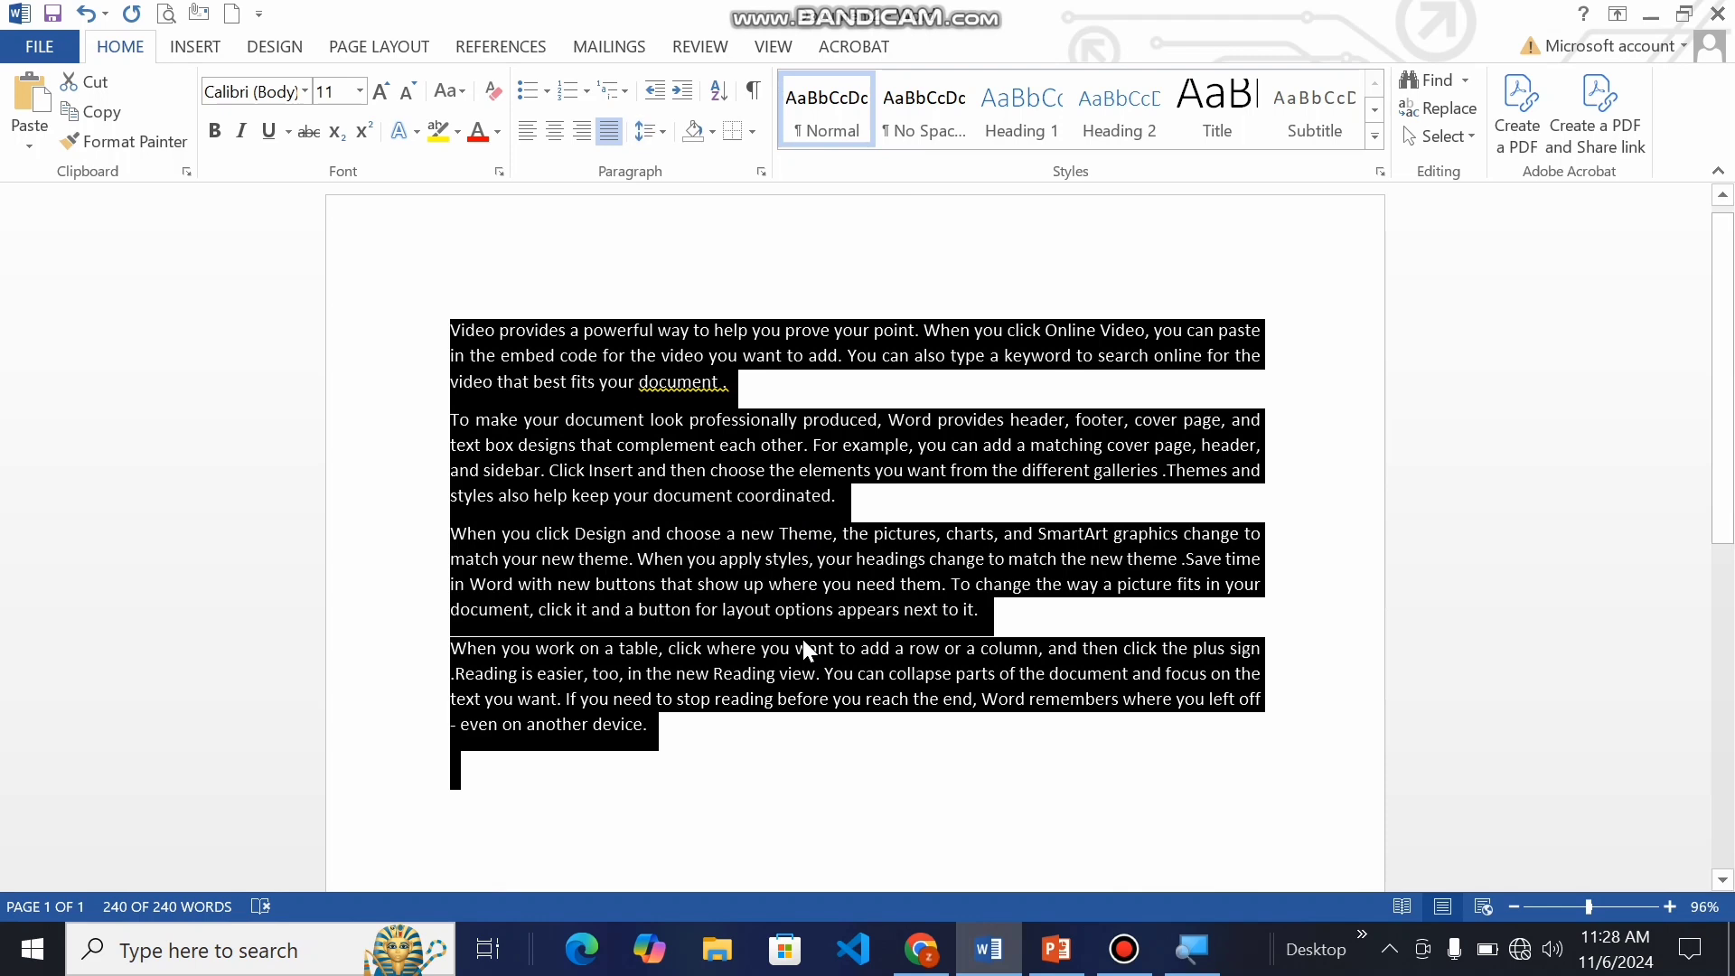
Step: Apply yellow text highlighting to the first paragraph, from "Video provides" to "document ."
{"action": "left_click", "coordinate": [724, 616]}
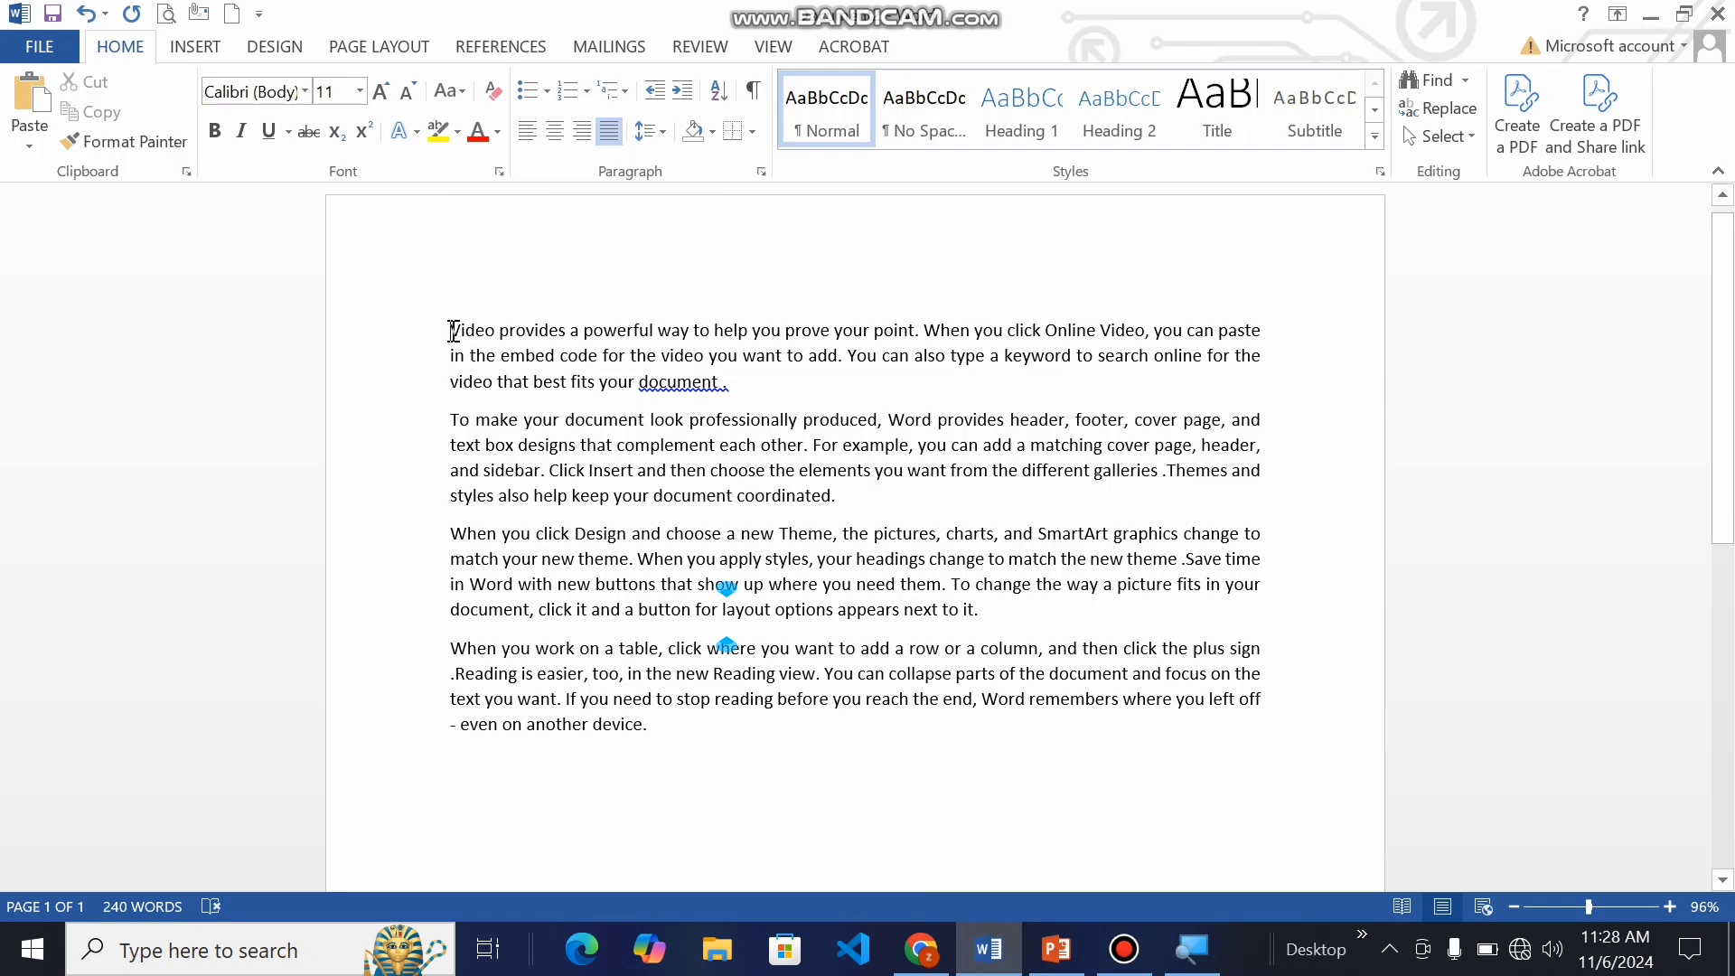
{"action": "left_click_drag", "start_coordinate": [453, 331], "coordinate": [730, 391]}
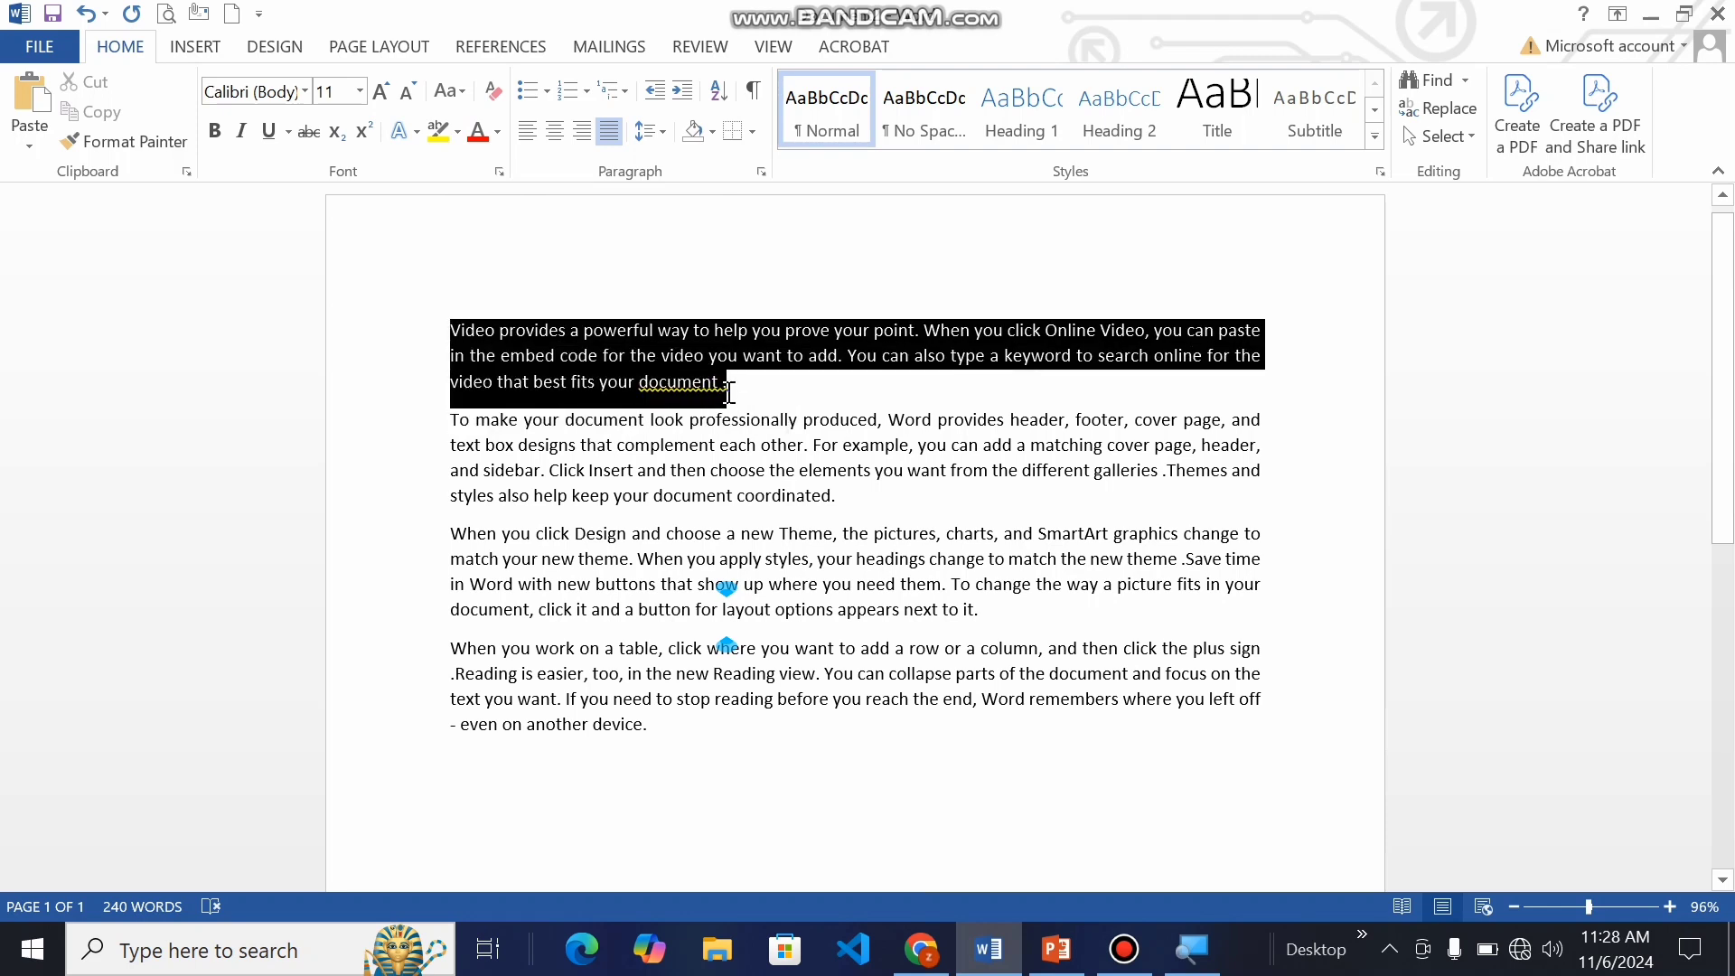
{"action": "left_click", "coordinate": [440, 133]}
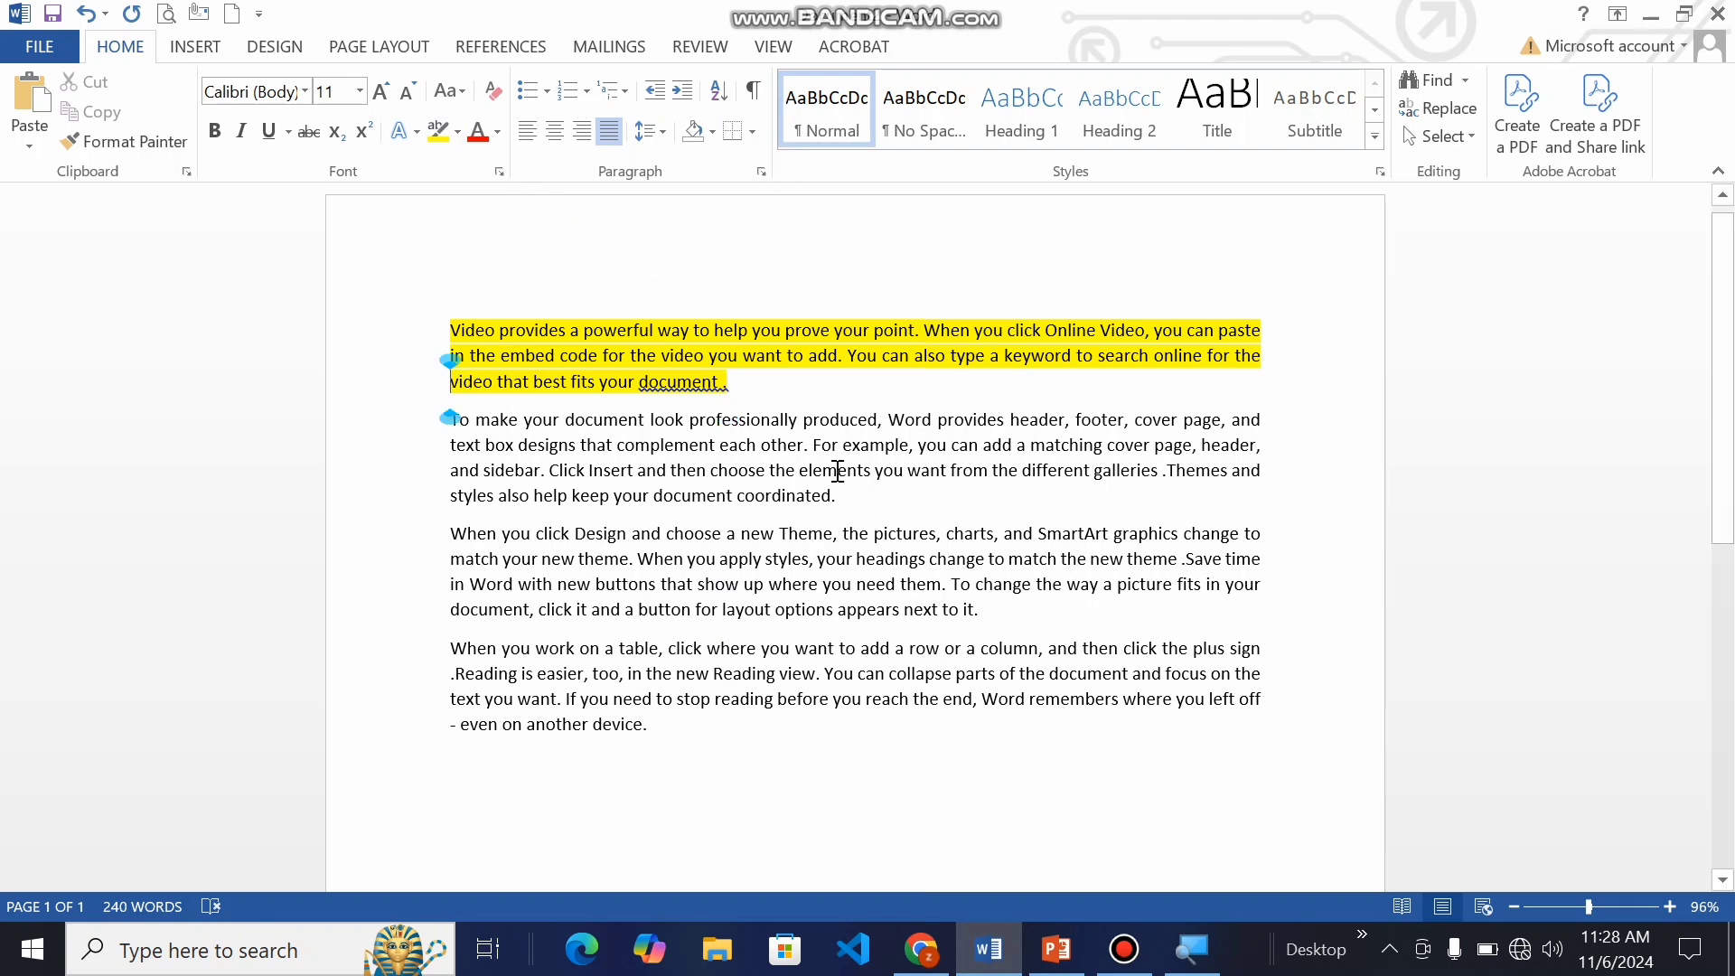
Step: Apply standard yellow shading to the second paragraph, which starts with "To make your document"
{"action": "left_click", "coordinate": [821, 495]}
{"action": "left_click_drag", "start_coordinate": [450, 420], "coordinate": [838, 500]}
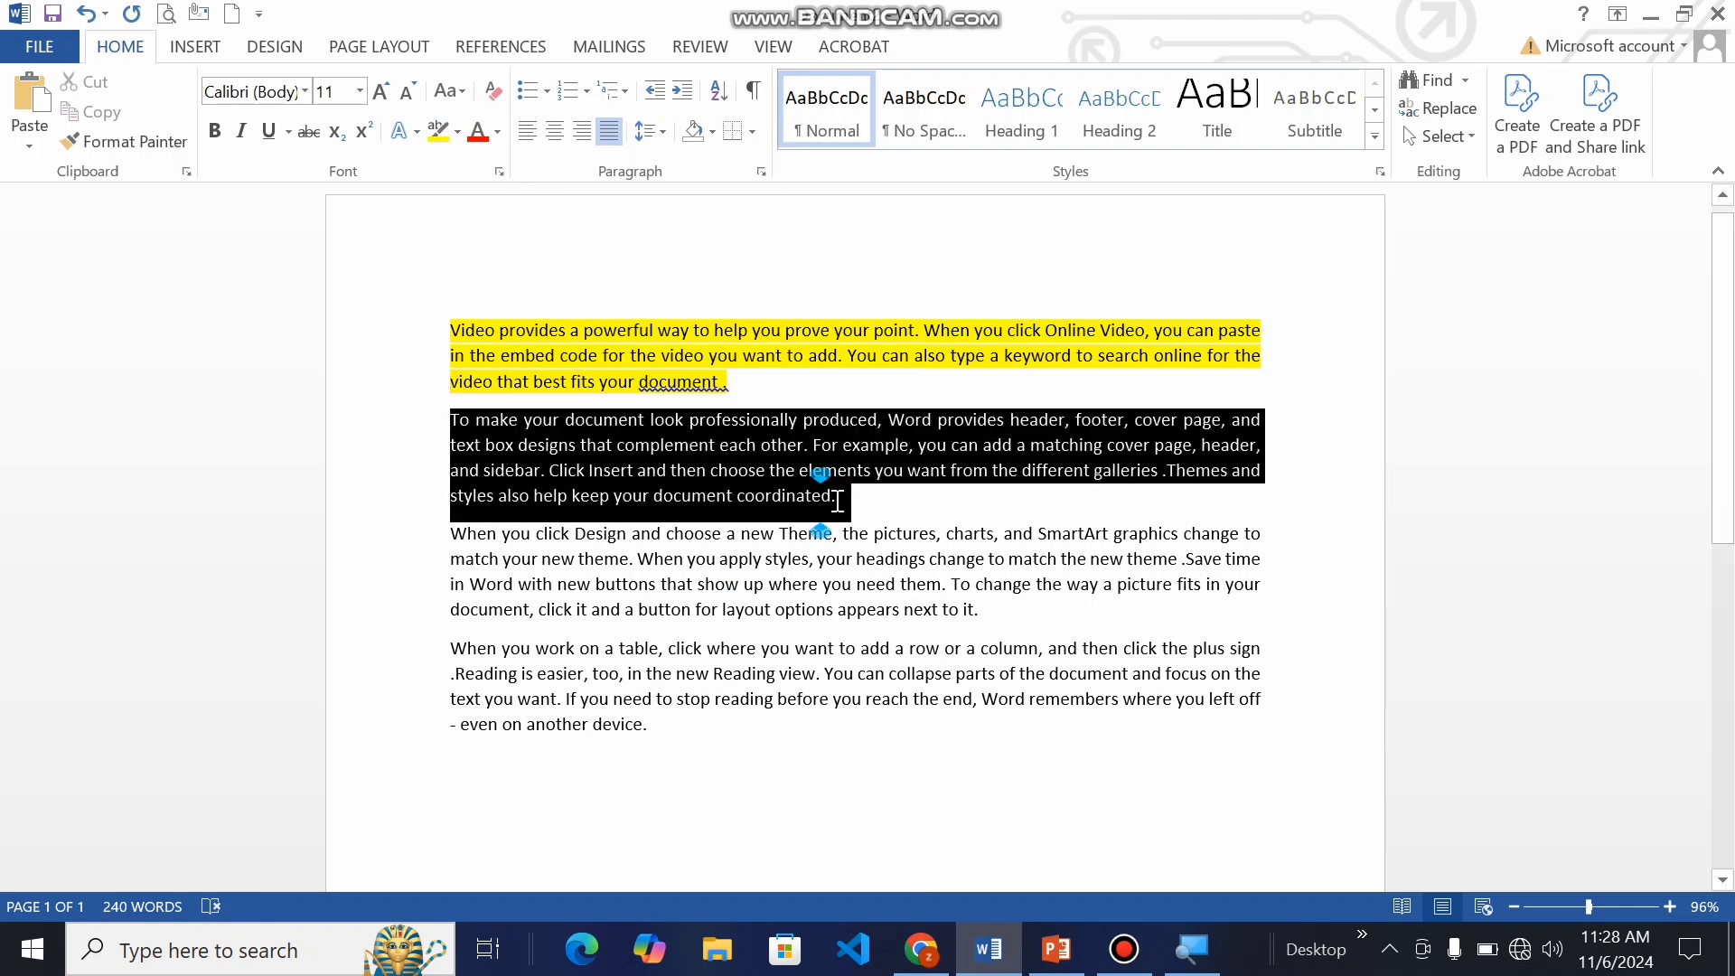
{"action": "left_click", "coordinate": [713, 133]}
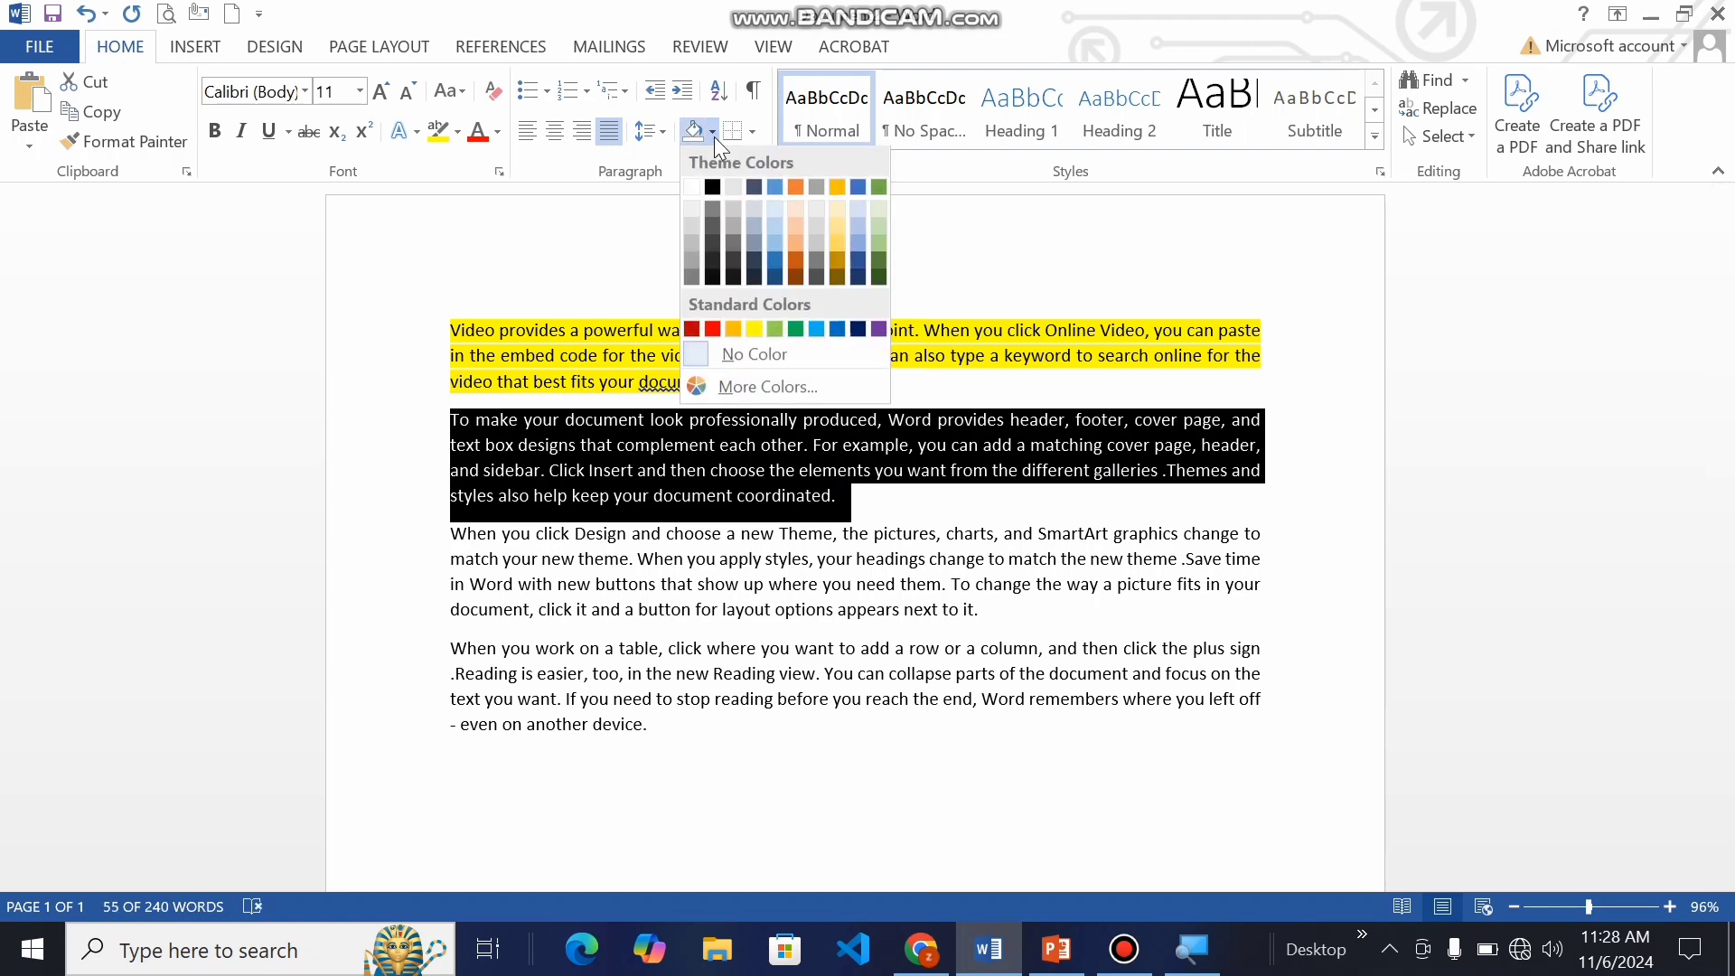
{"action": "left_click", "coordinate": [757, 329]}
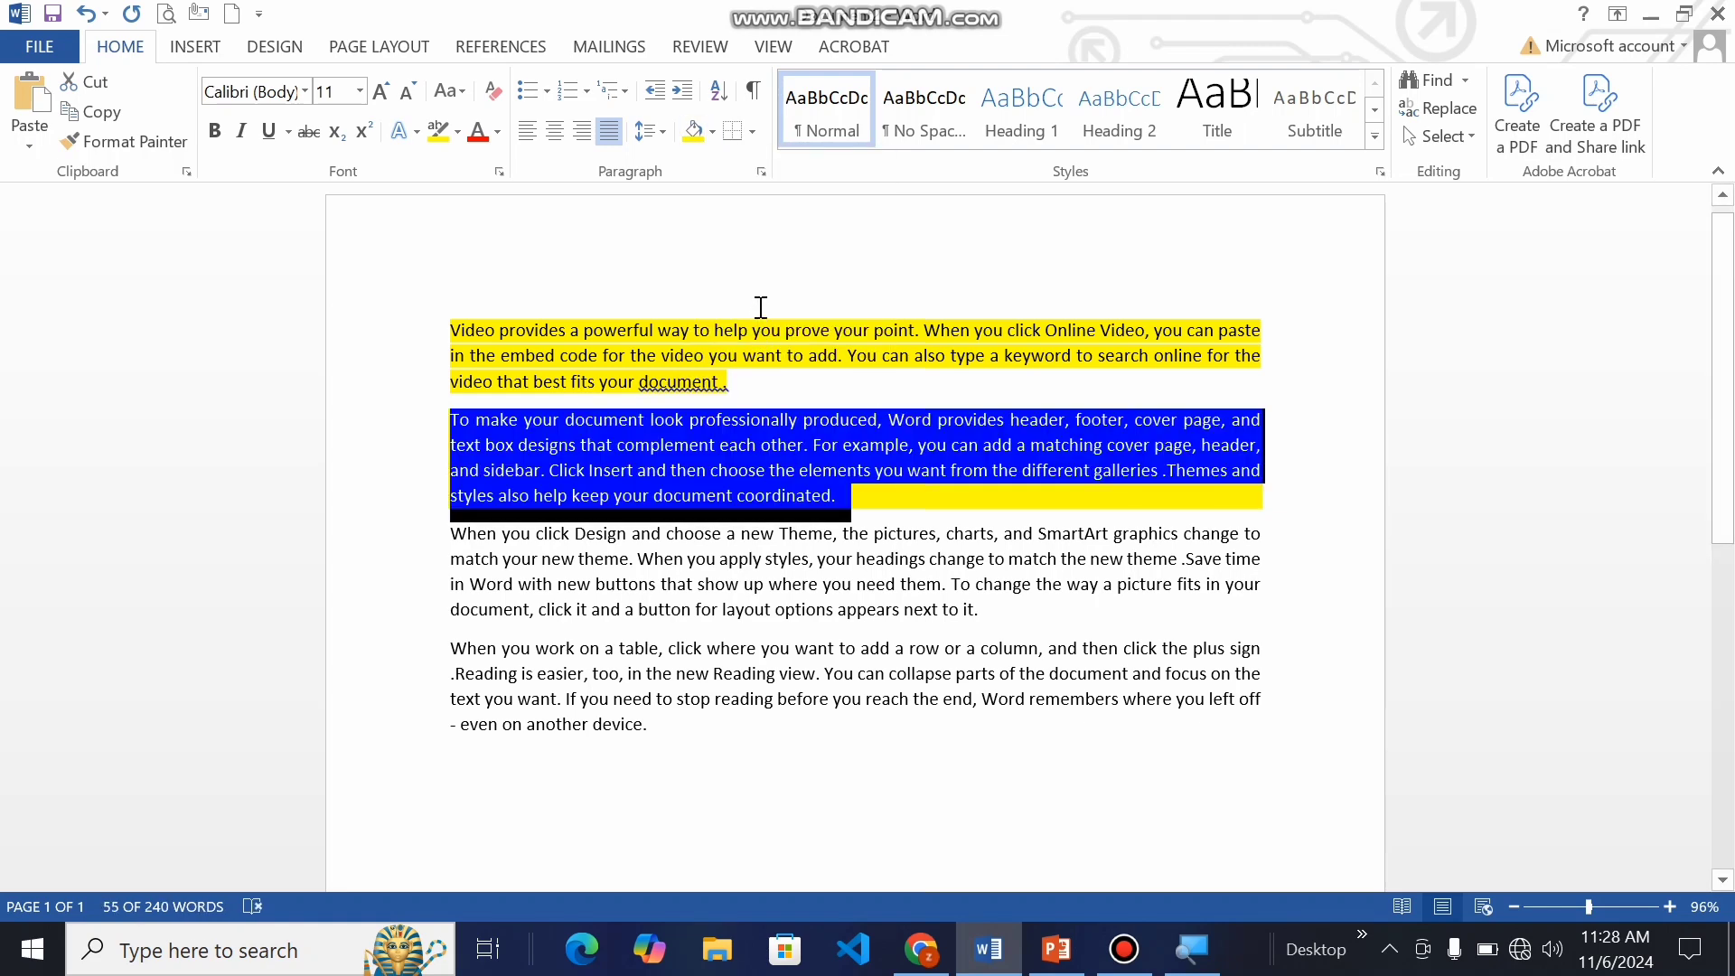
{"action": "left_click", "coordinate": [759, 331]}
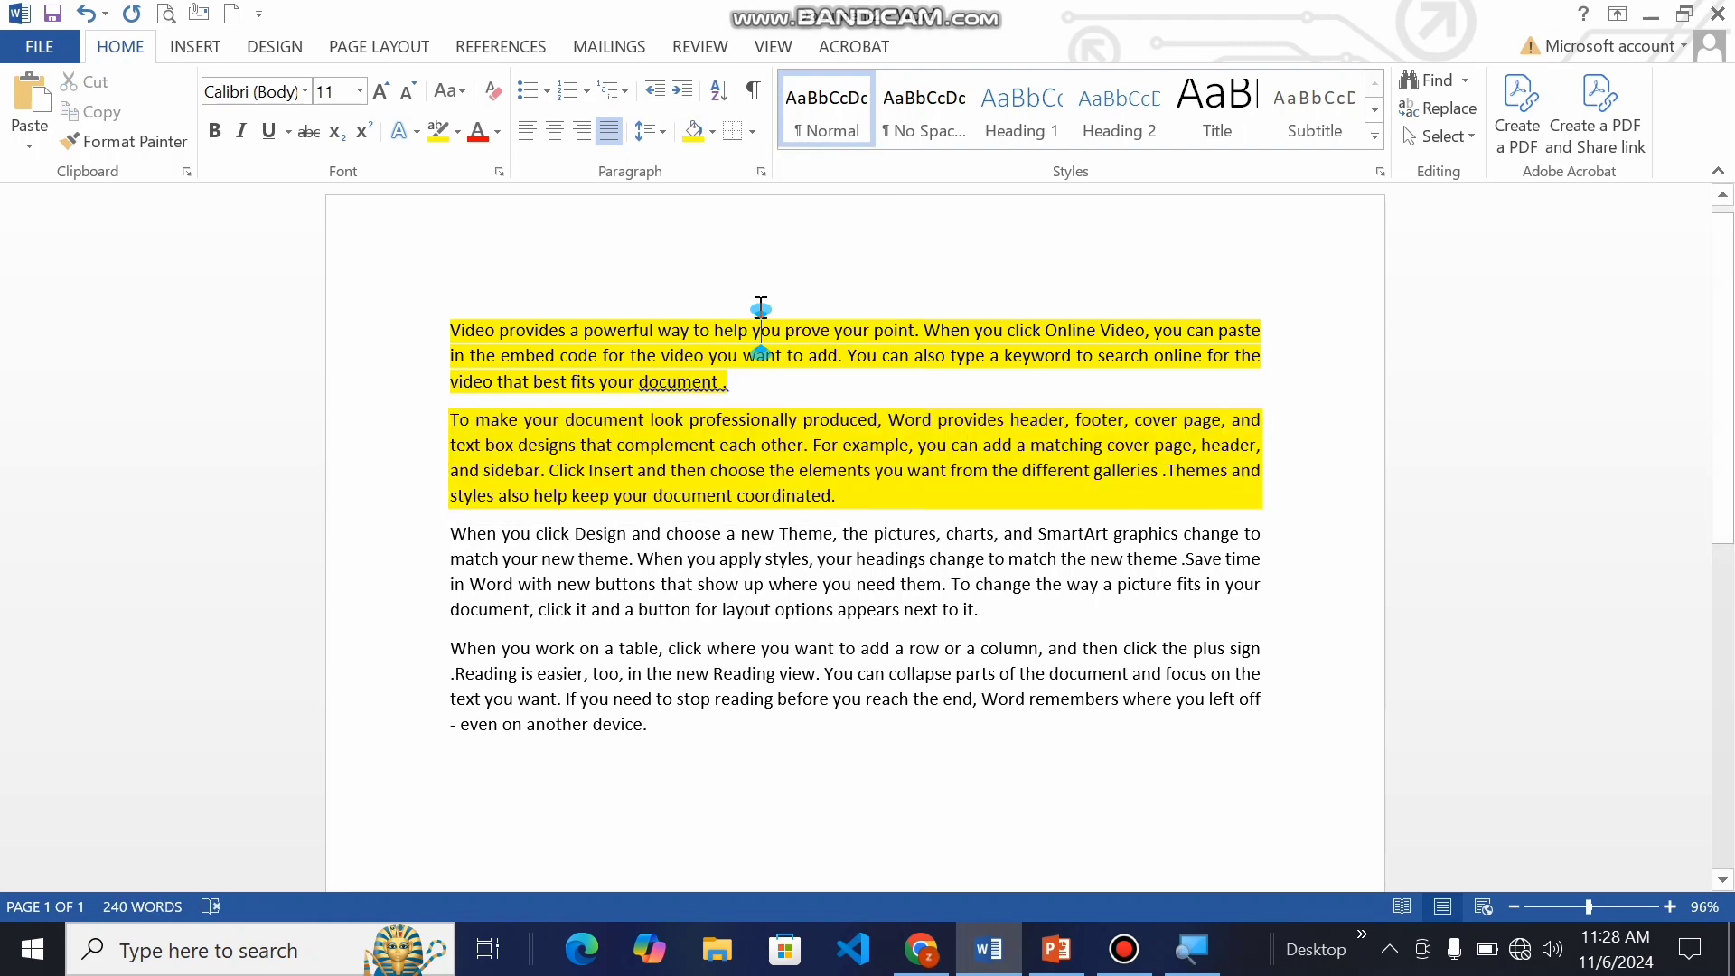
Step: Apply yellow shading to the word "When" at the start of the third paragraph
{"action": "left_click", "coordinate": [1669, 906]}
{"action": "left_click", "coordinate": [1669, 906]}
{"action": "left_click", "coordinate": [1669, 906]}
{"action": "left_click", "coordinate": [1669, 906]}
{"action": "left_click", "coordinate": [1669, 907]}
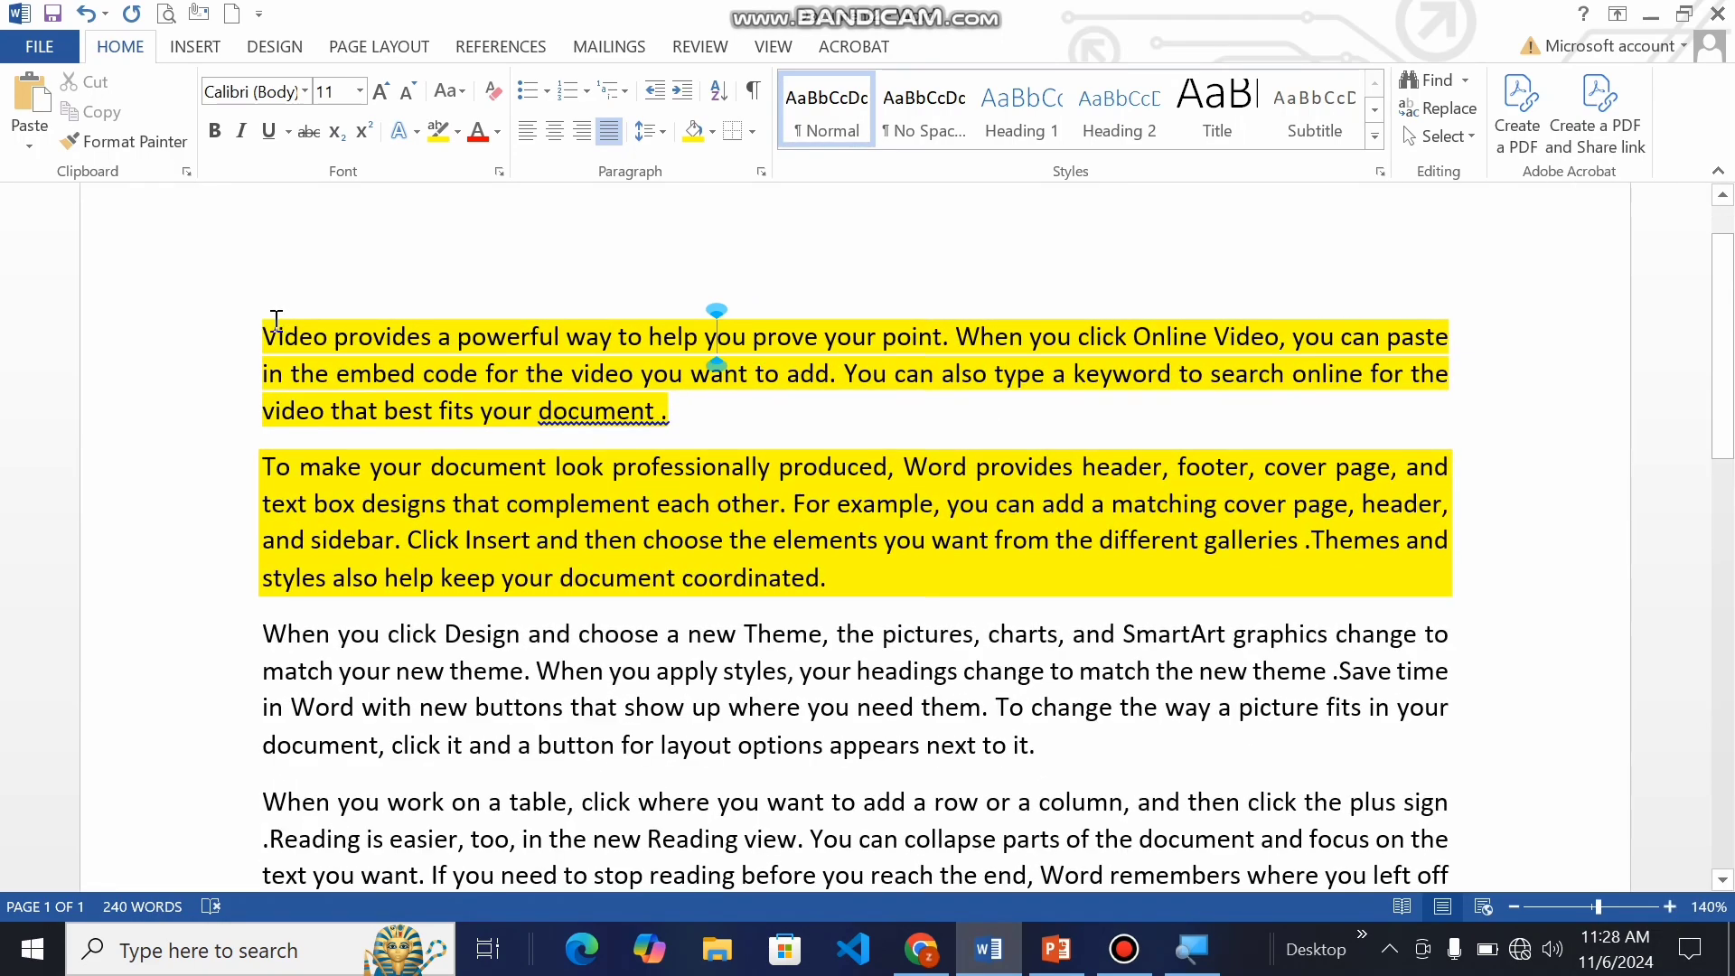
{"action": "left_click_drag", "start_coordinate": [263, 336], "coordinate": [687, 401]}
{"action": "left_click", "coordinate": [726, 437]}
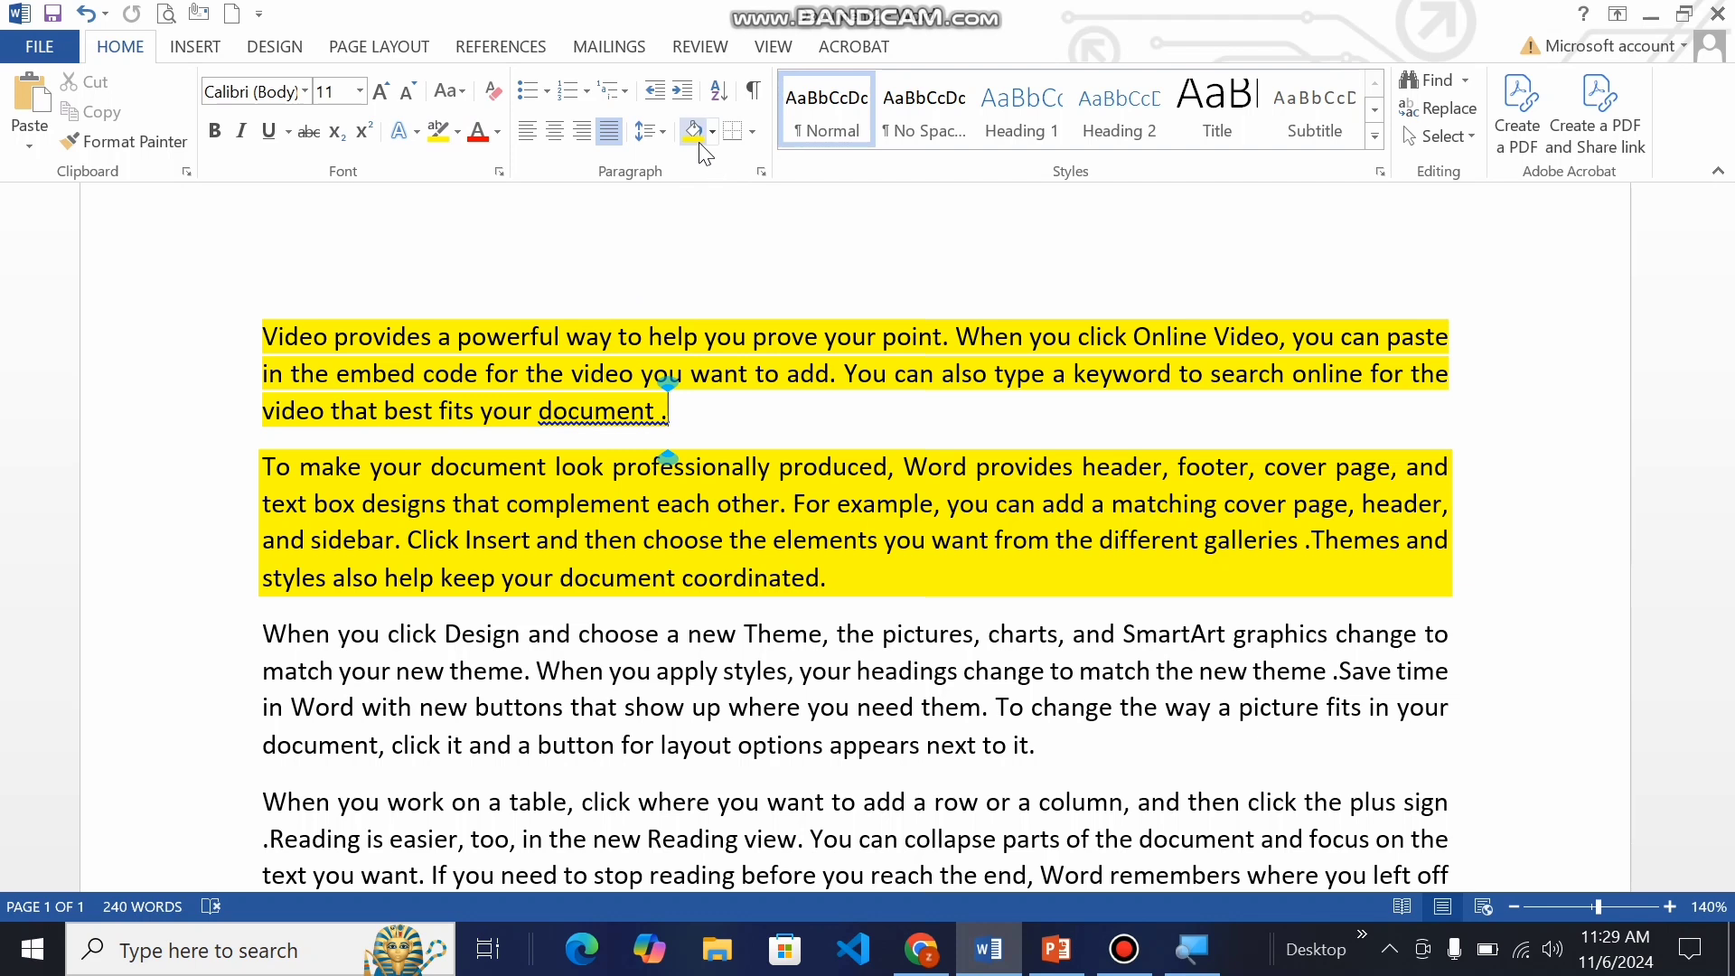
{"action": "double_click", "coordinate": [265, 634]}
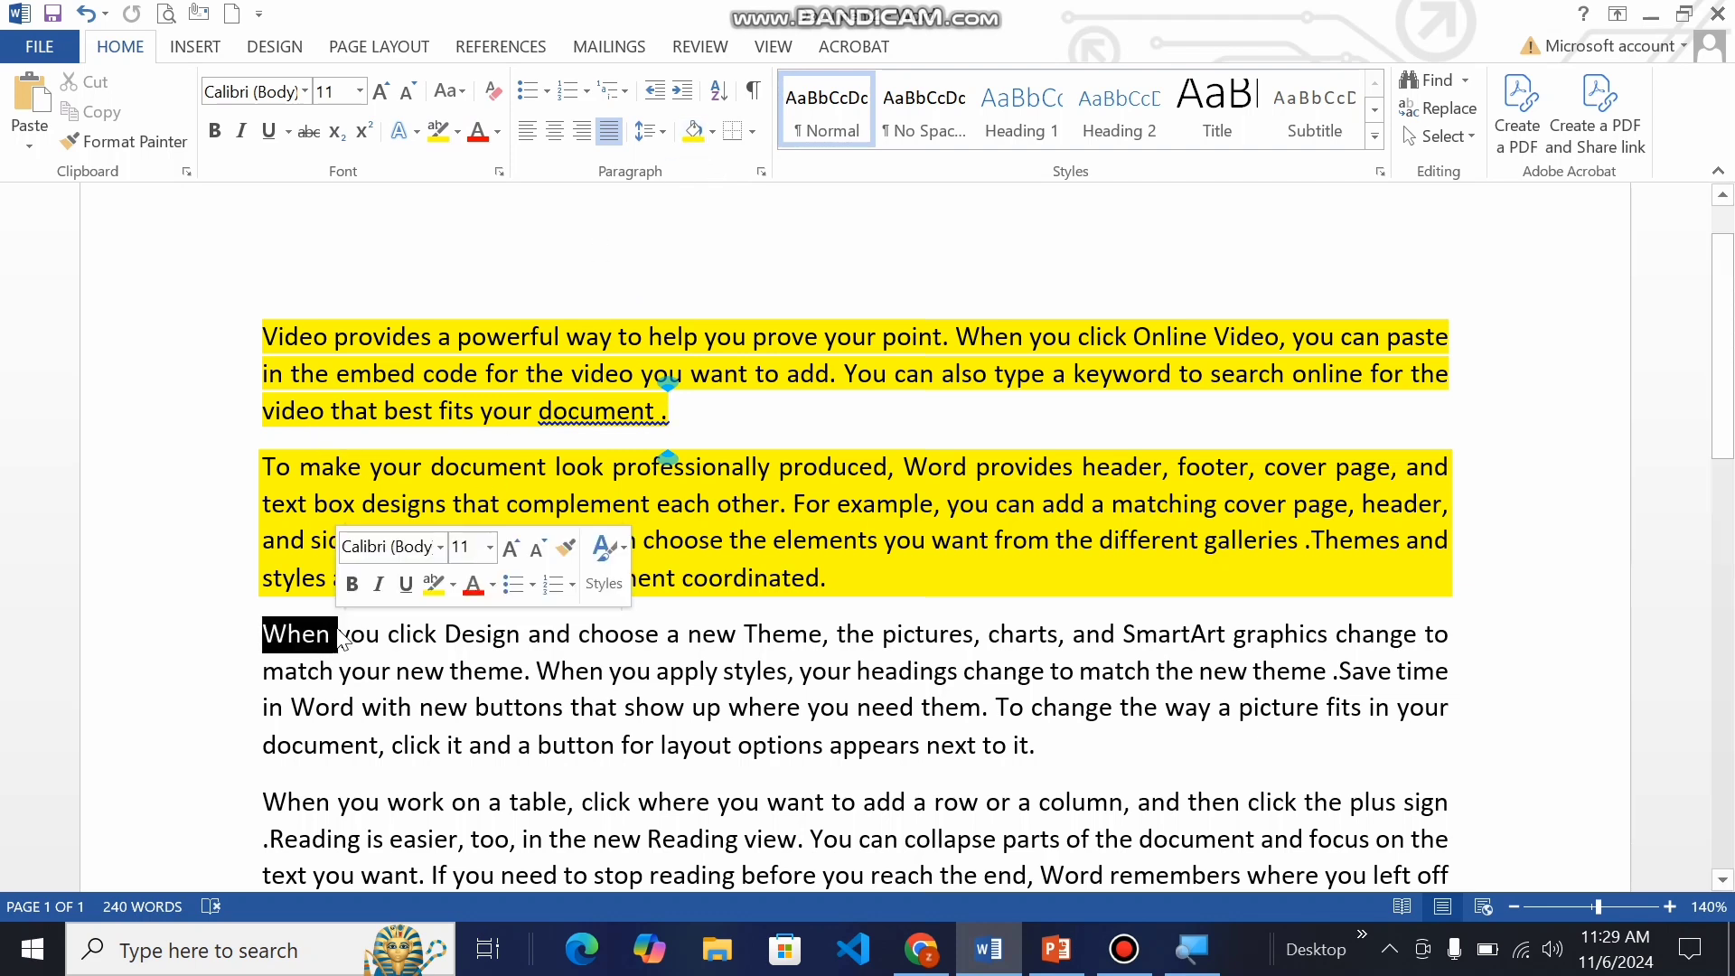
{"action": "left_click", "coordinate": [693, 132]}
{"action": "left_click", "coordinate": [570, 695]}
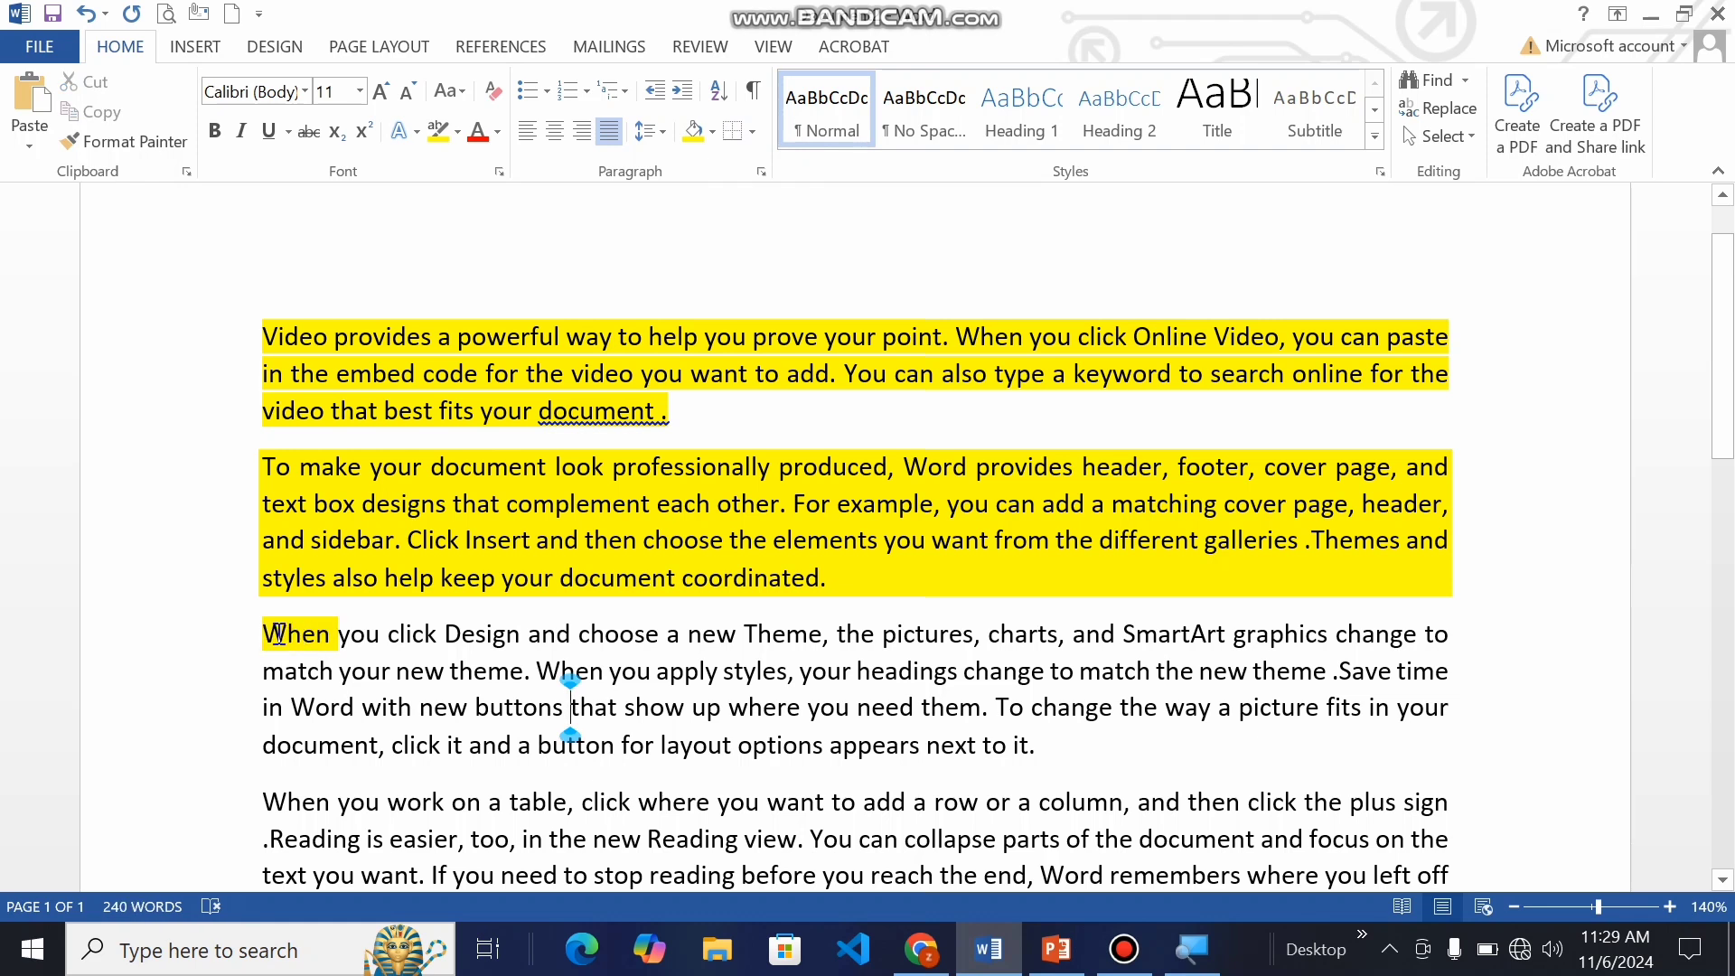
Step: Apply yellow text highlighting to the word "click" in the first line of the third paragraph
{"action": "left_click_drag", "start_coordinate": [388, 634], "coordinate": [436, 634]}
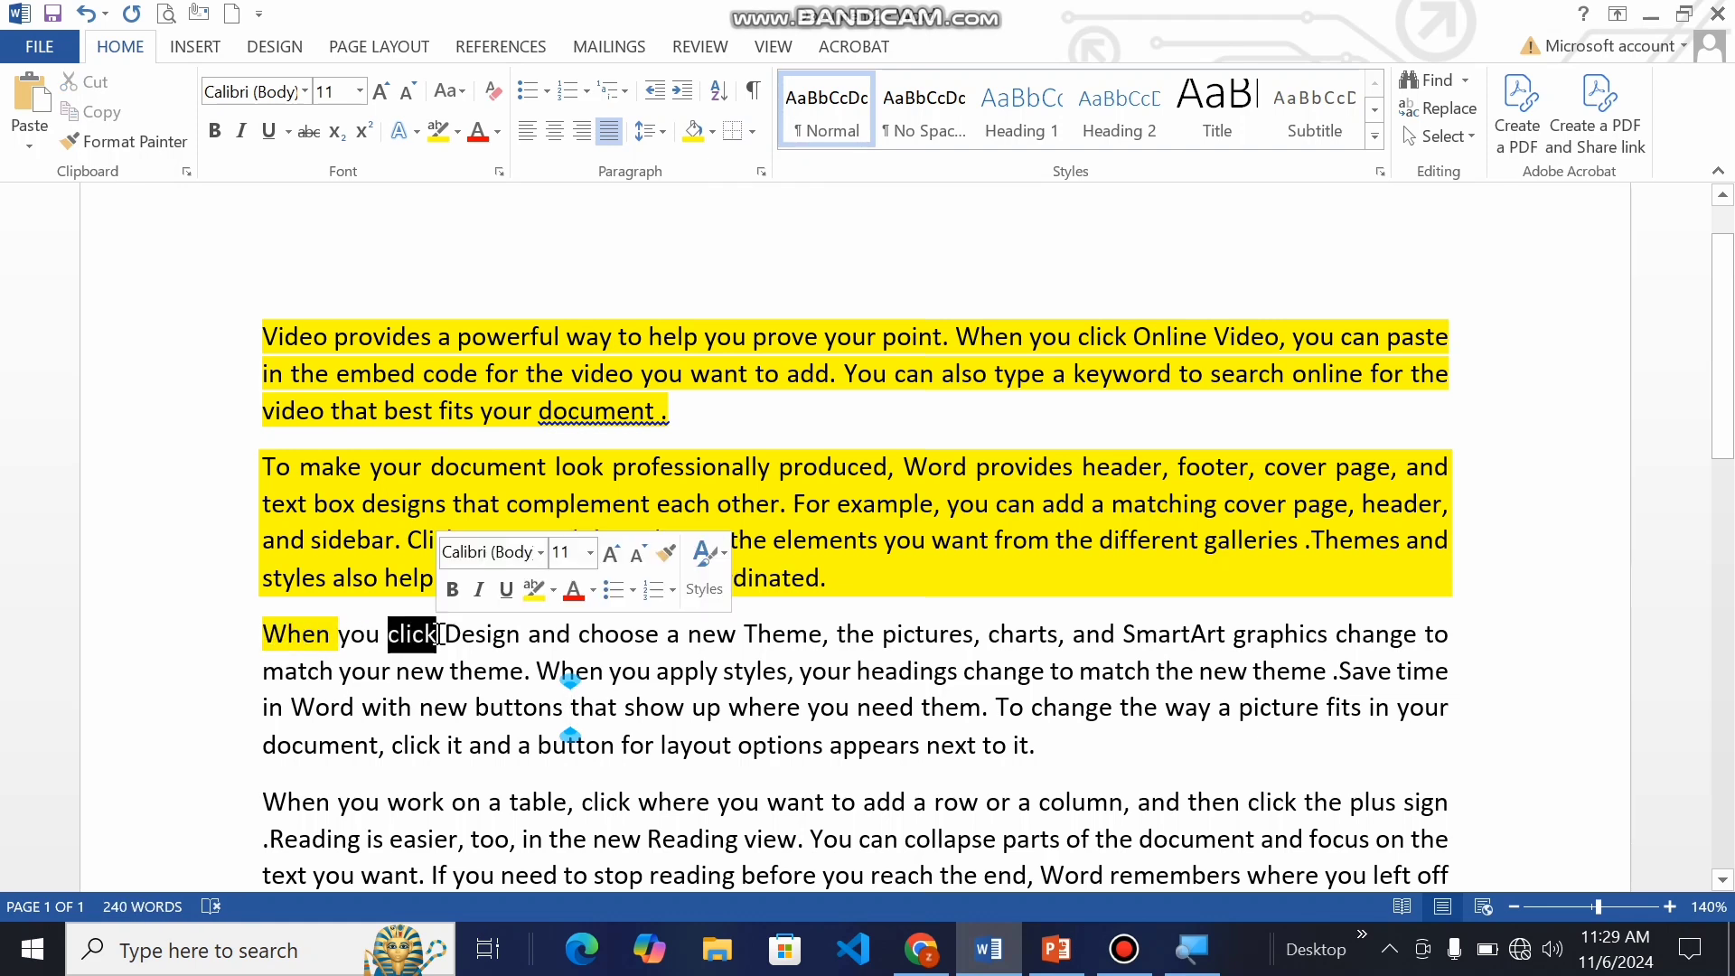
{"action": "left_click", "coordinate": [438, 132]}
{"action": "left_click", "coordinate": [521, 645]}
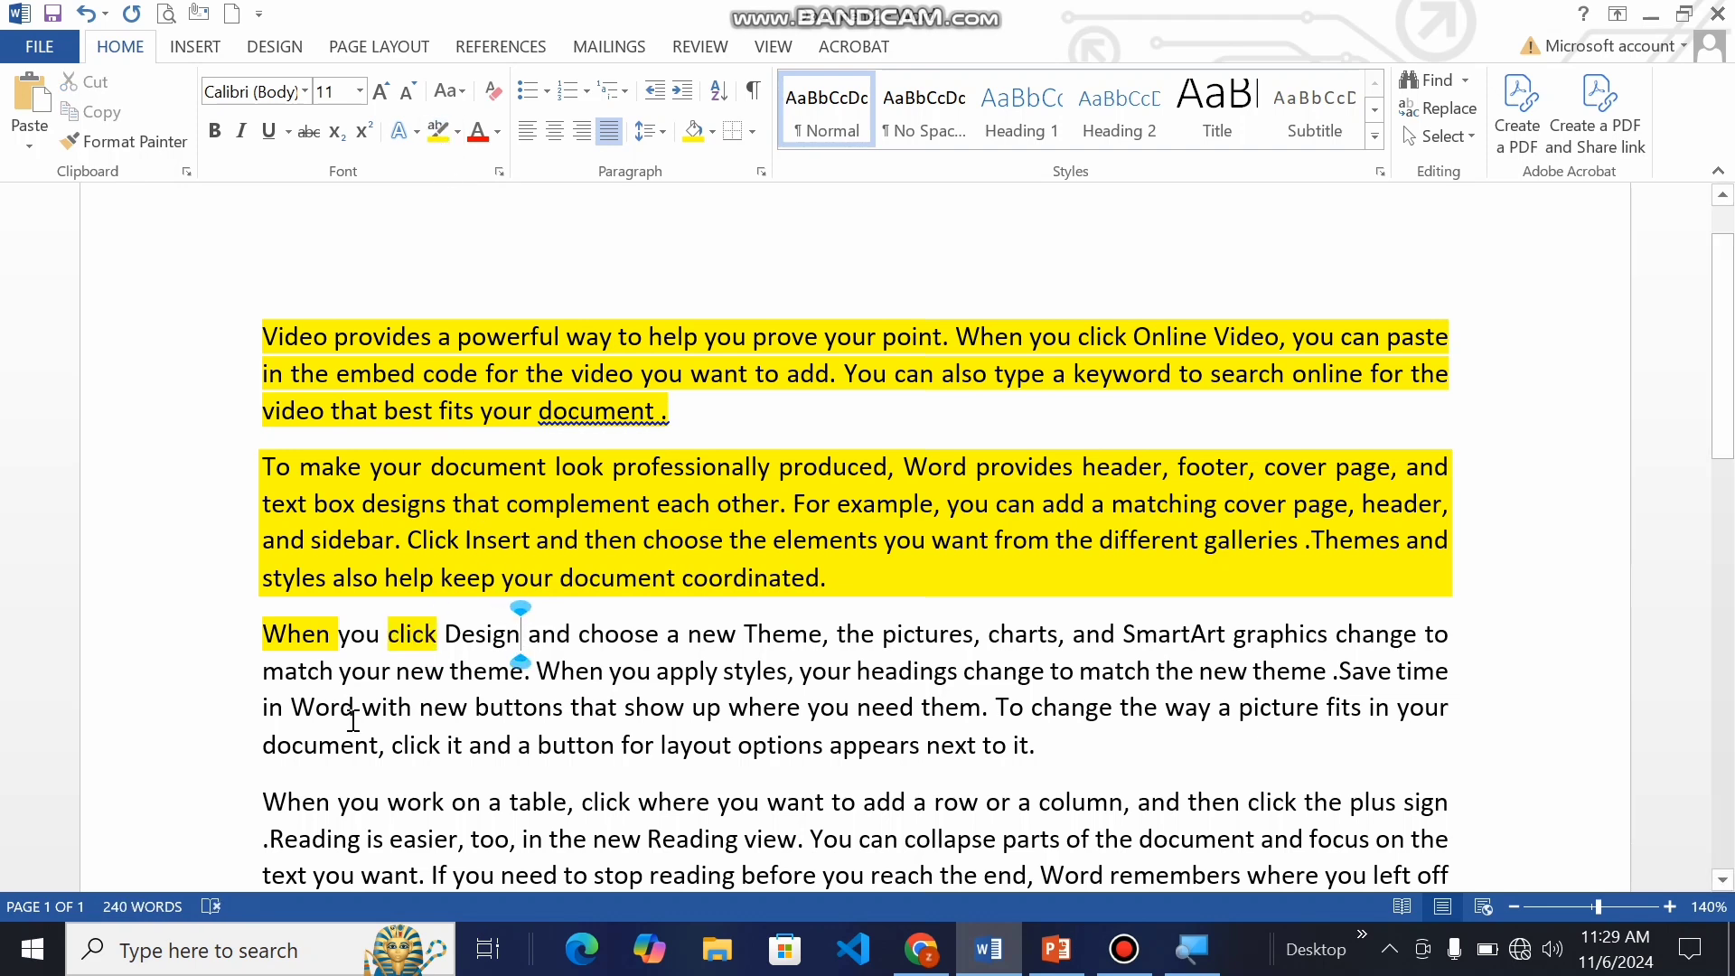
Step: Highlight the third paragraph's text from "When you apply styles" to "where you need them." in yellow
{"action": "left_click_drag", "start_coordinate": [539, 670], "coordinate": [994, 709]}
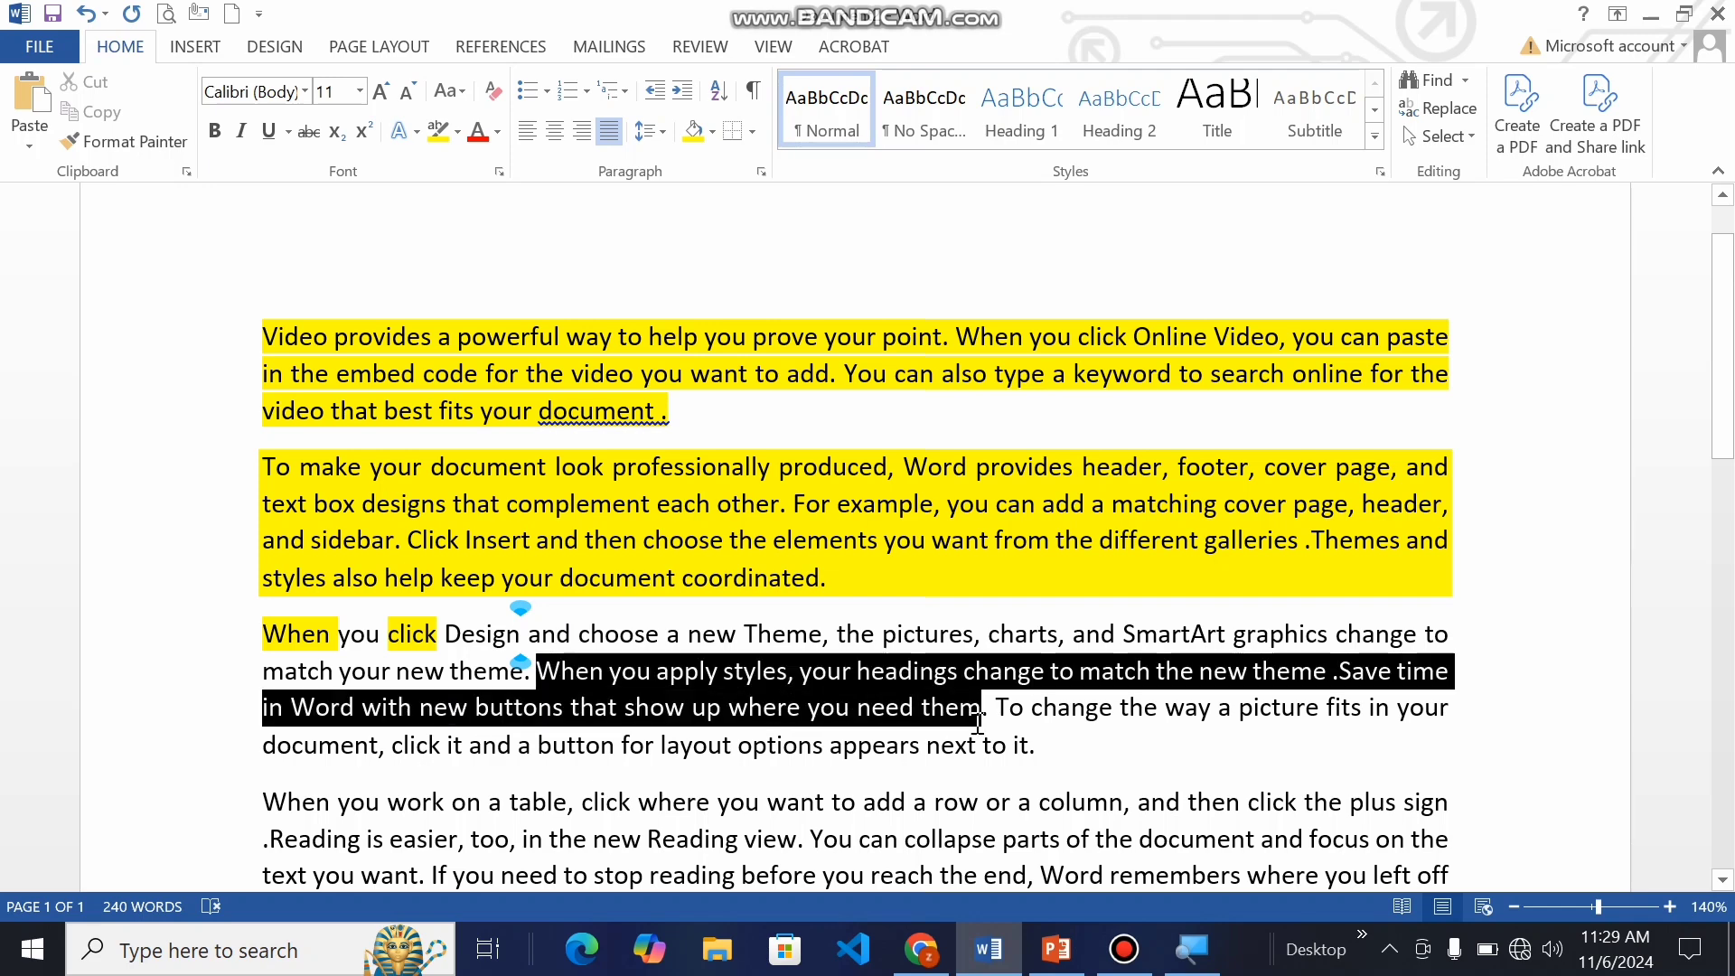
{"action": "left_click", "coordinate": [449, 134]}
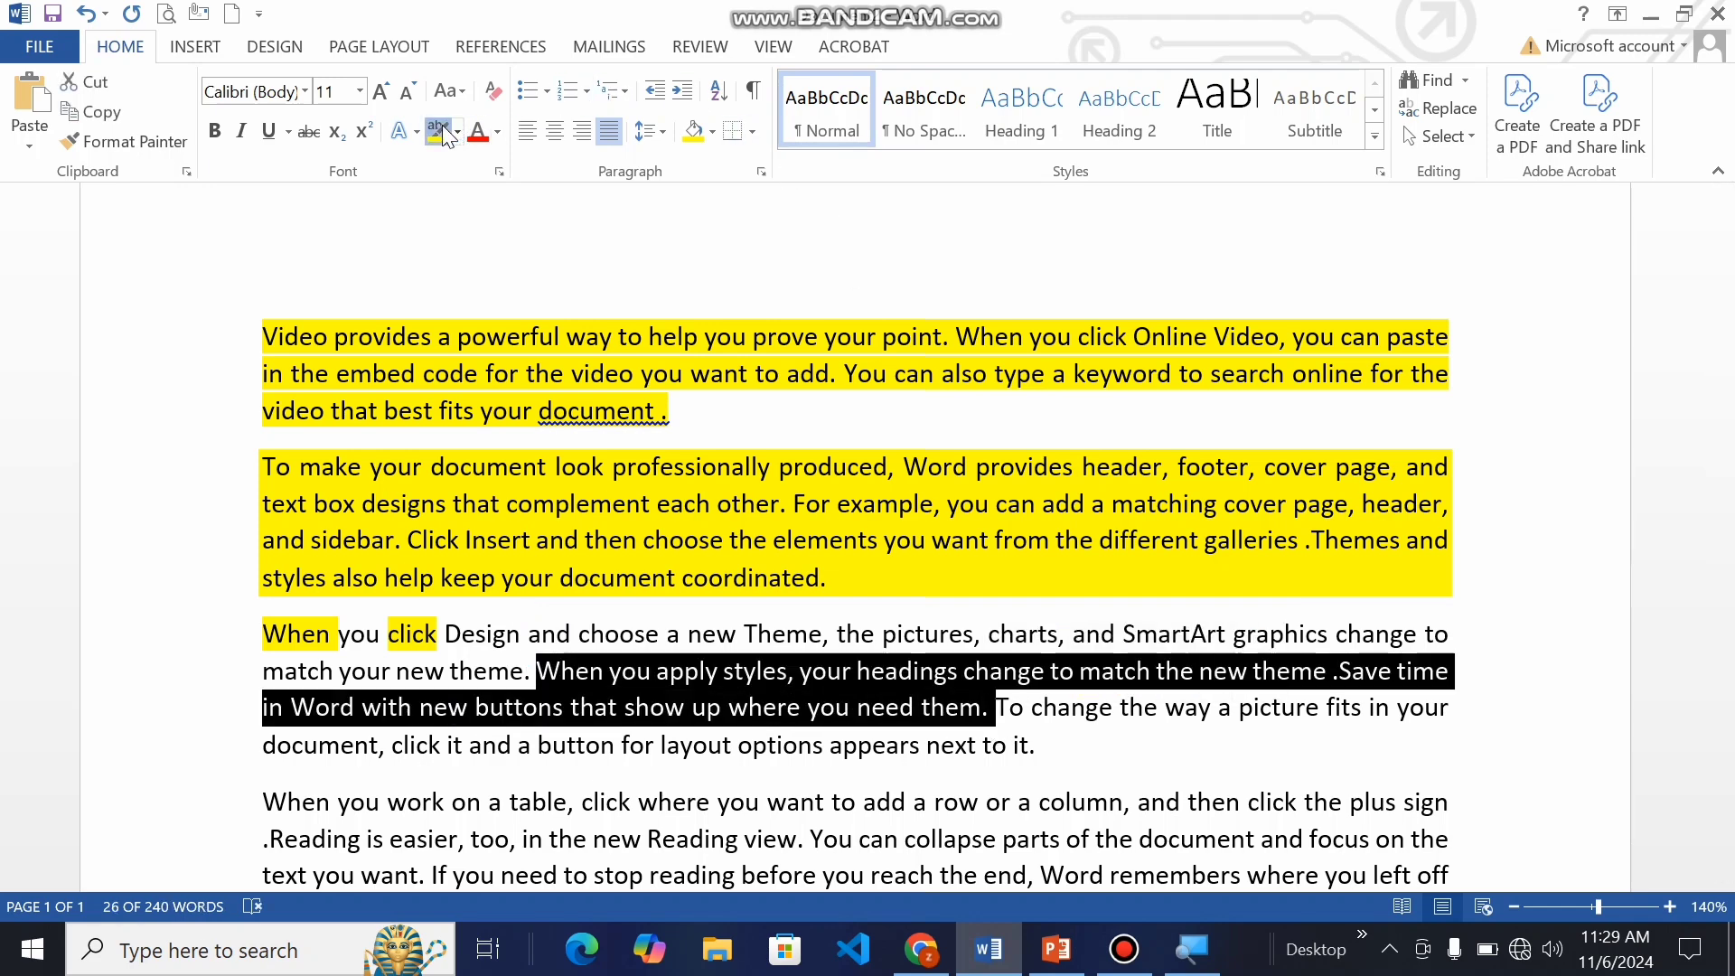
{"action": "left_click", "coordinate": [989, 700]}
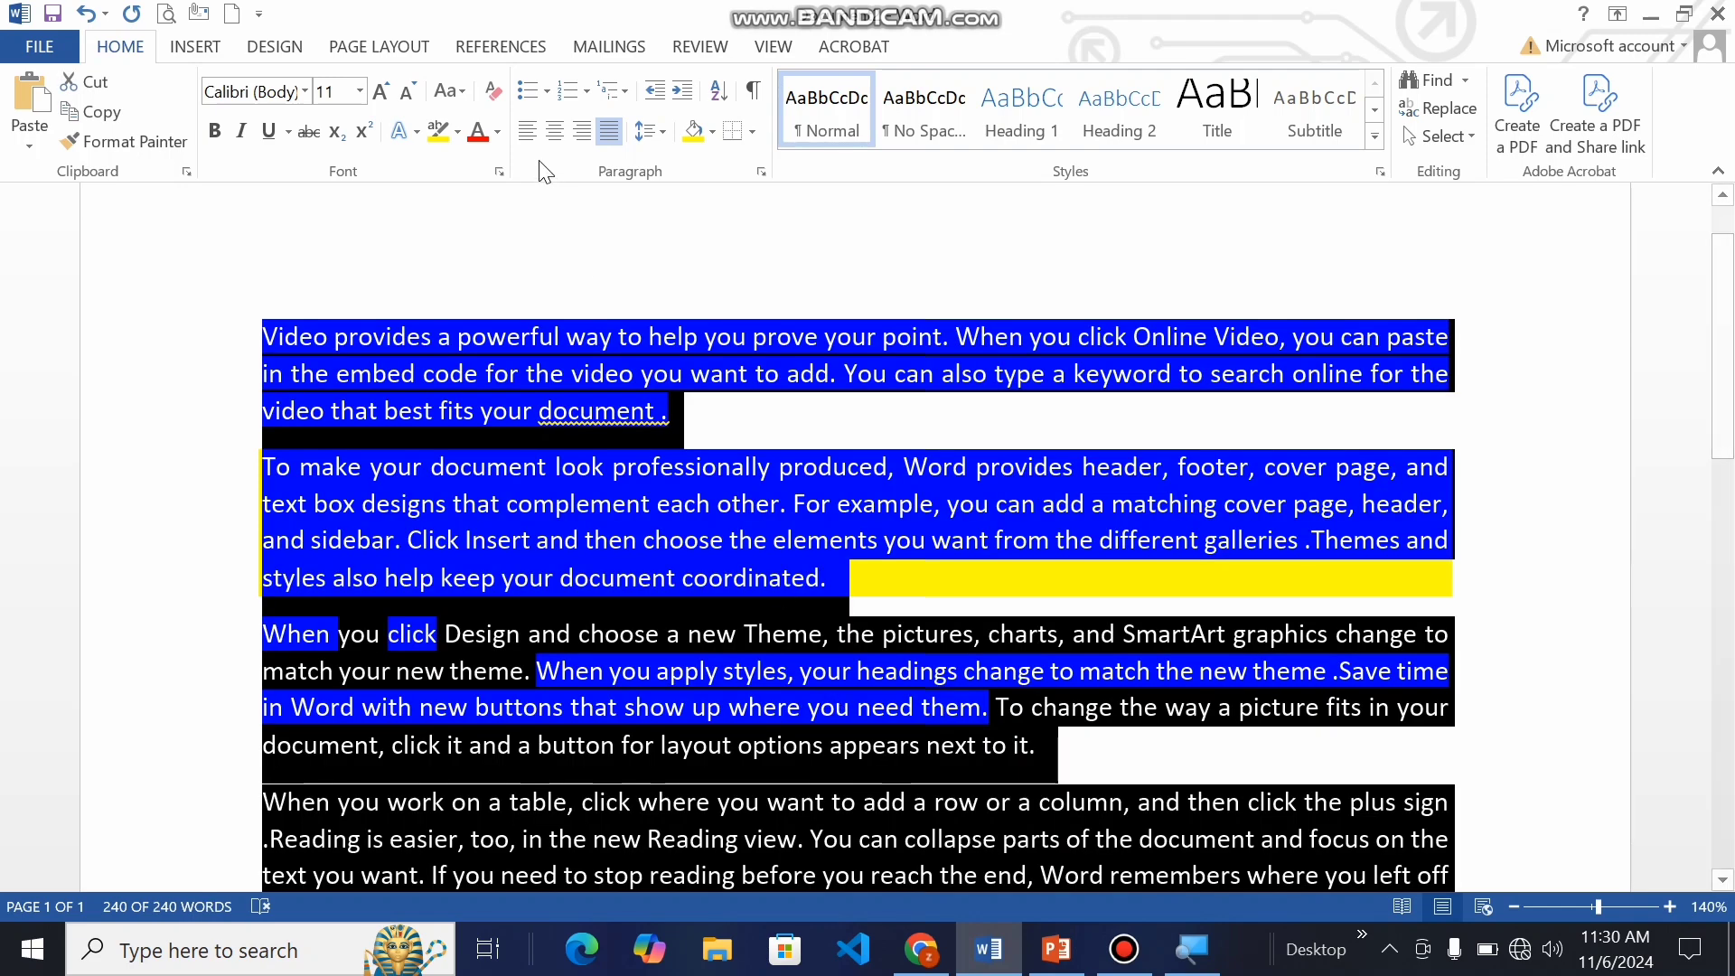
Step: Clear all formatting from the whole document text
{"action": "left_click", "coordinate": [494, 94]}
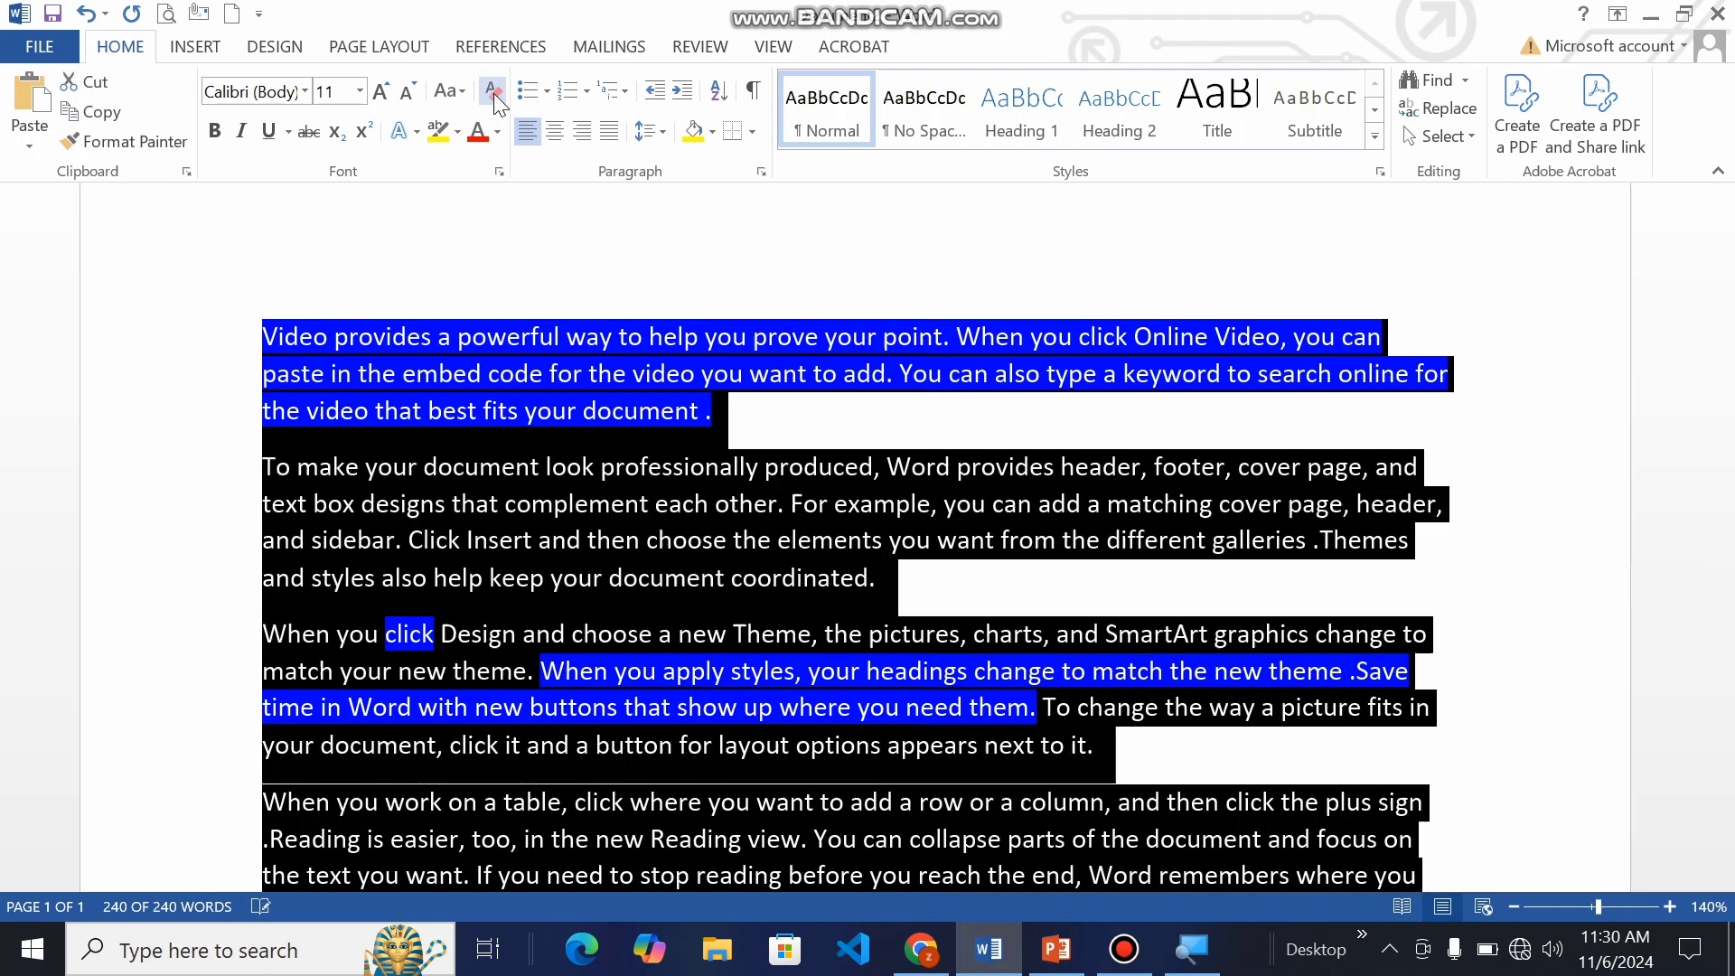
{"action": "left_click", "coordinate": [739, 464]}
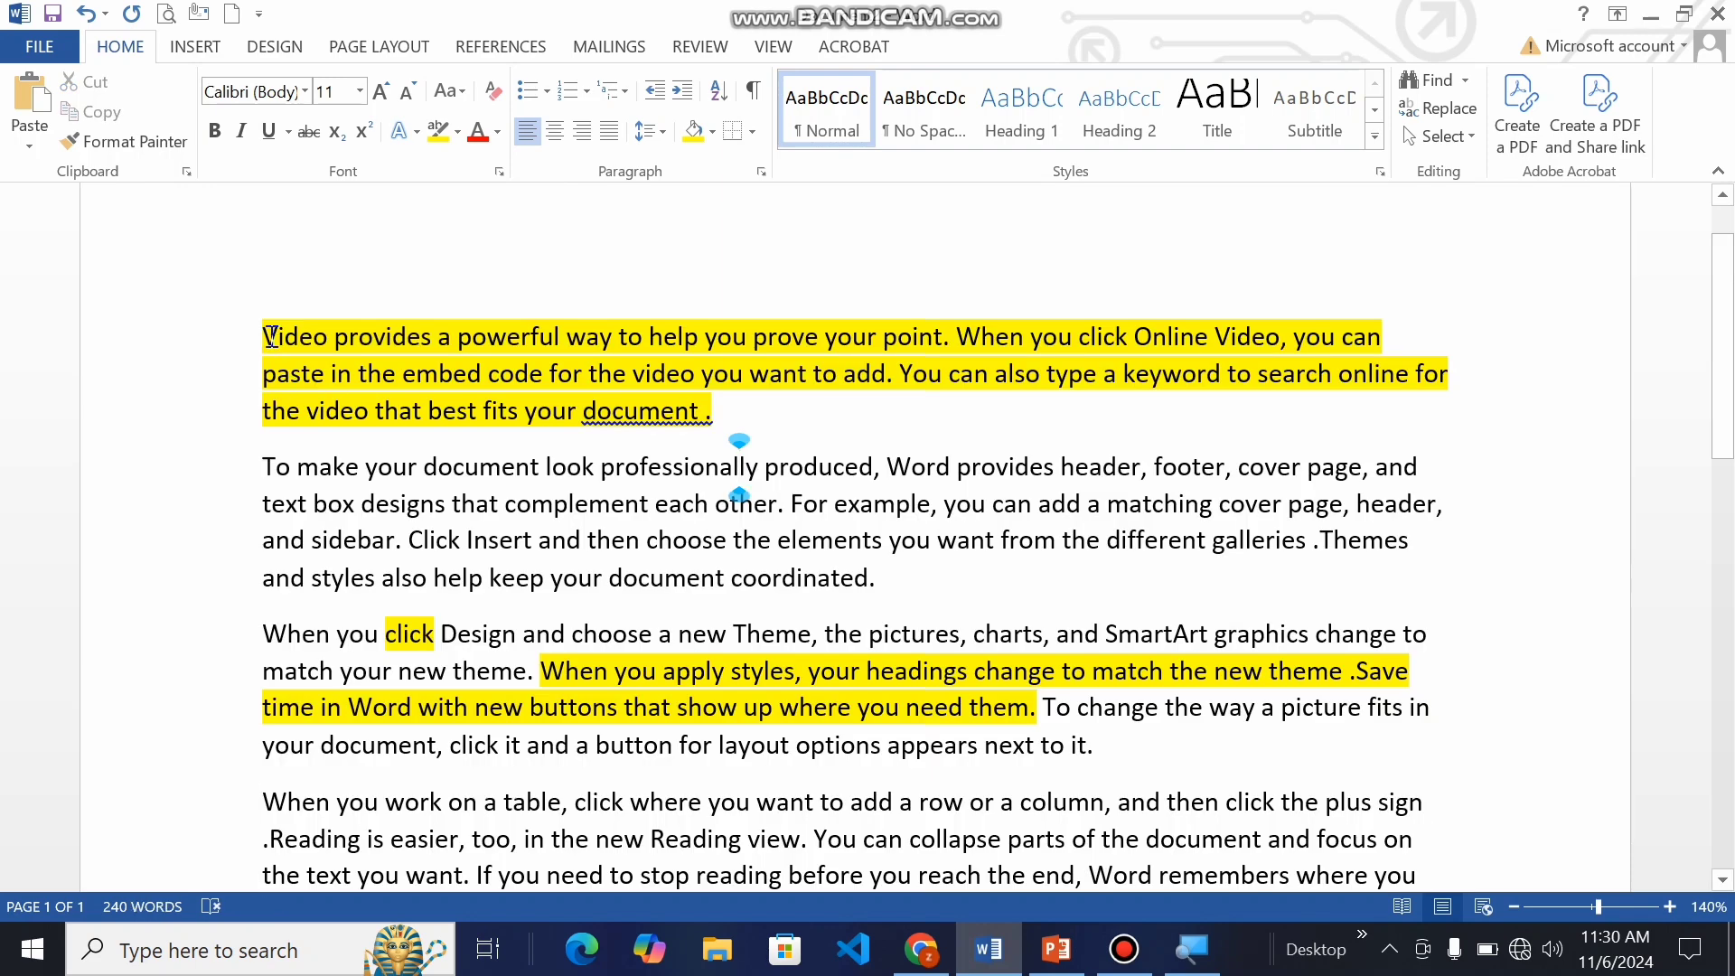
Step: Undo the formatting clearing along with the yellow highlighting and shading changes, back to plain justified text
{"action": "key", "text": "ctrl+z"}
{"action": "key", "text": "ctrl+z"}
{"action": "key", "text": "ctrl+z"}
{"action": "key", "text": "ctrl+z"}
{"action": "key", "text": "ctrl+z"}
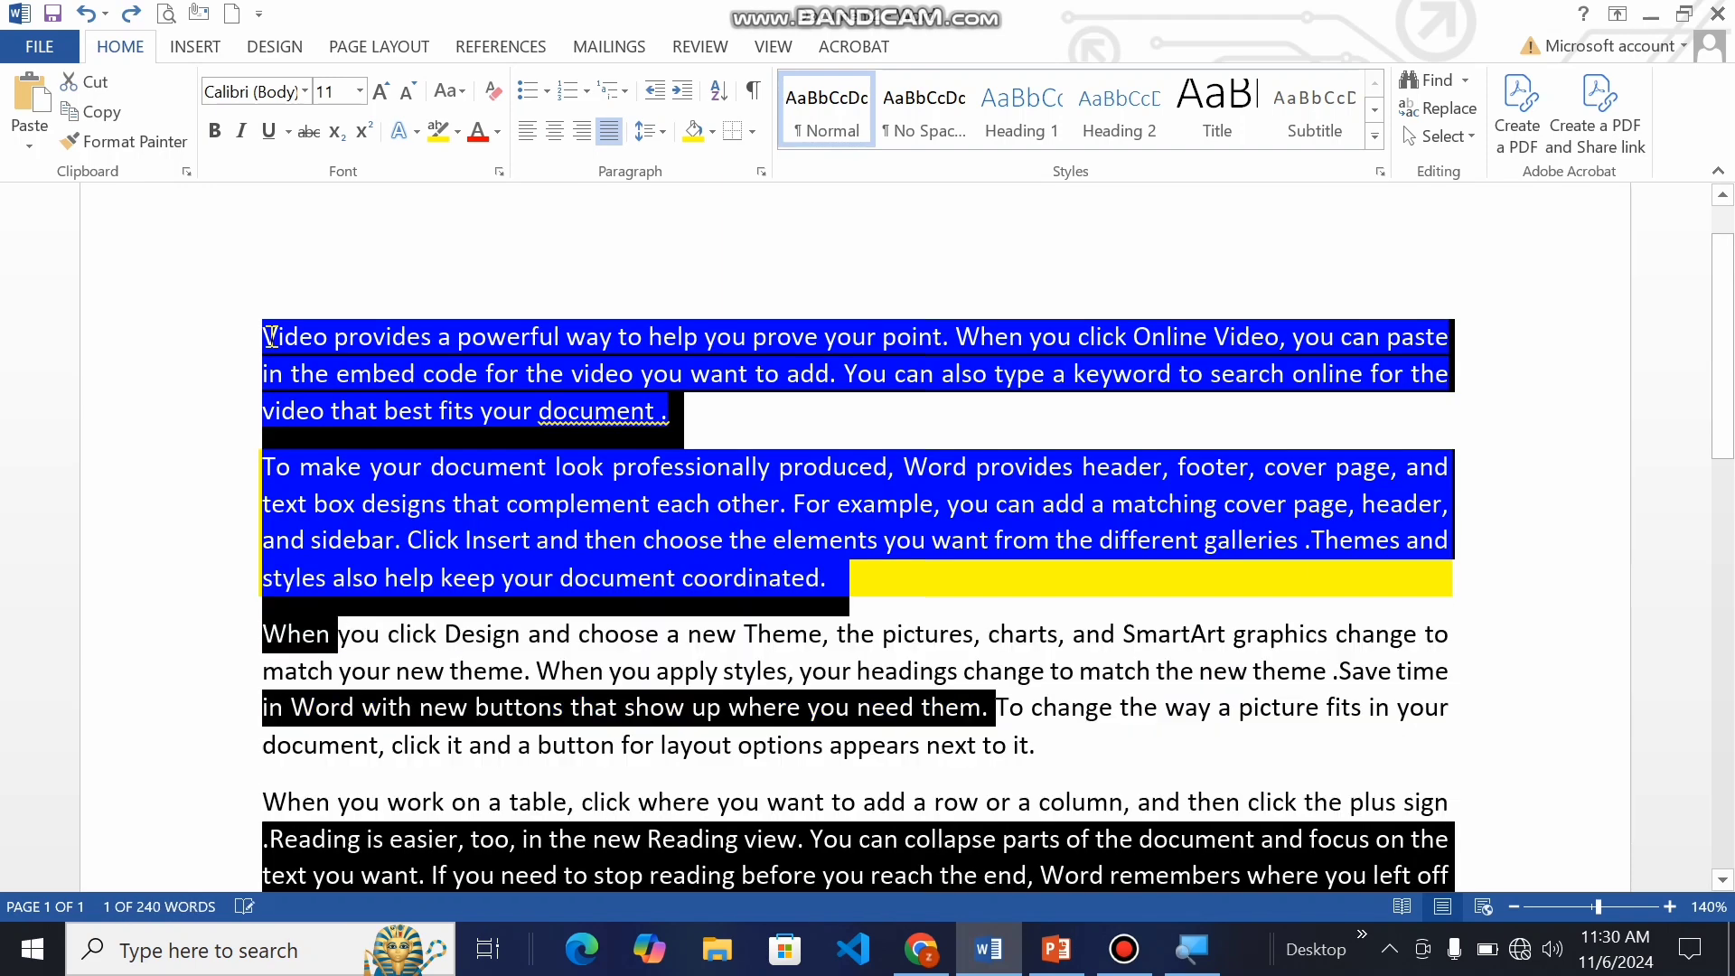
{"action": "left_click", "coordinate": [876, 502]}
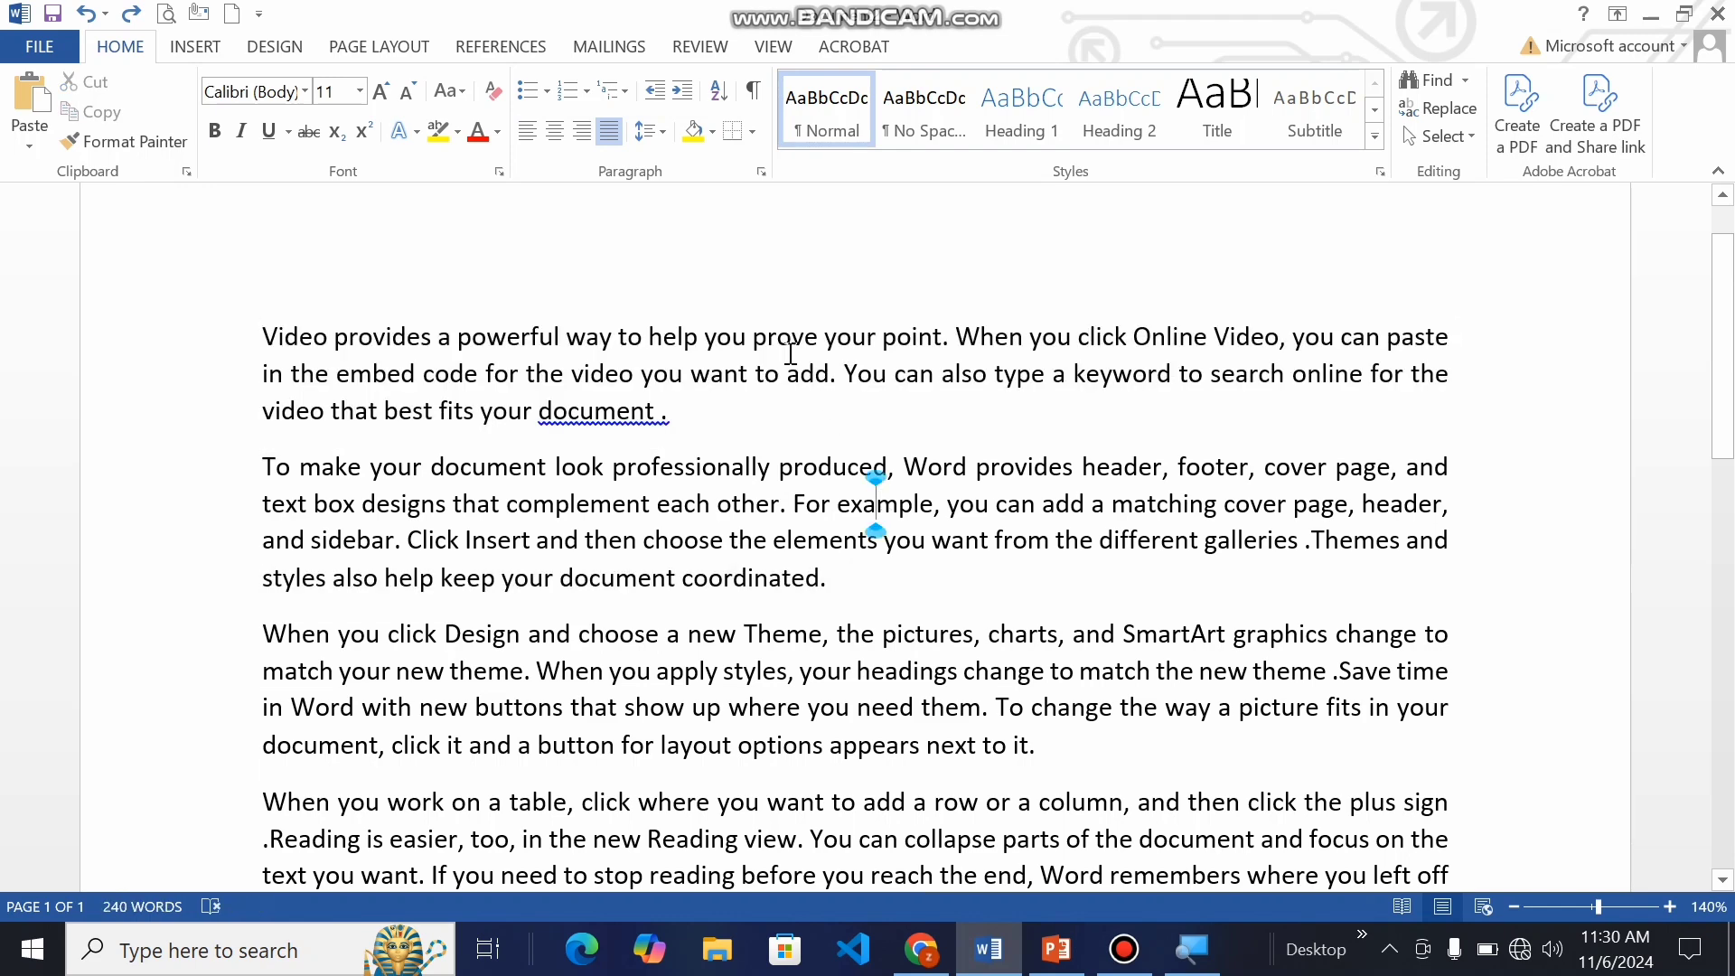
Step: Look through the available border options, first with nothing selected and again with the first two paragraphs selected
{"action": "left_click", "coordinate": [752, 132]}
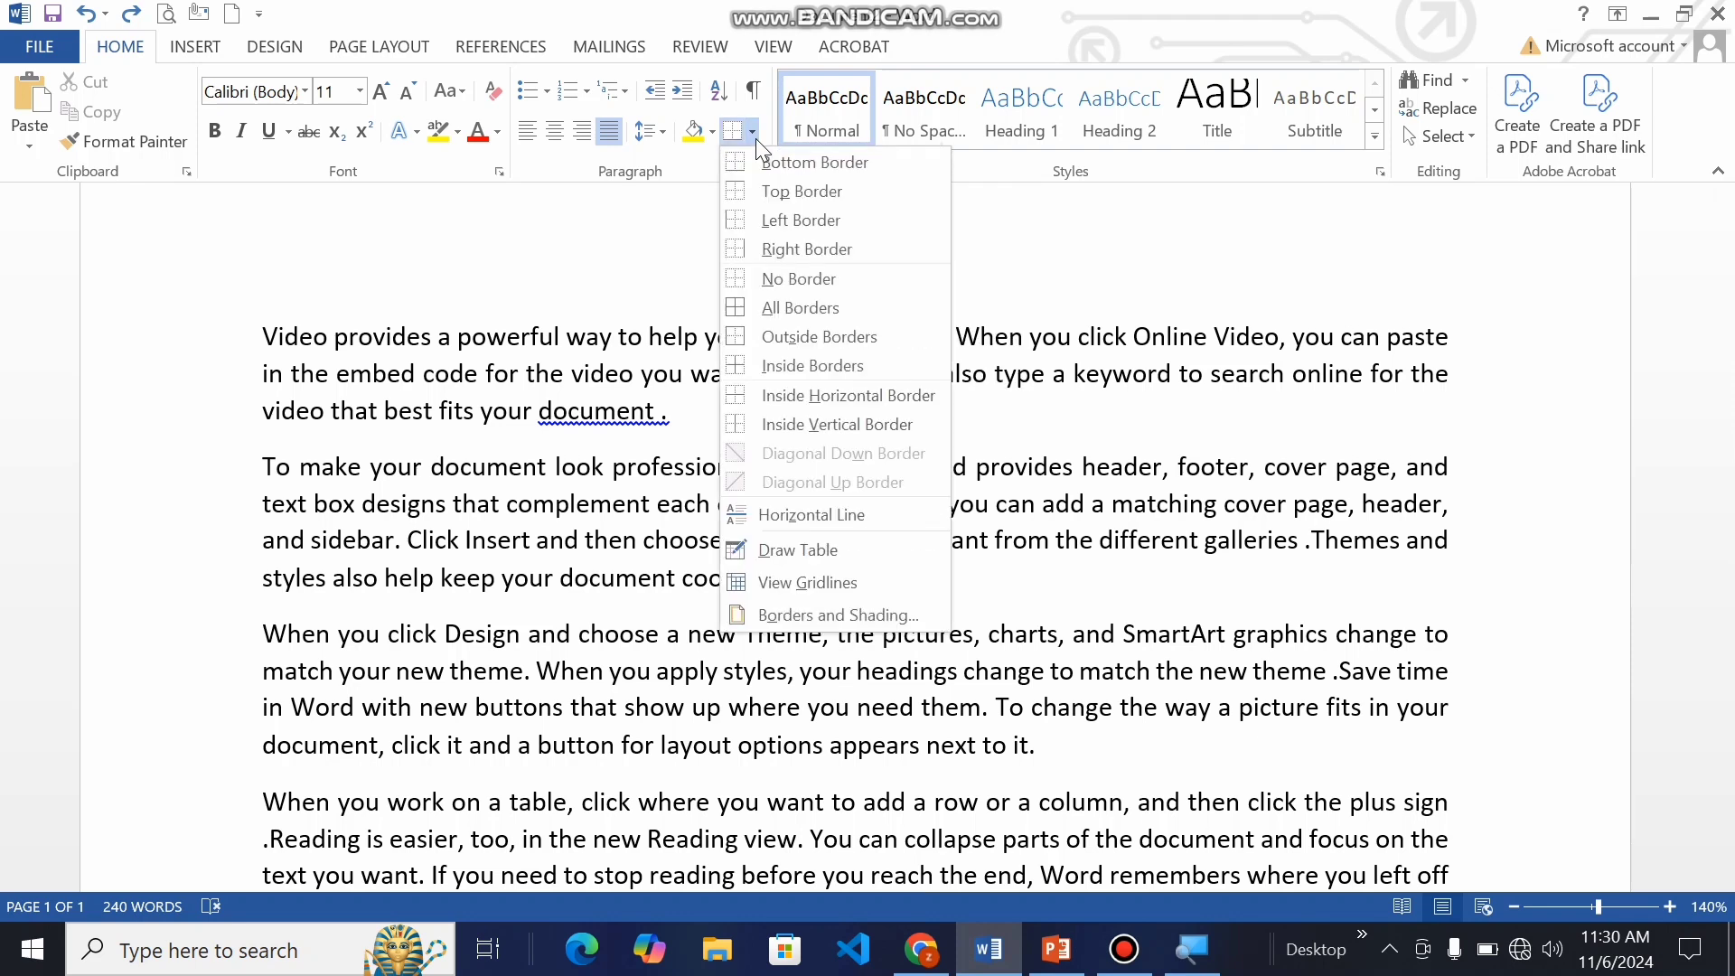
{"action": "left_click", "coordinate": [756, 139]}
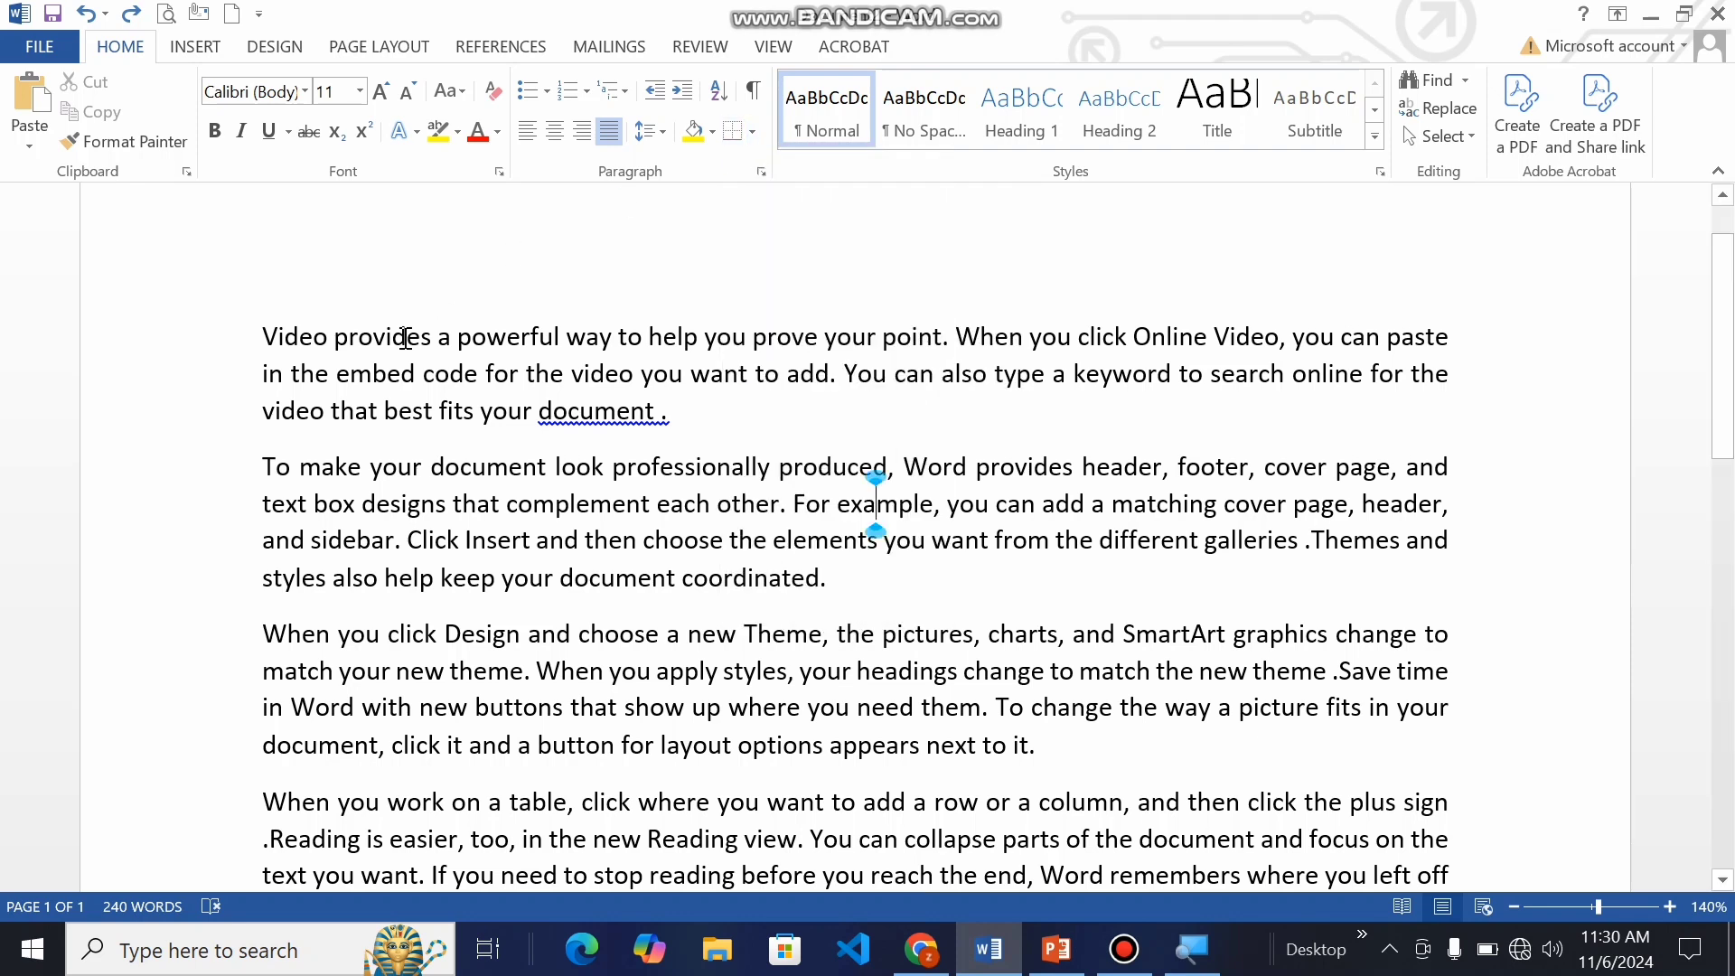
{"action": "left_click", "coordinate": [259, 340]}
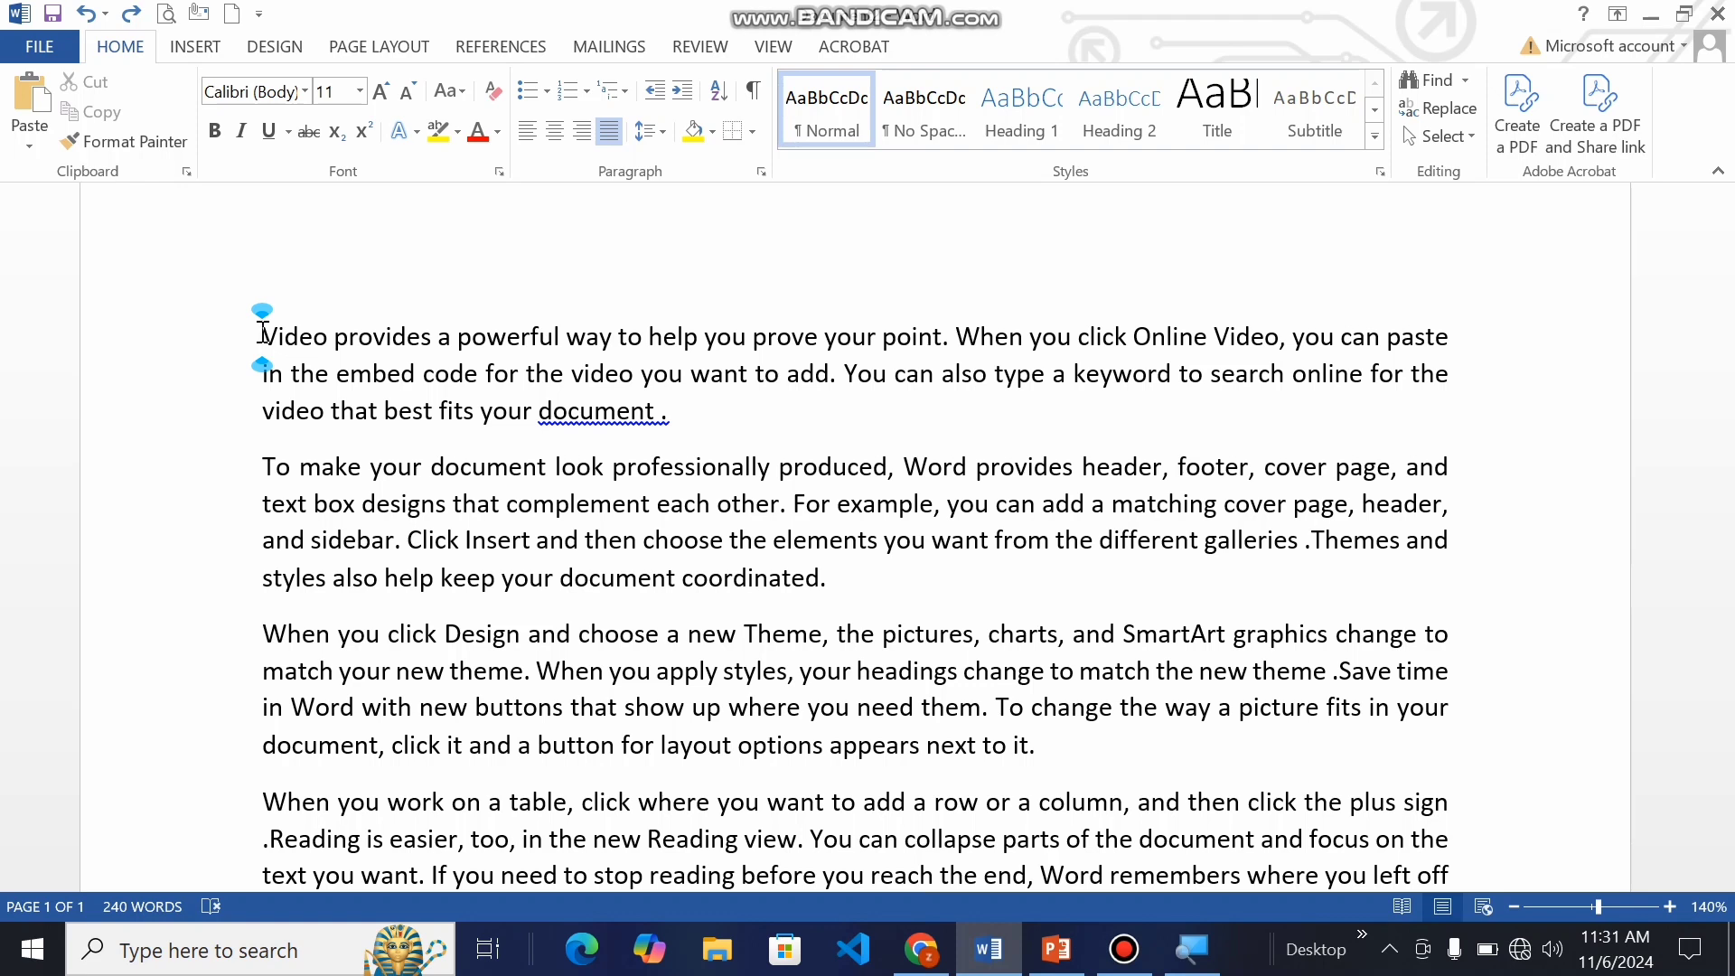
{"action": "left_click", "coordinate": [750, 129]}
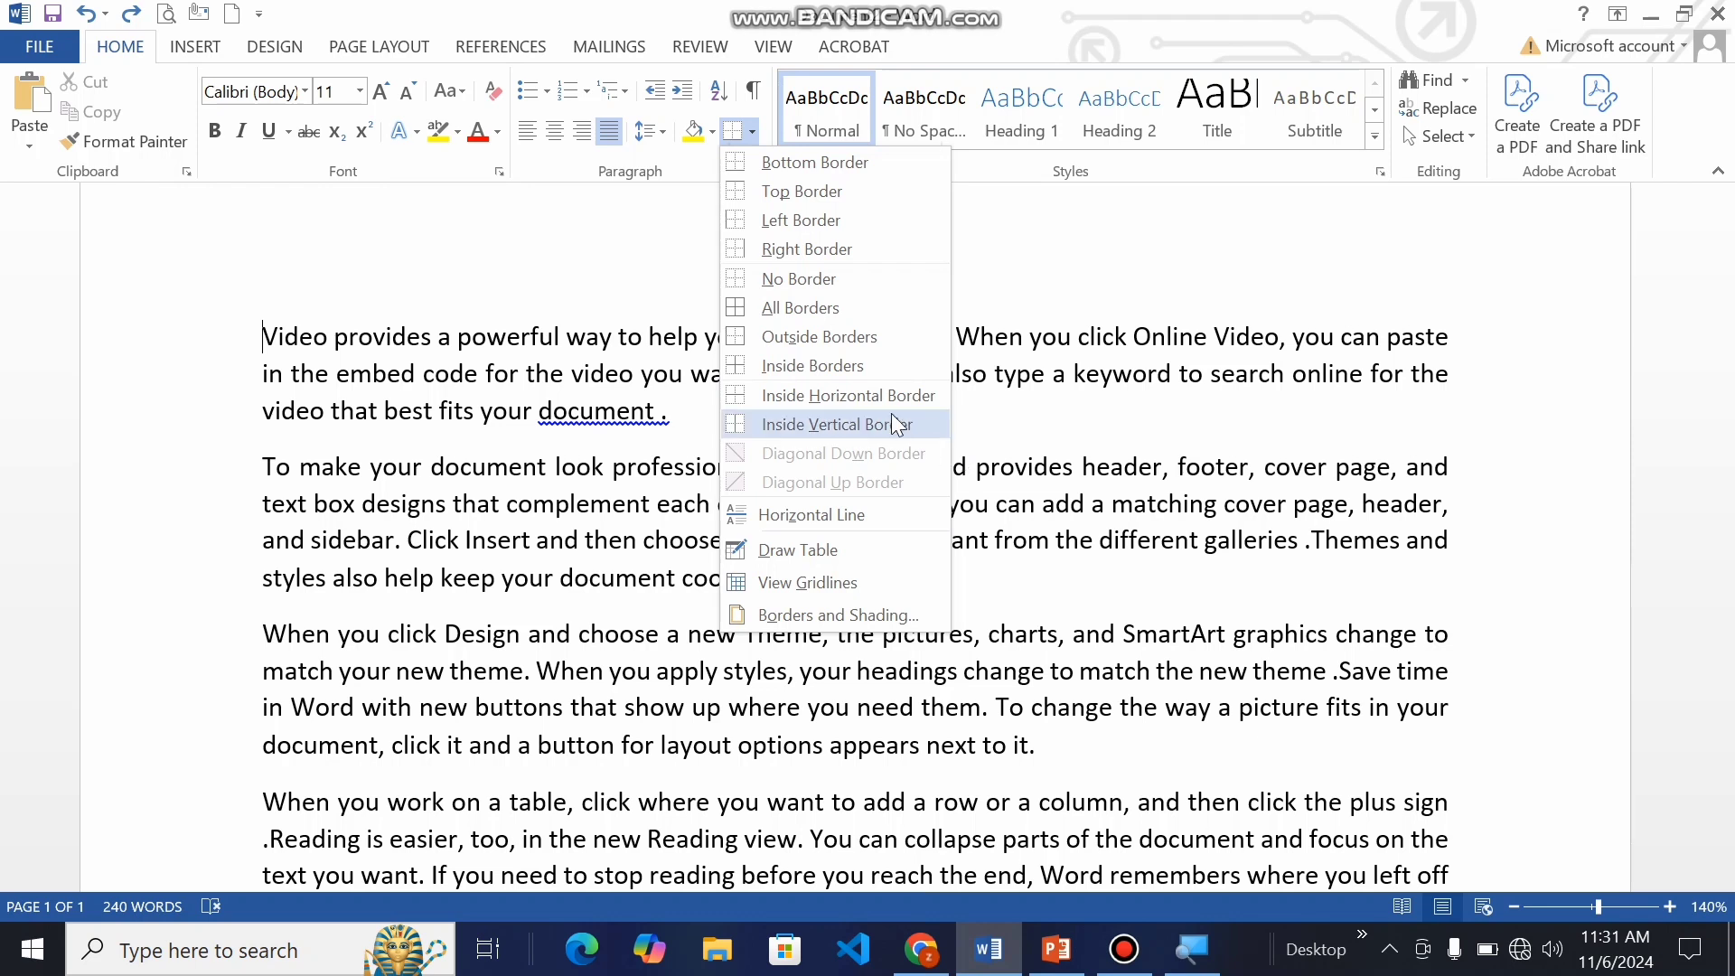
{"action": "left_click", "coordinate": [1036, 408]}
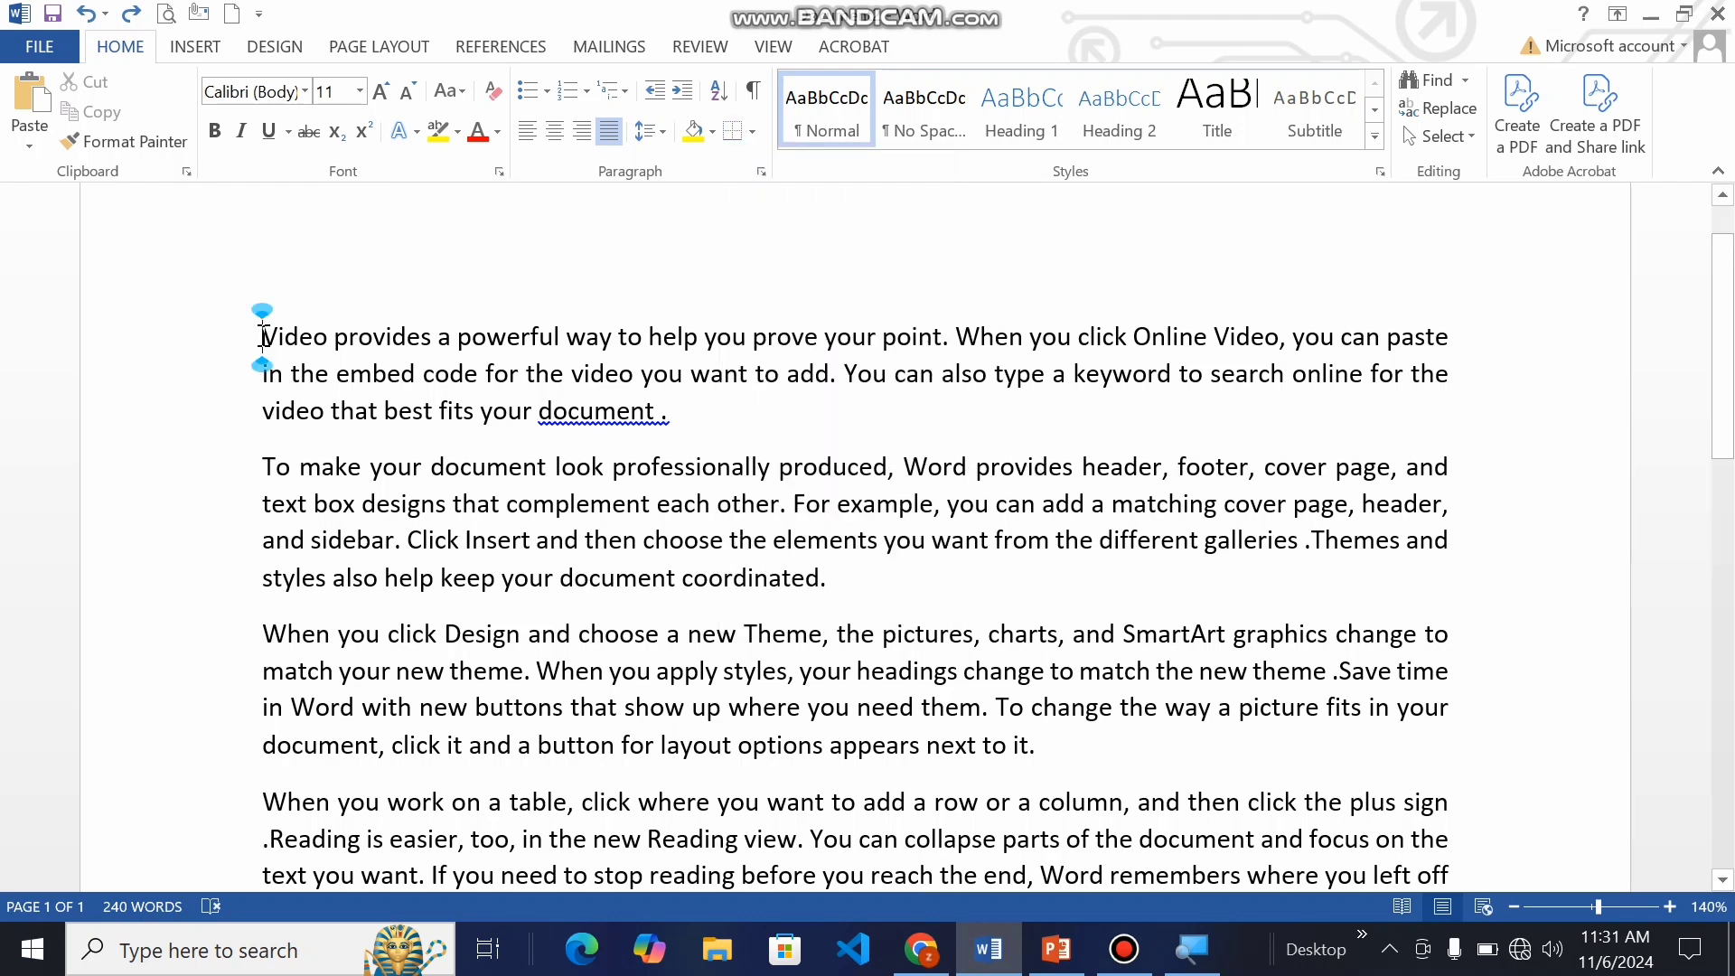
{"action": "left_click_drag", "start_coordinate": [261, 334], "coordinate": [827, 577]}
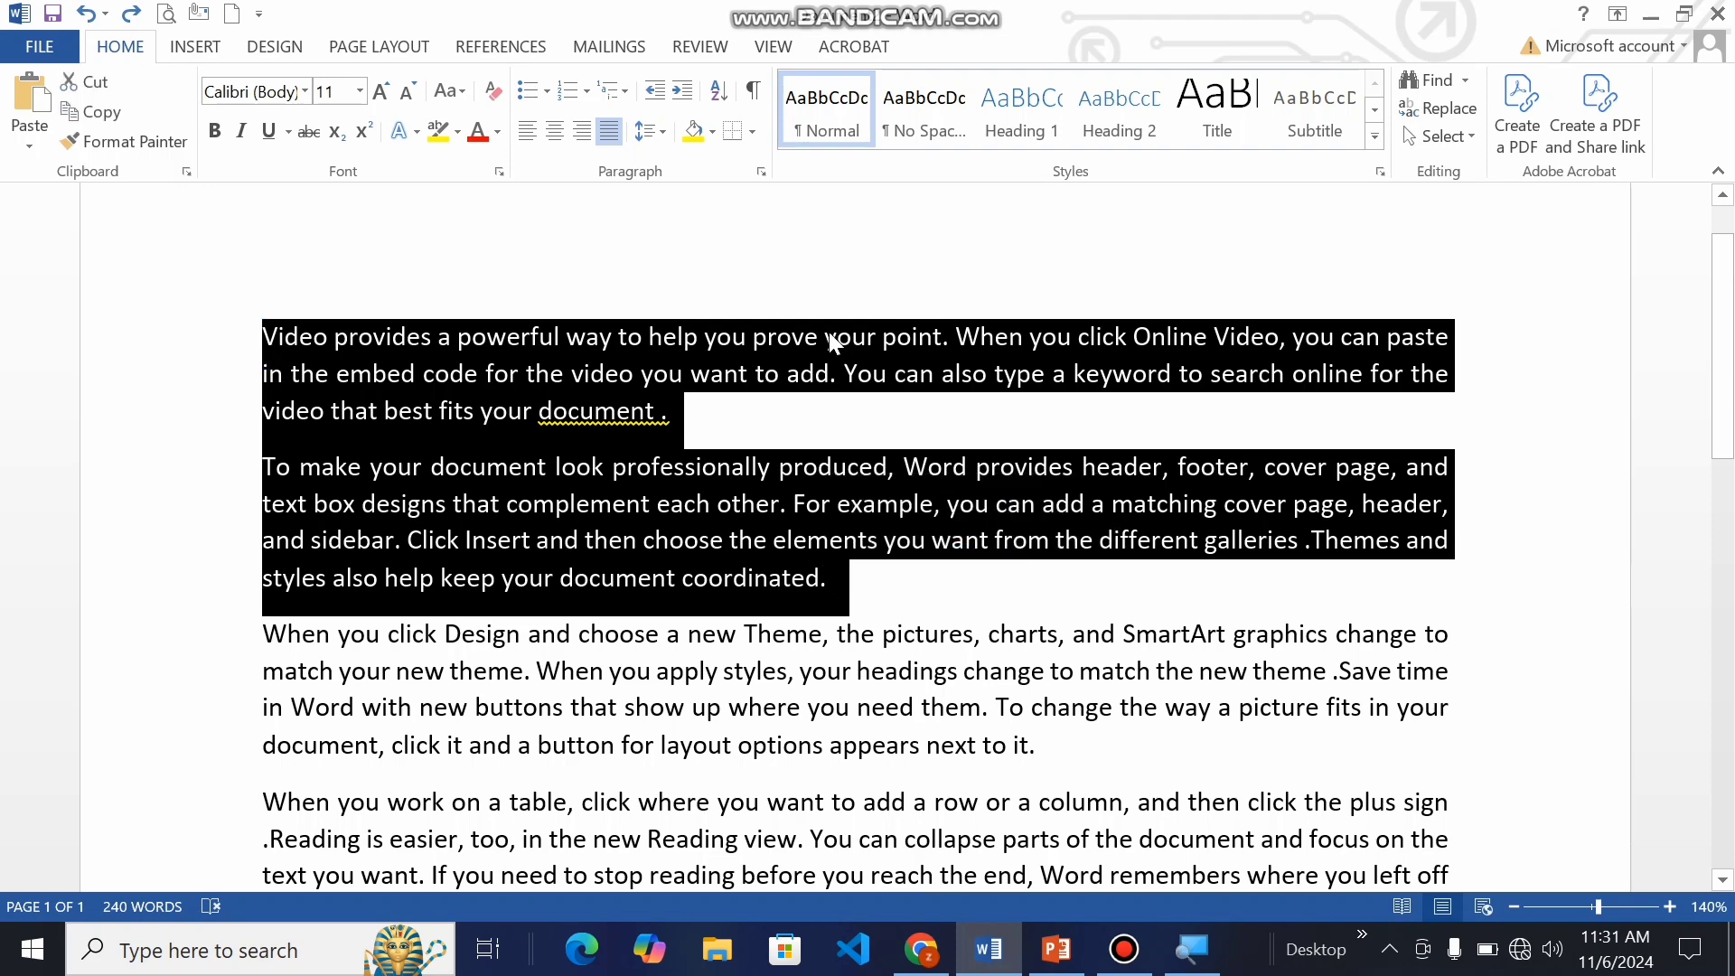
{"action": "left_click", "coordinate": [751, 131]}
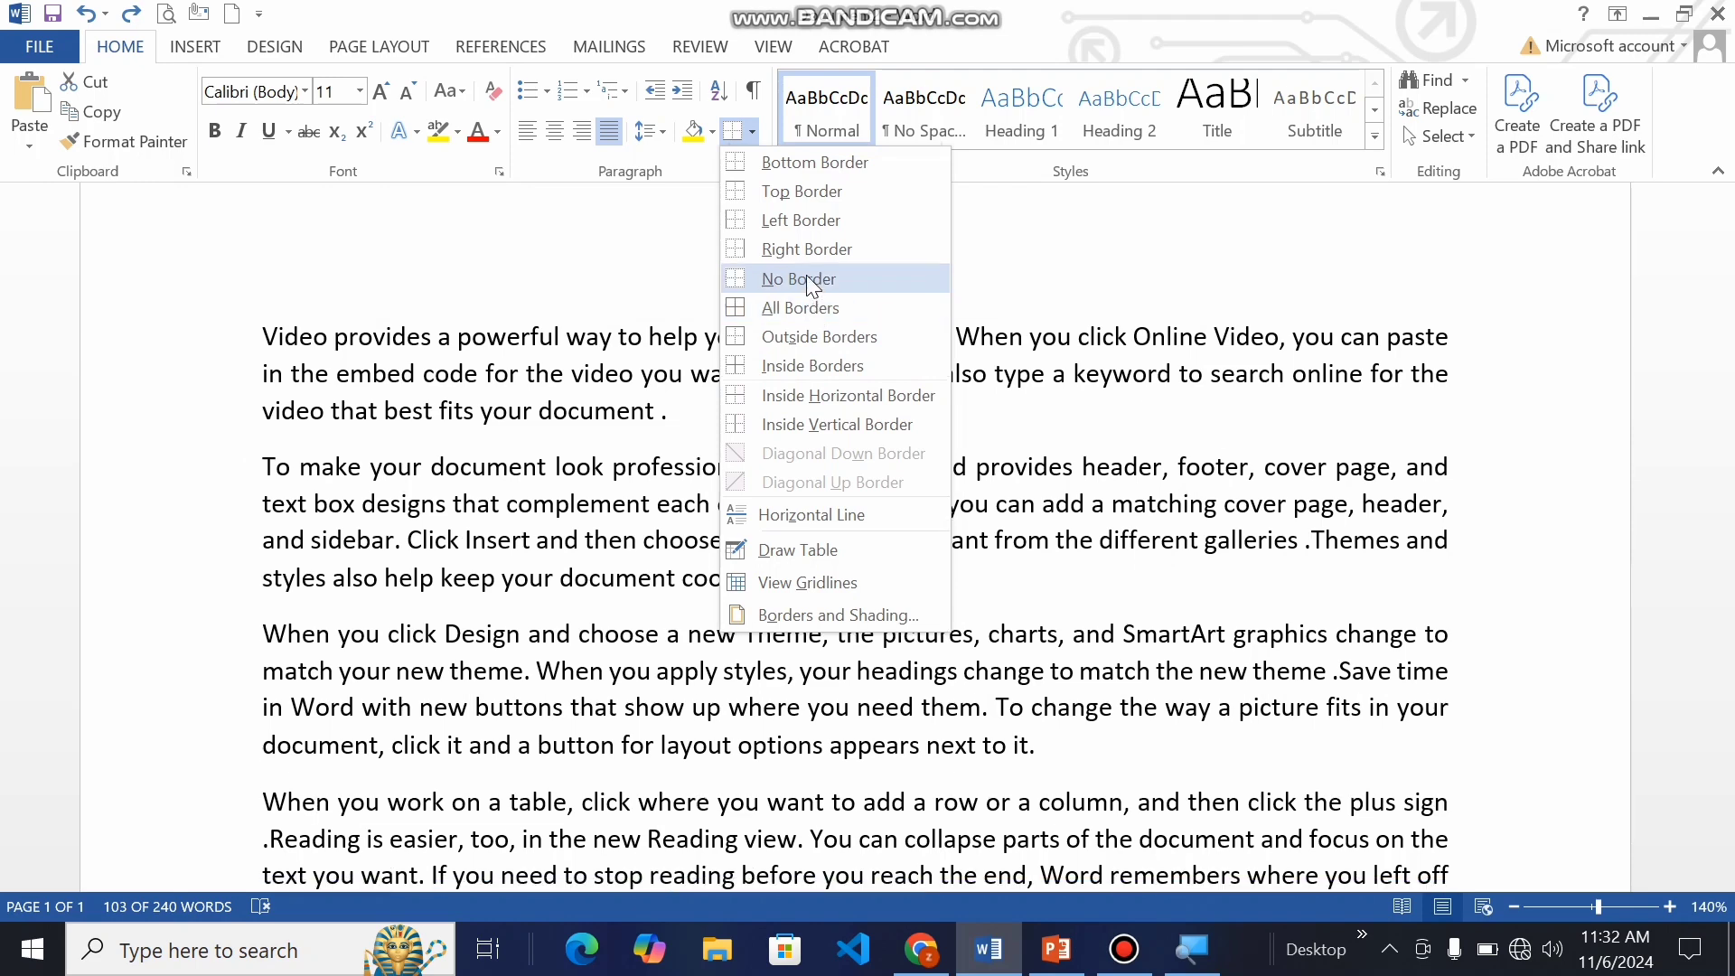
{"action": "left_click", "coordinate": [813, 189]}
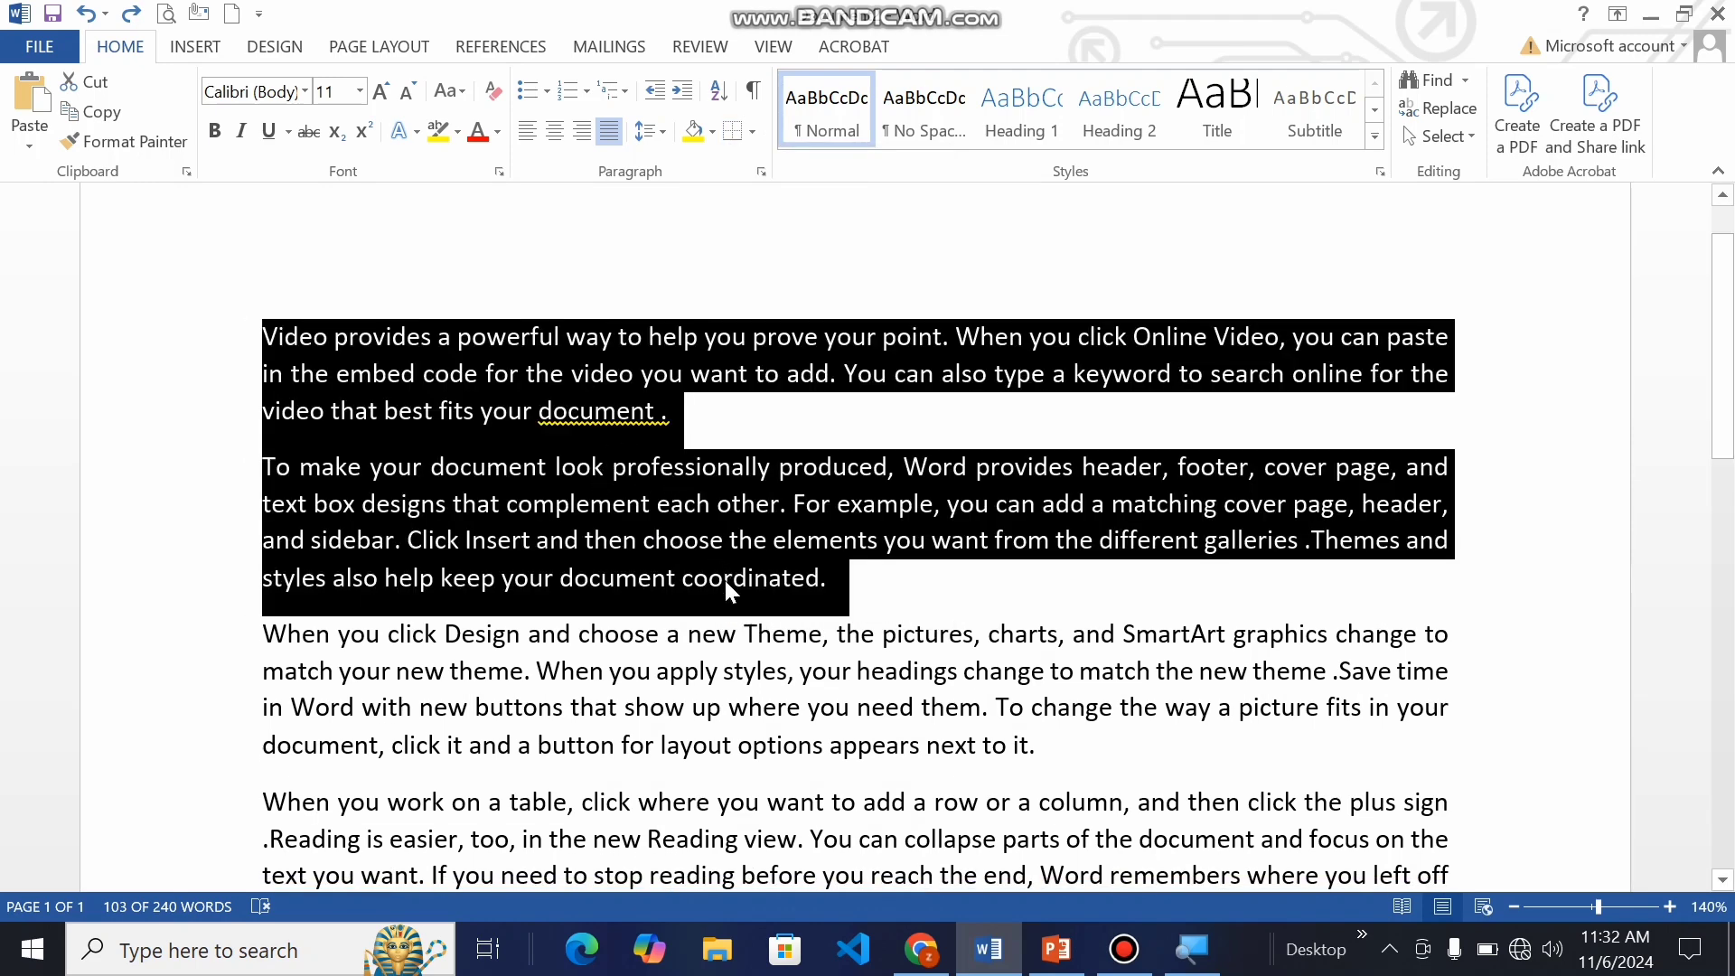
{"action": "left_click", "coordinate": [763, 745]}
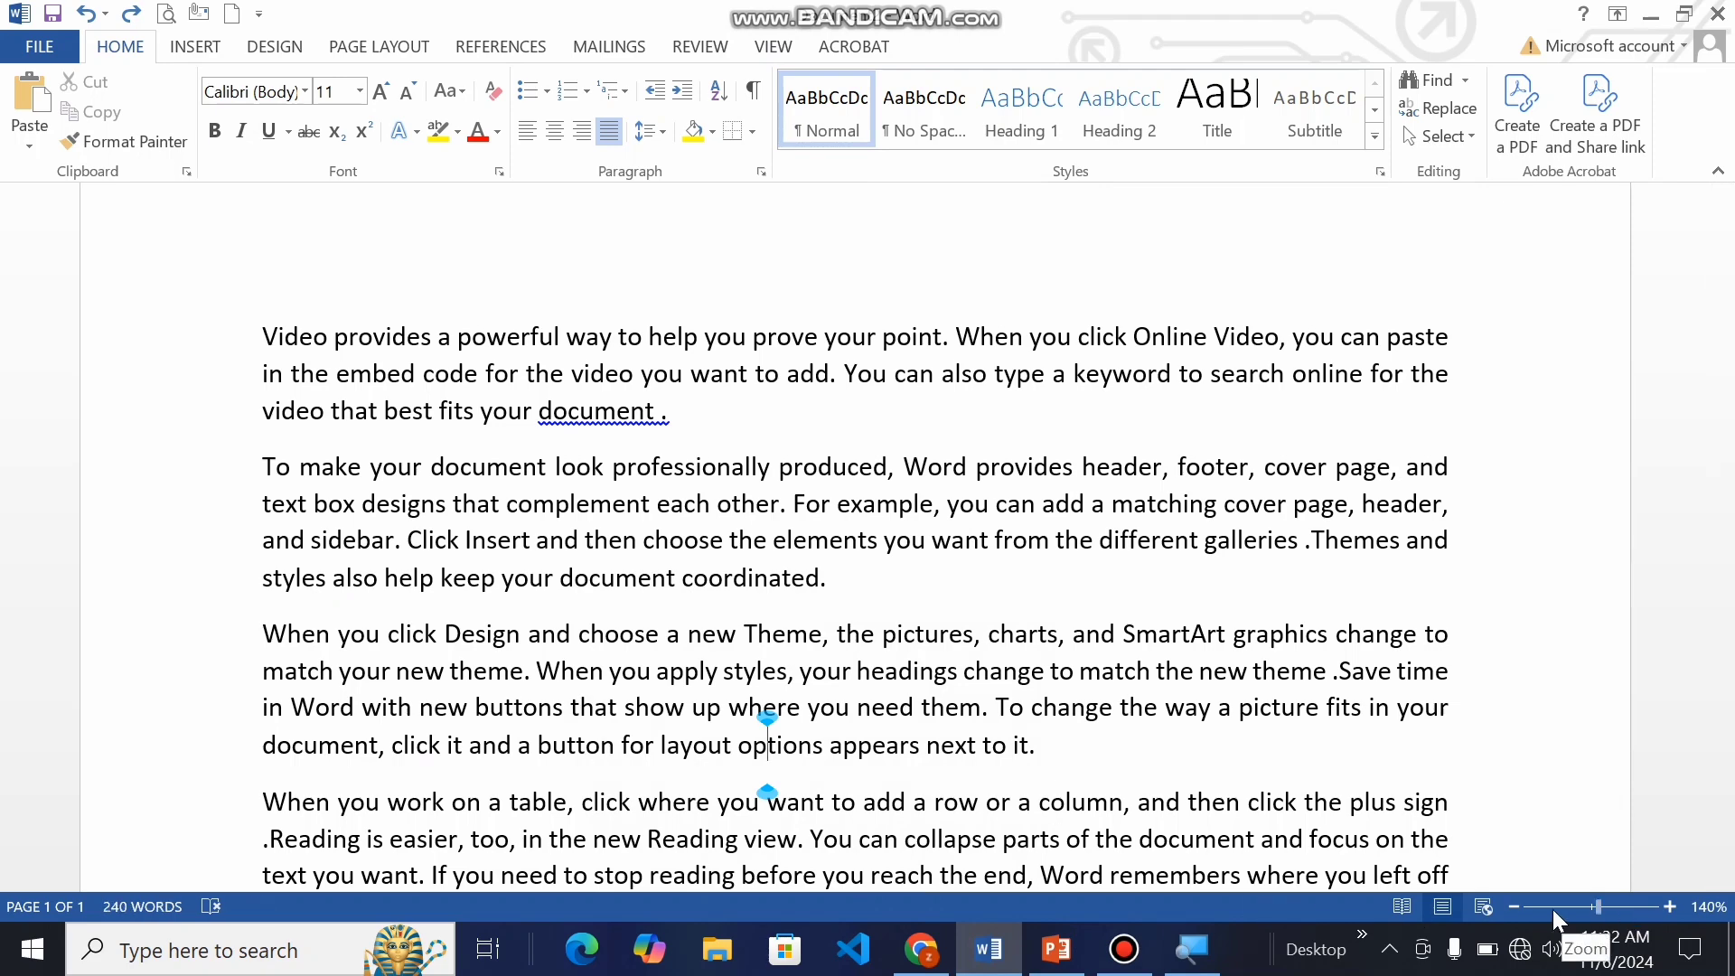
Step: Apply All Borders to the whole document text and delete the empty bordered paragraph after the last one
{"action": "left_click", "coordinate": [1514, 907]}
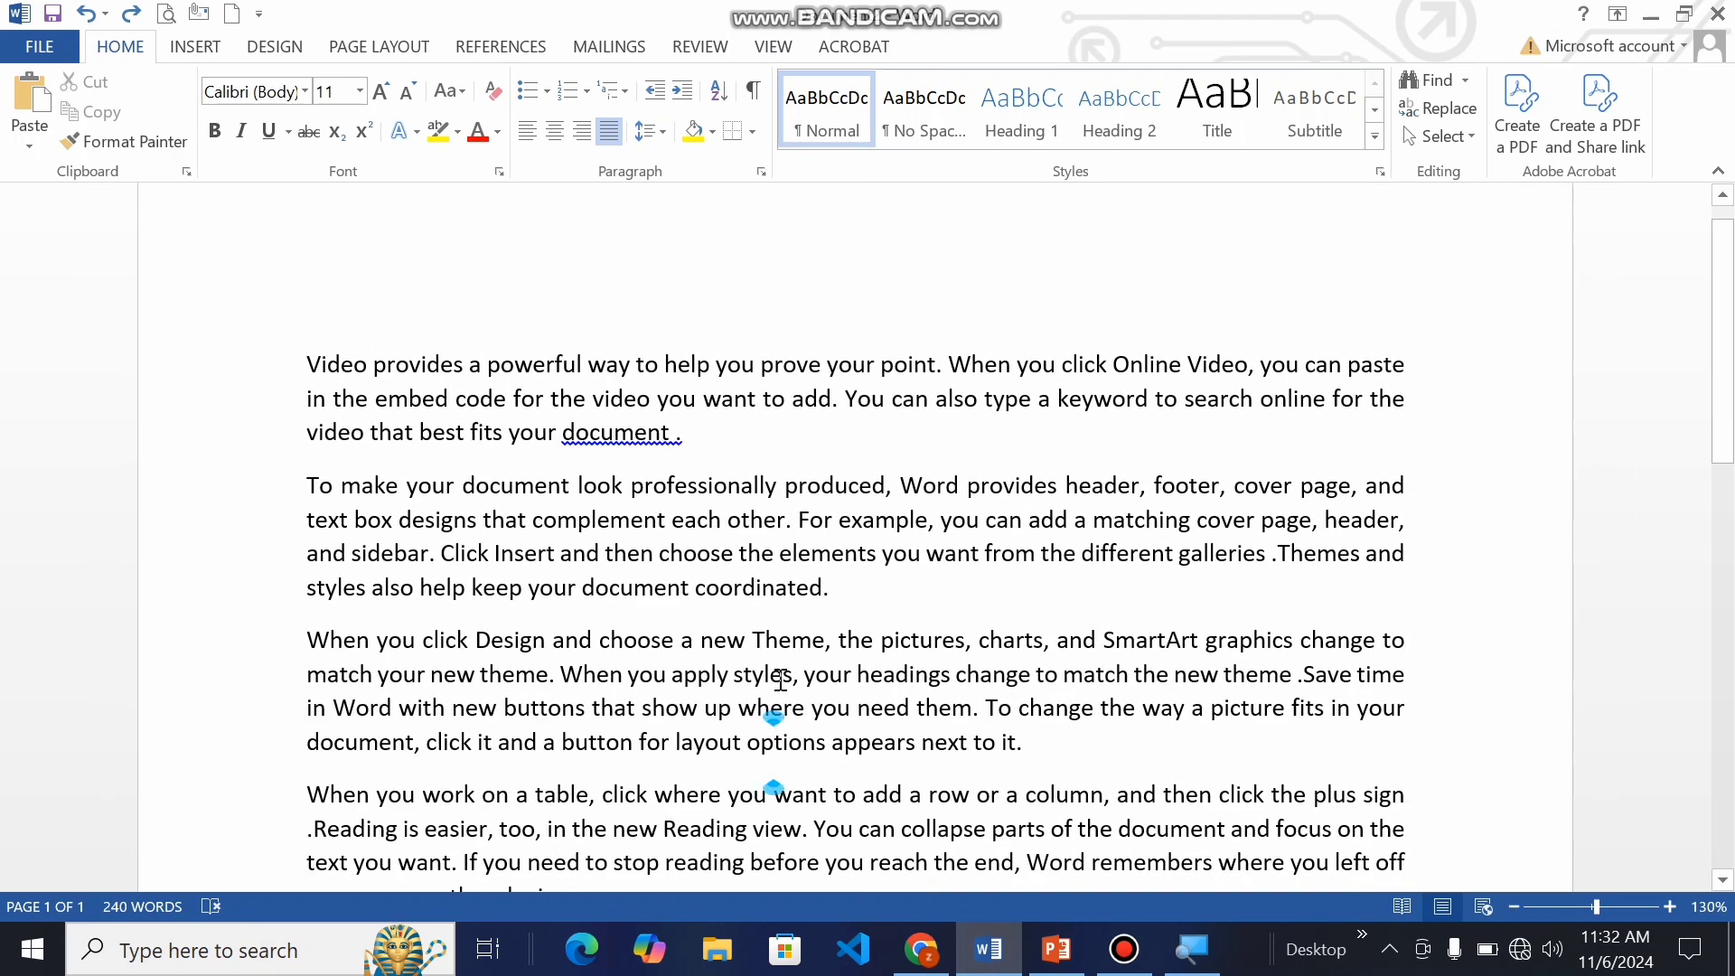
{"action": "scroll", "coordinate": [780, 678], "scroll_direction": "up", "scroll_amount": 1}
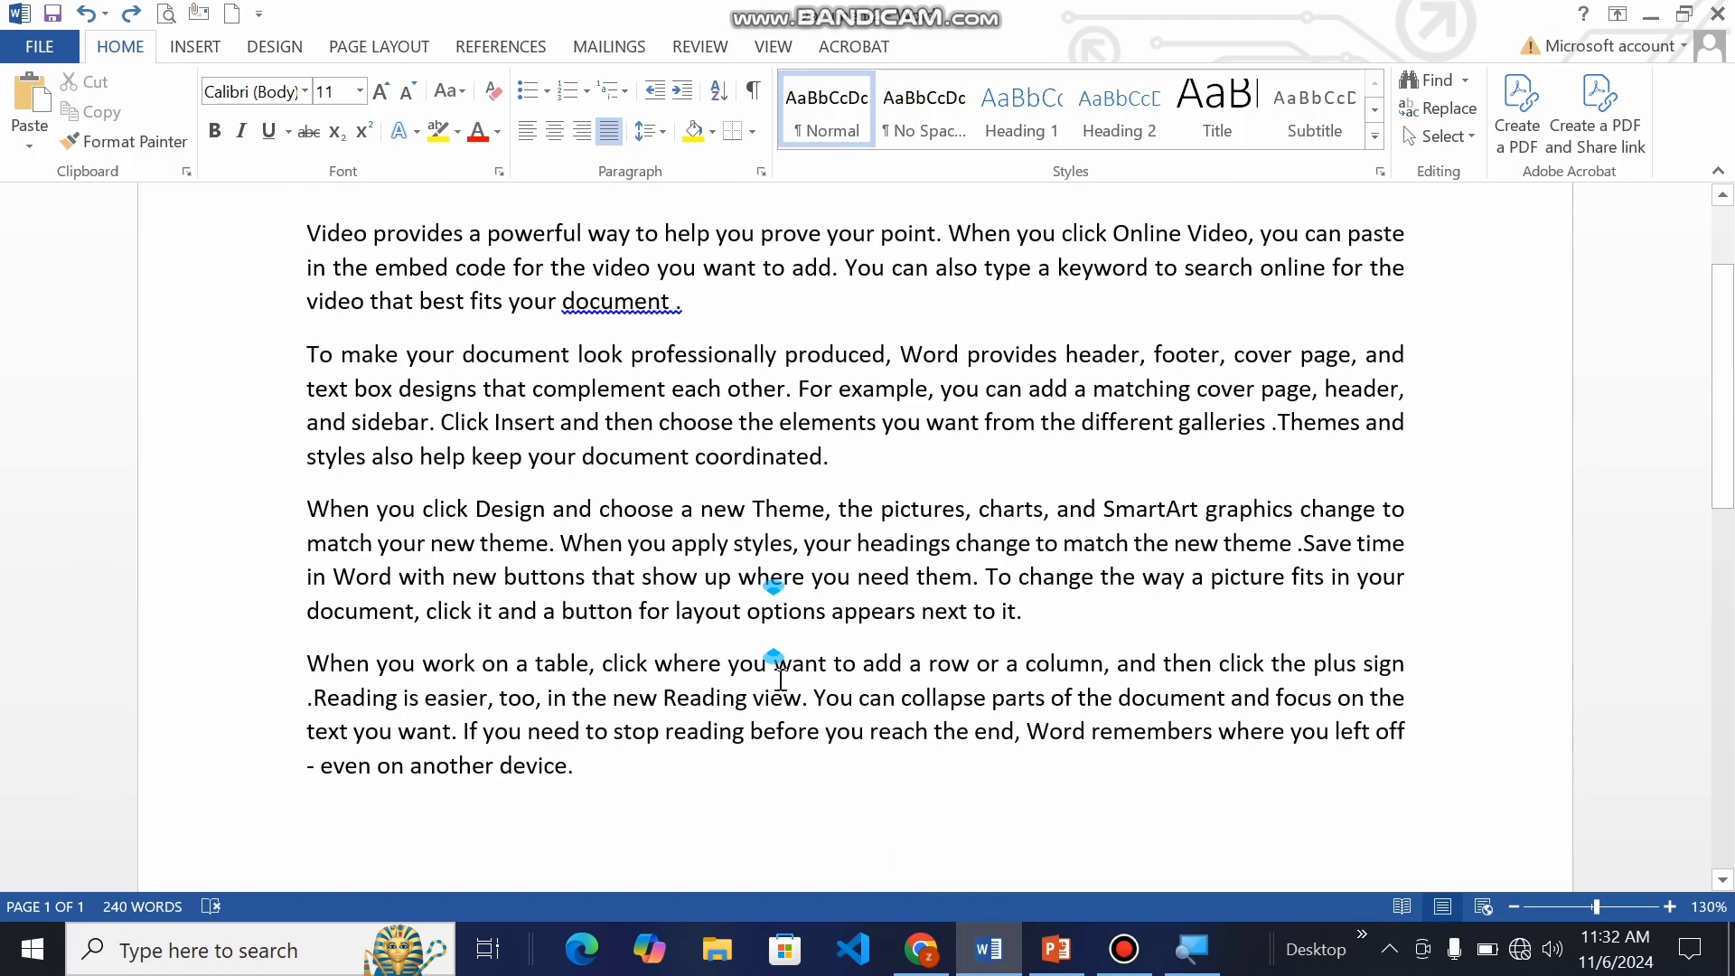
{"action": "key", "text": "ctrl+a"}
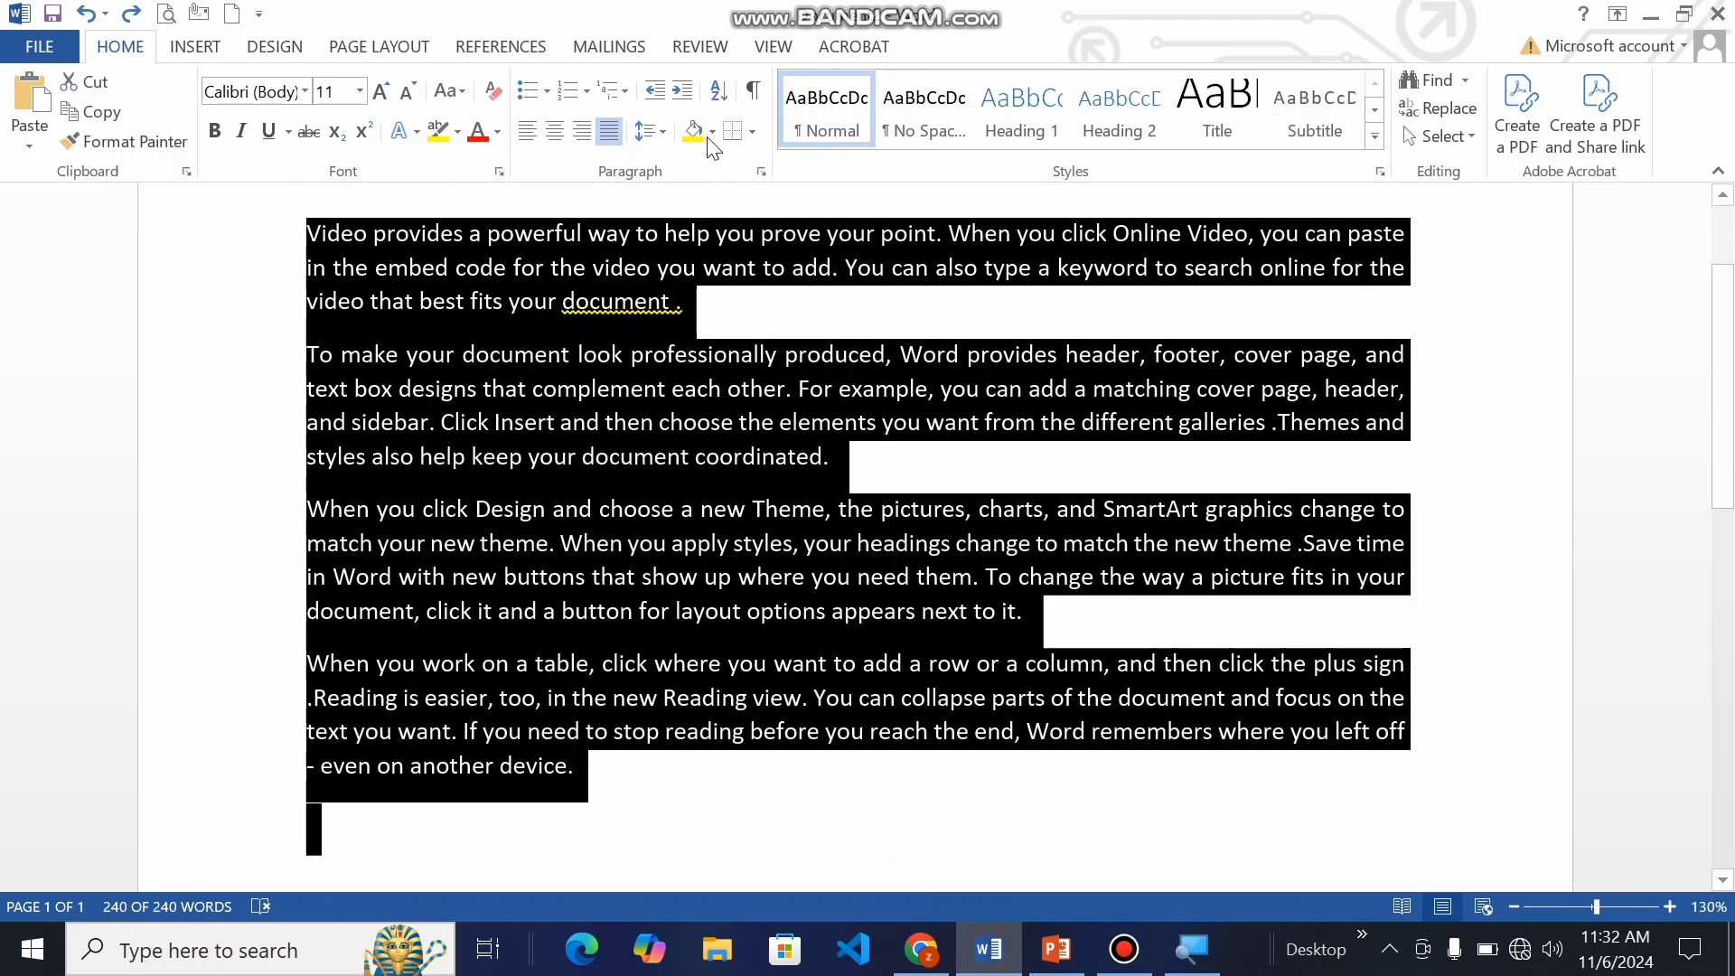
{"action": "left_click", "coordinate": [751, 133]}
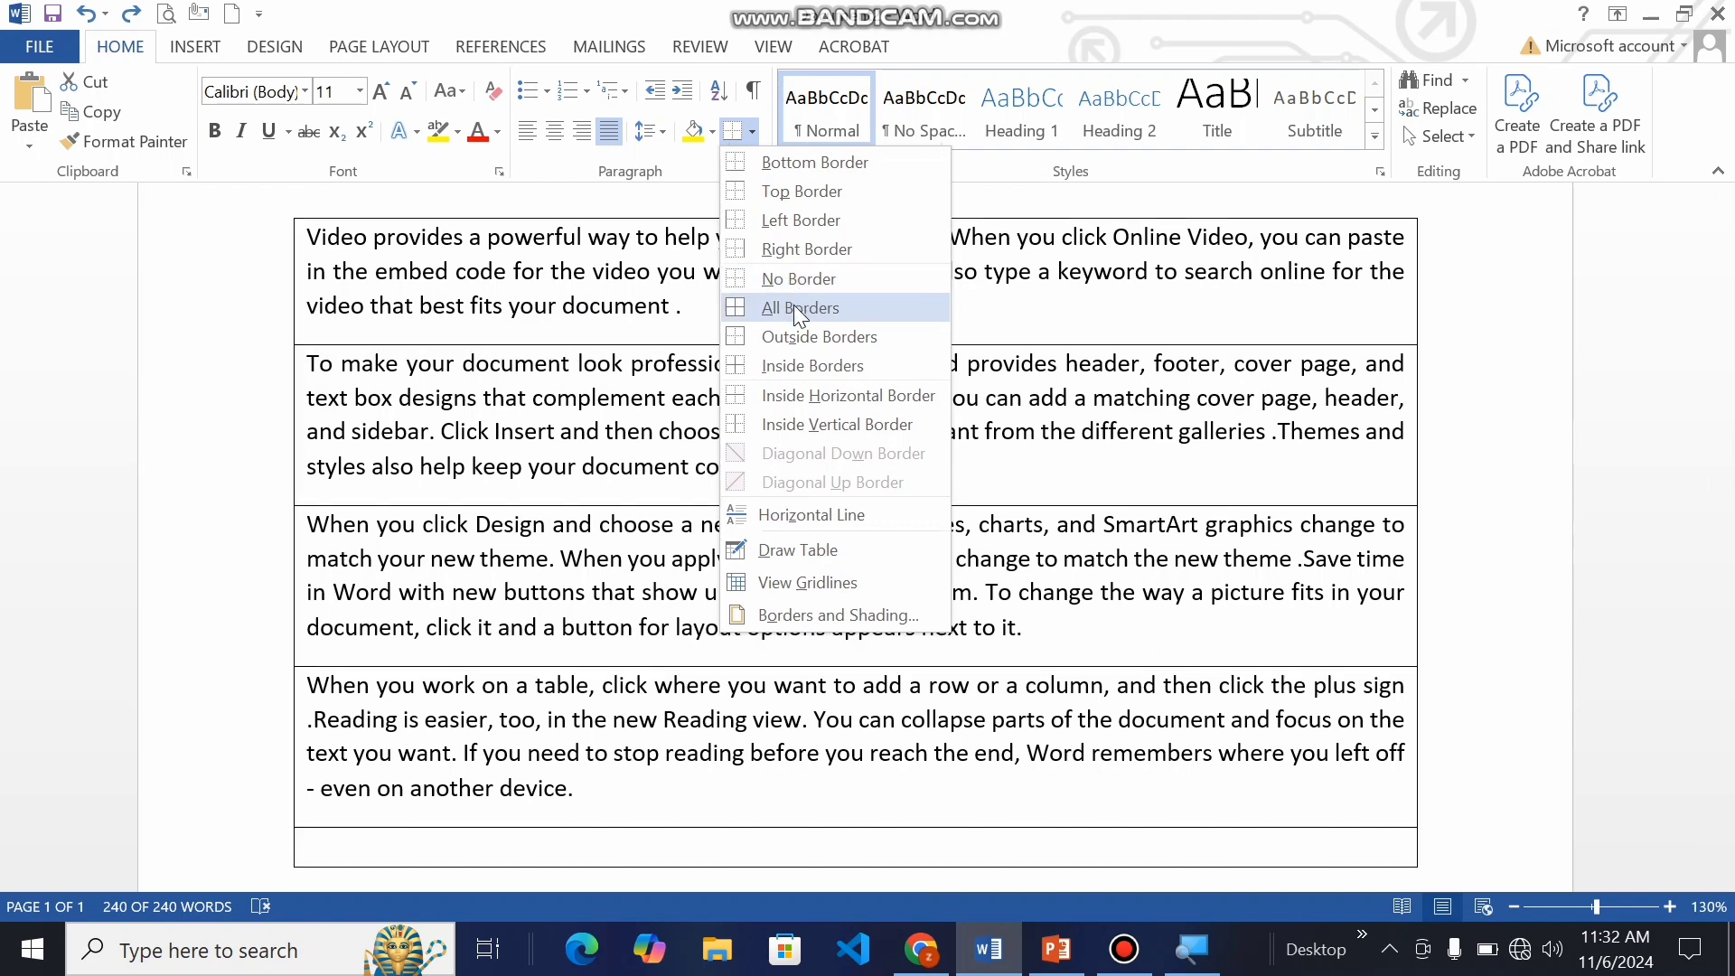
{"action": "left_click", "coordinate": [795, 307]}
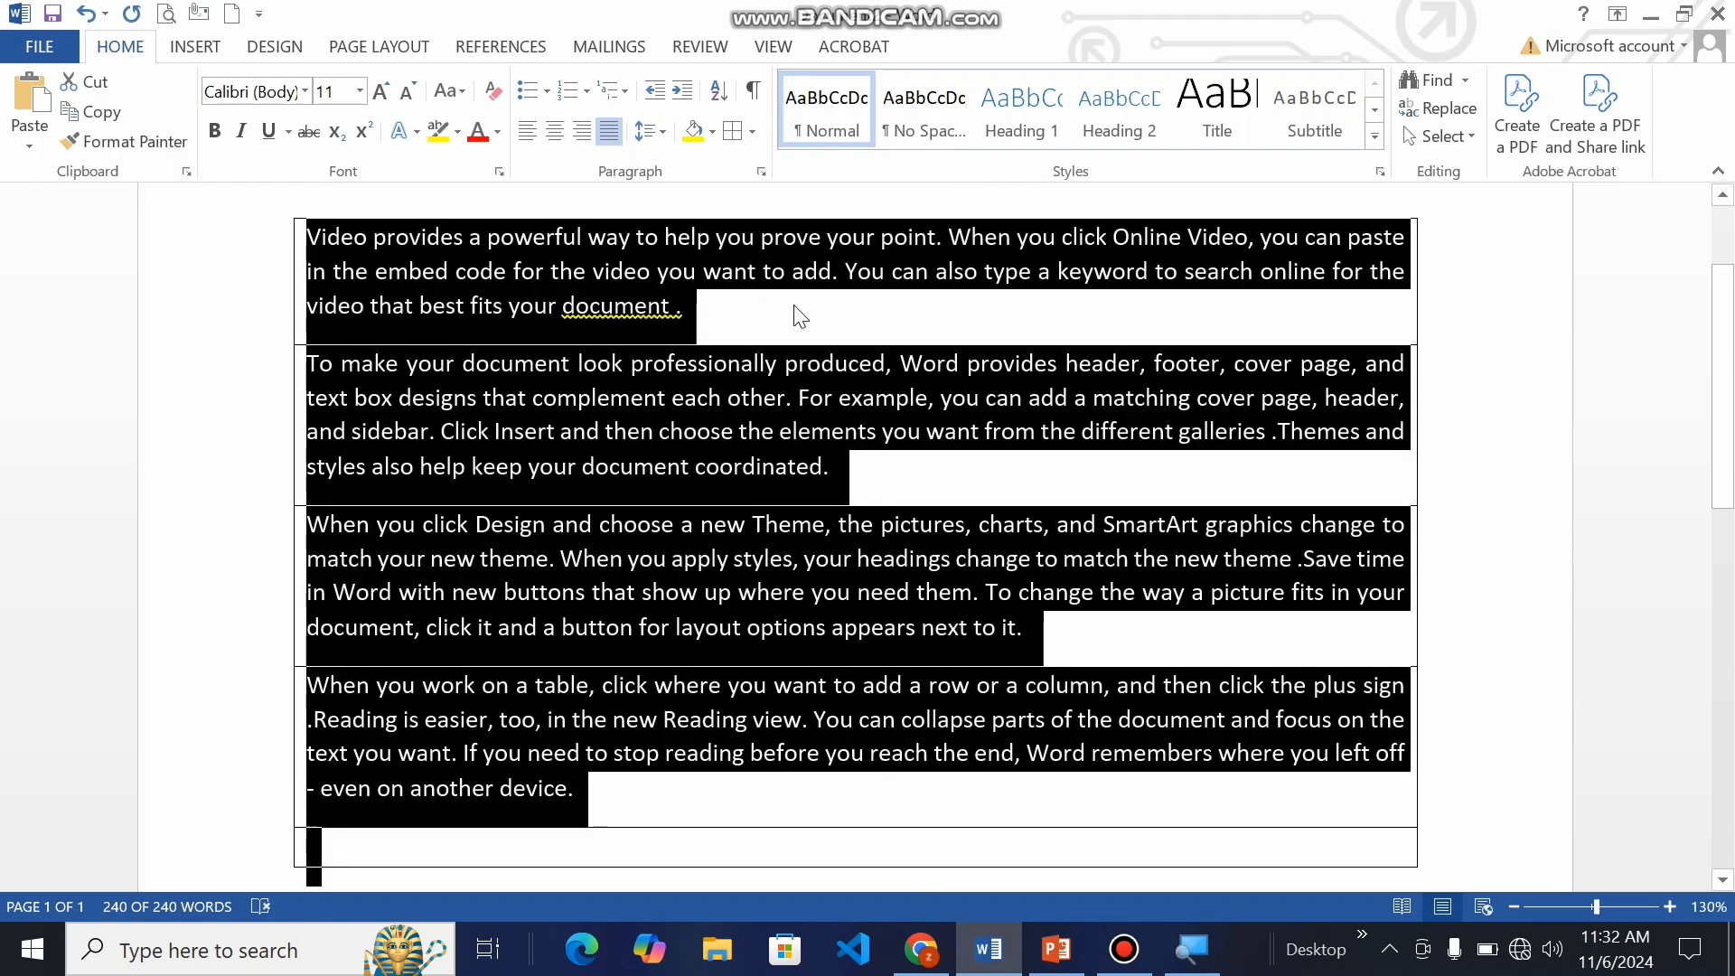
{"action": "left_click", "coordinate": [587, 797]}
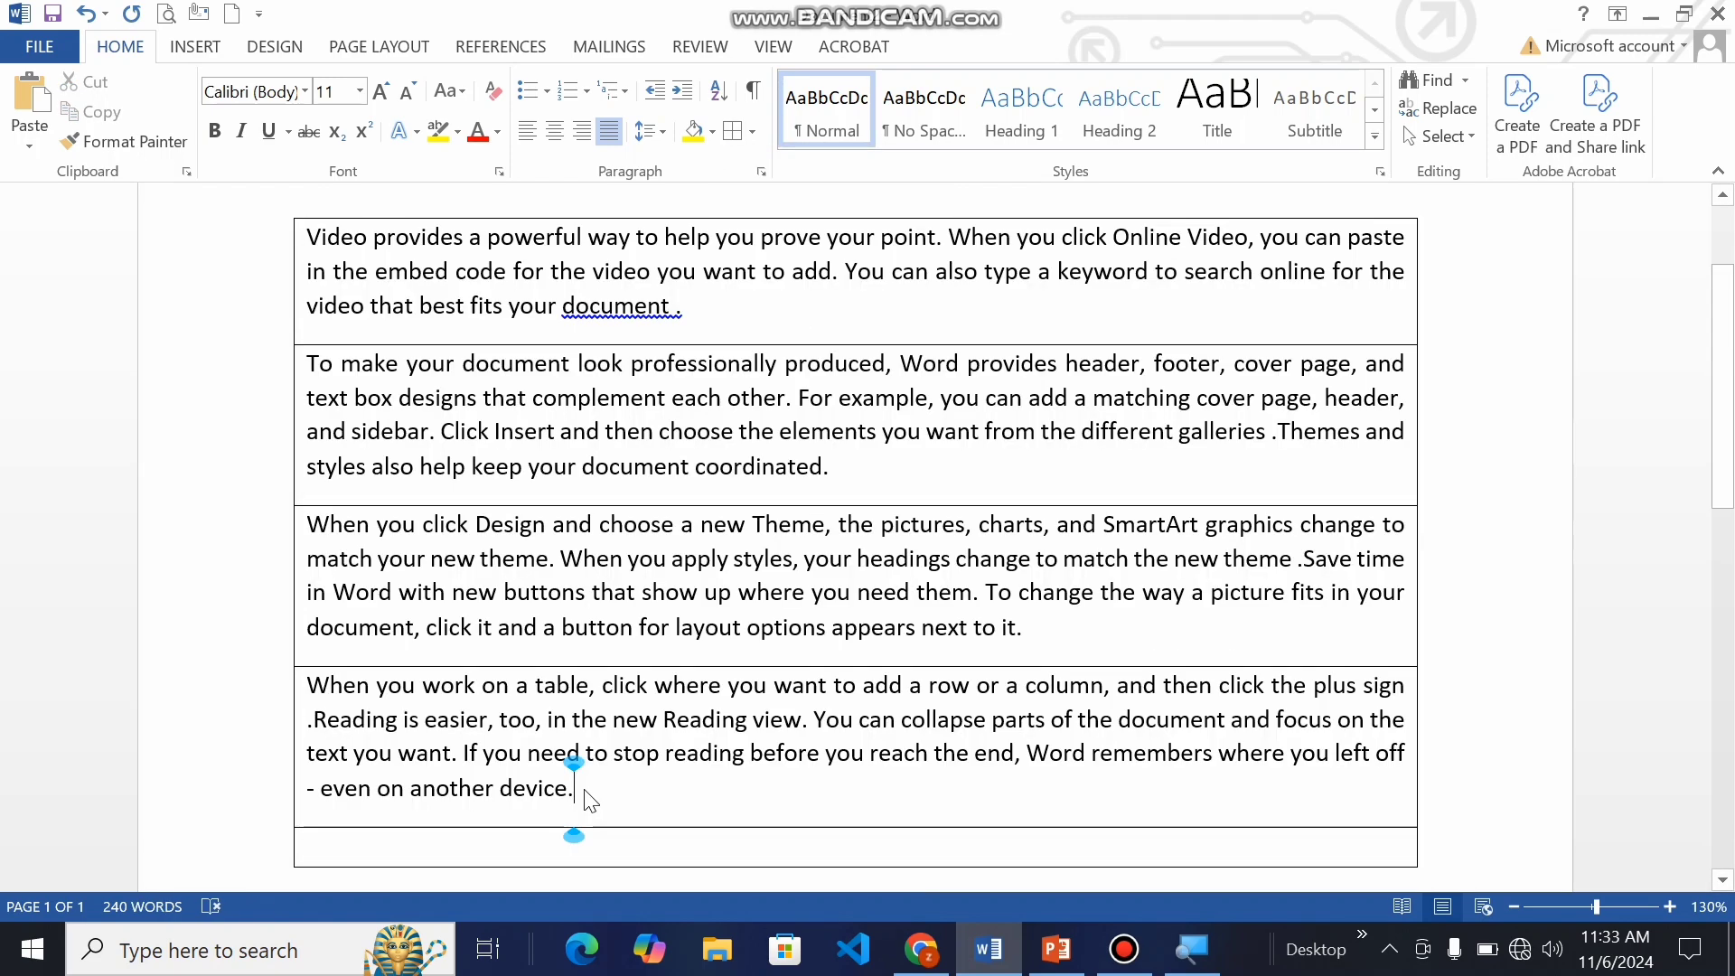
{"action": "key", "text": "Delete"}
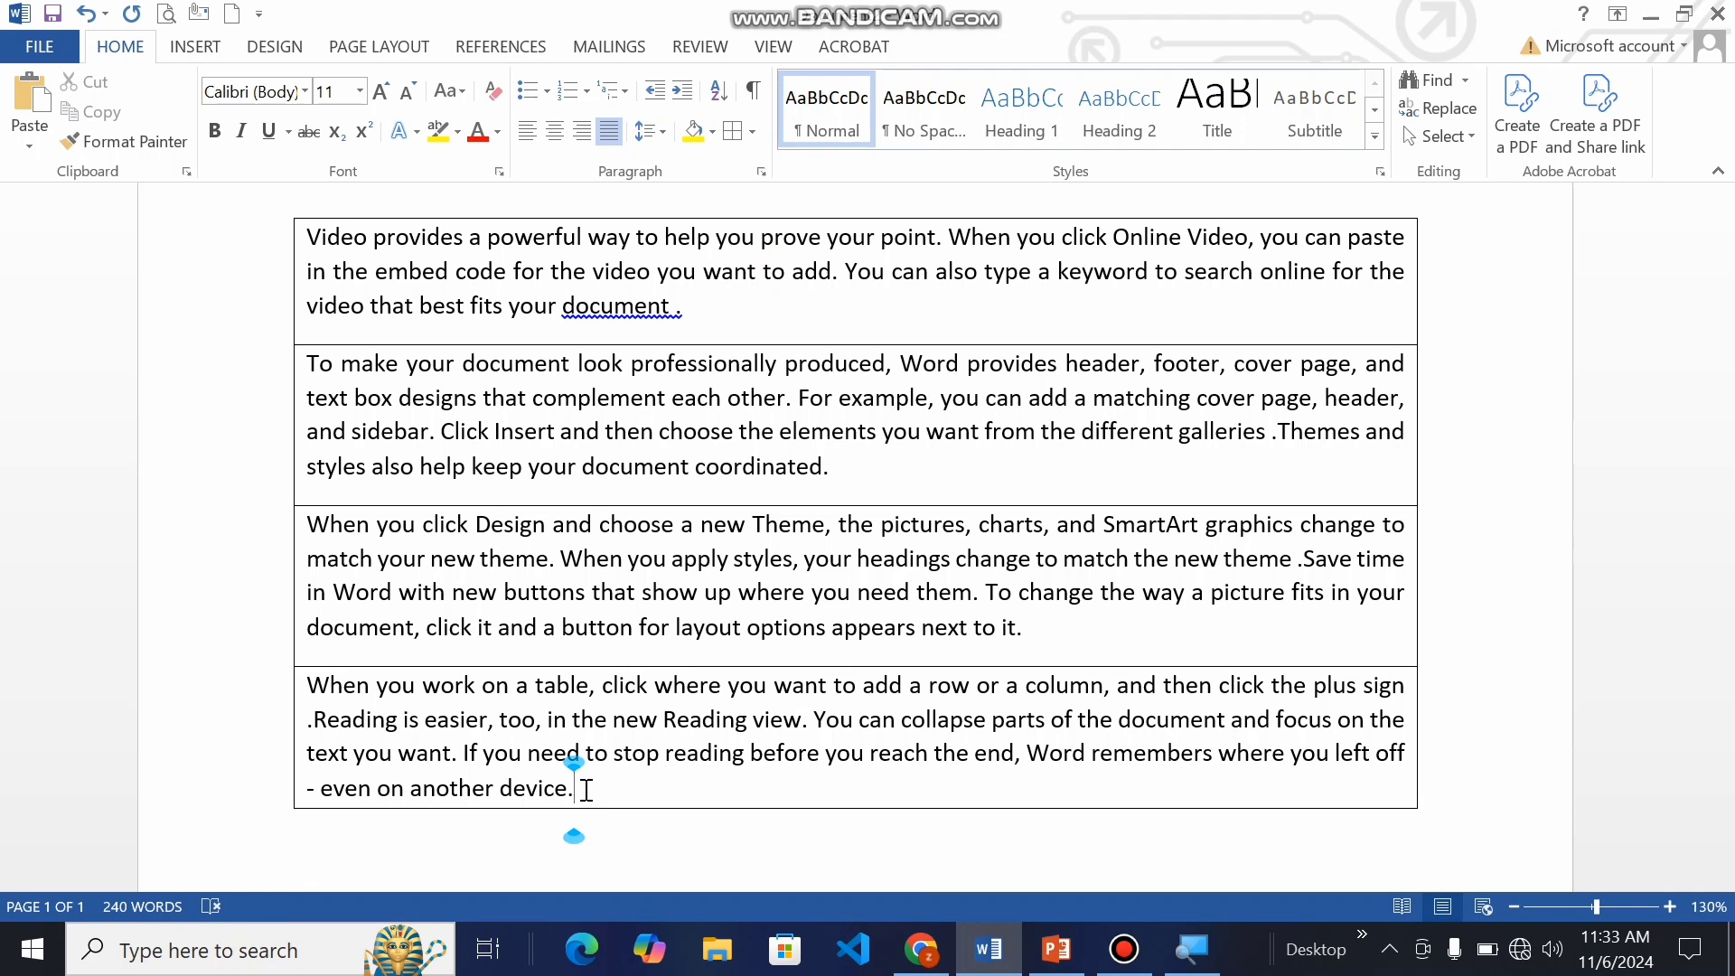
Step: Turn on View Gridlines for the document
{"action": "left_click", "coordinate": [752, 132]}
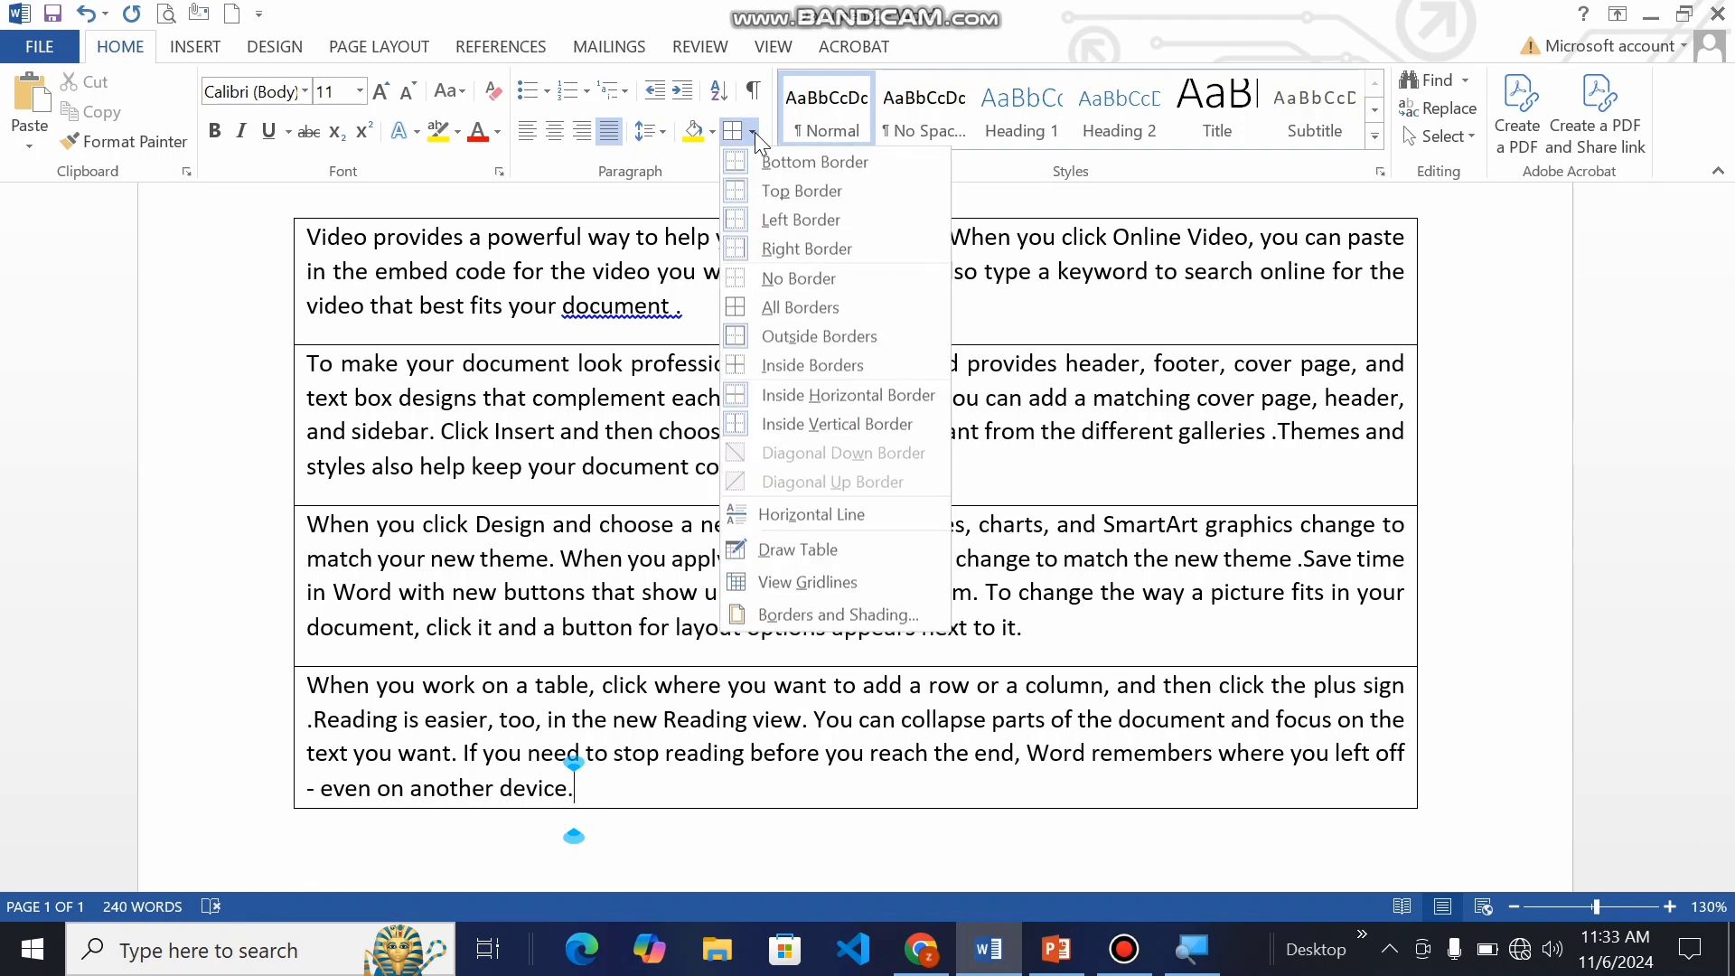
{"action": "left_click", "coordinate": [824, 579]}
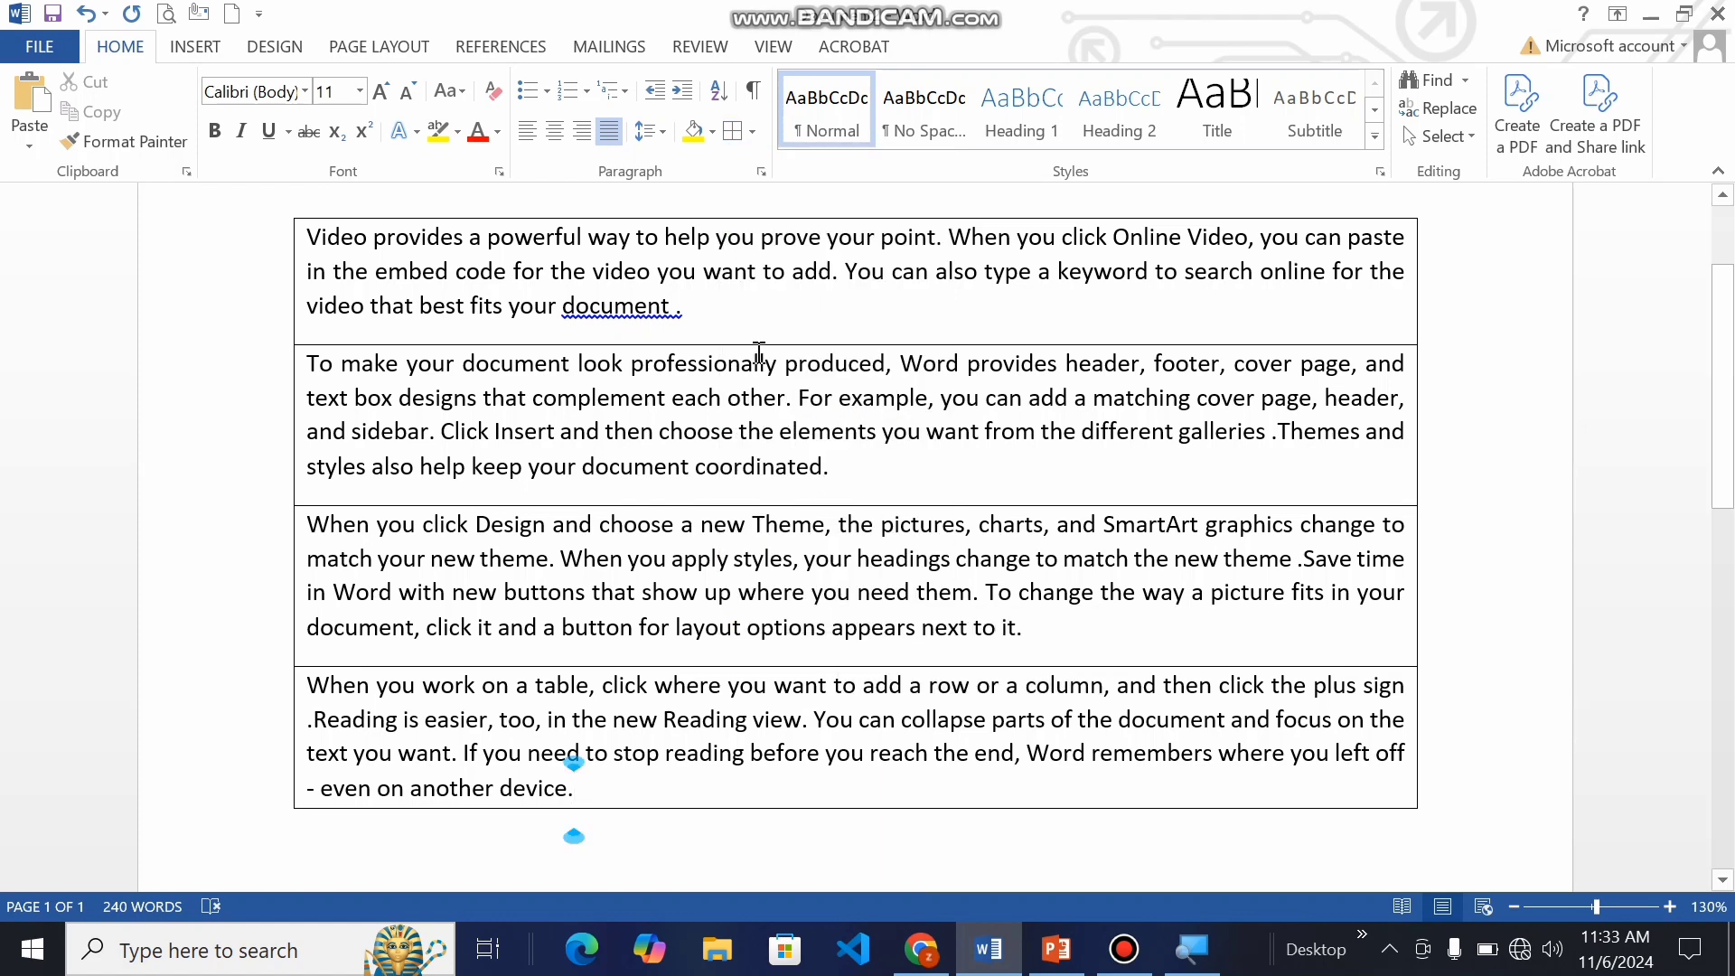
Step: Insert a horizontal line inside the word "professionally" in the second paragraph, select the line and undo its insertion
{"action": "left_click", "coordinate": [729, 336]}
{"action": "left_click", "coordinate": [751, 134]}
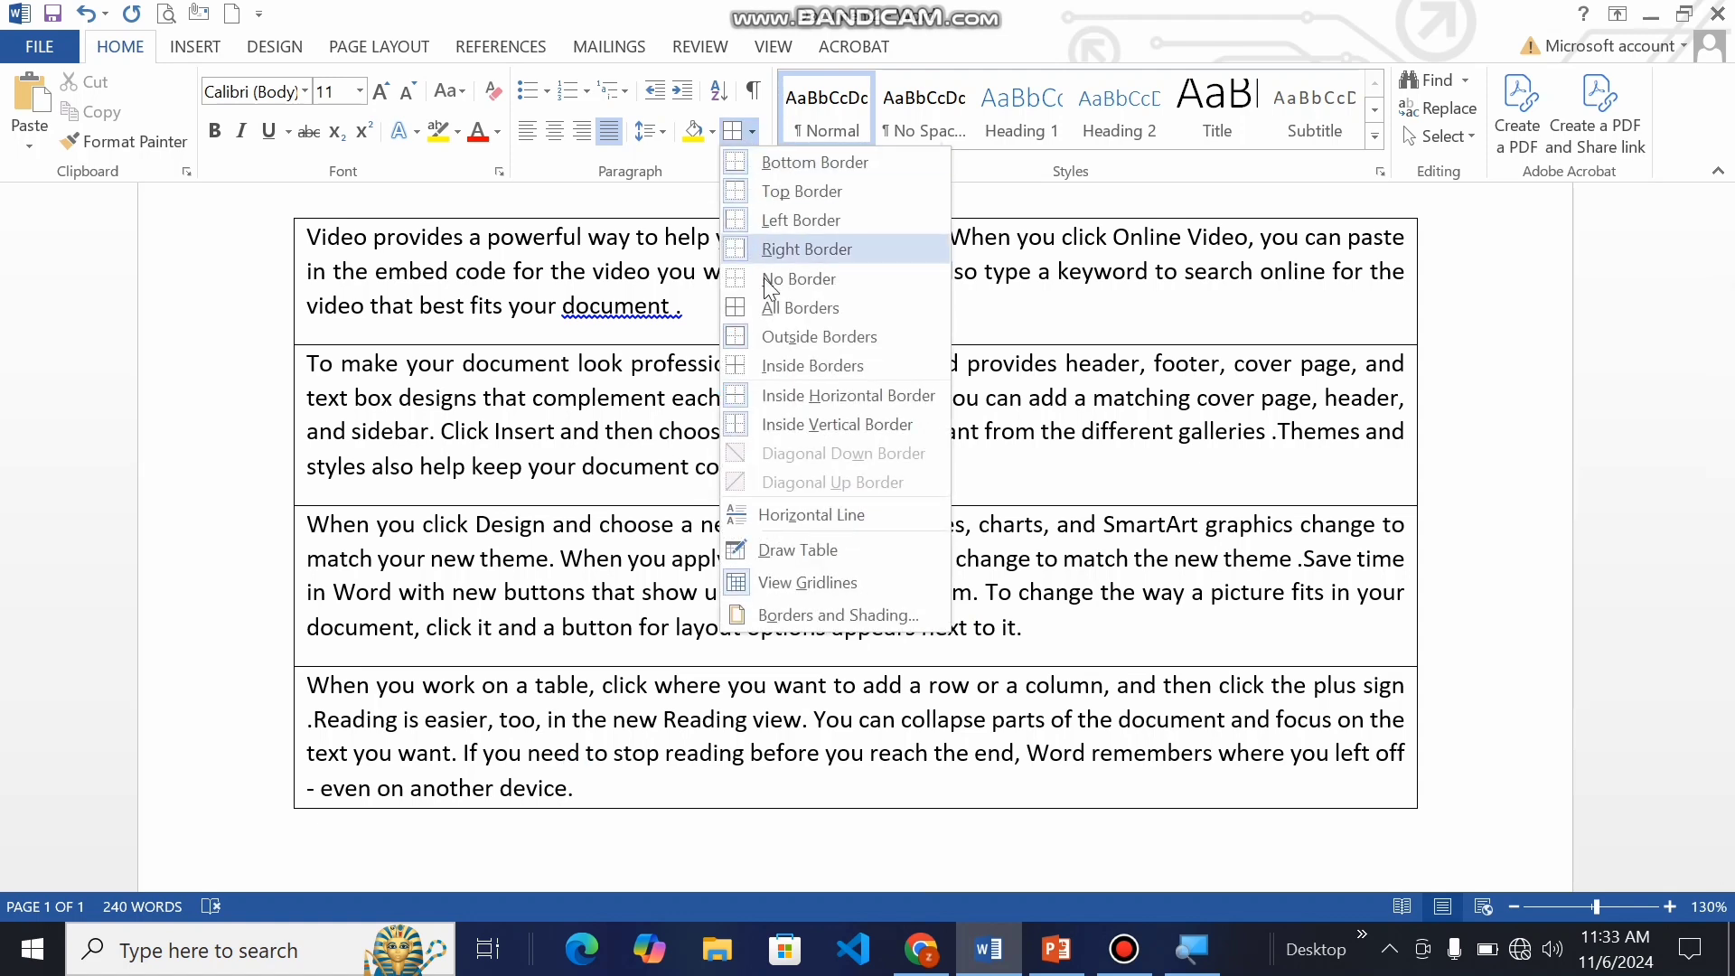
{"action": "left_click", "coordinate": [800, 517]}
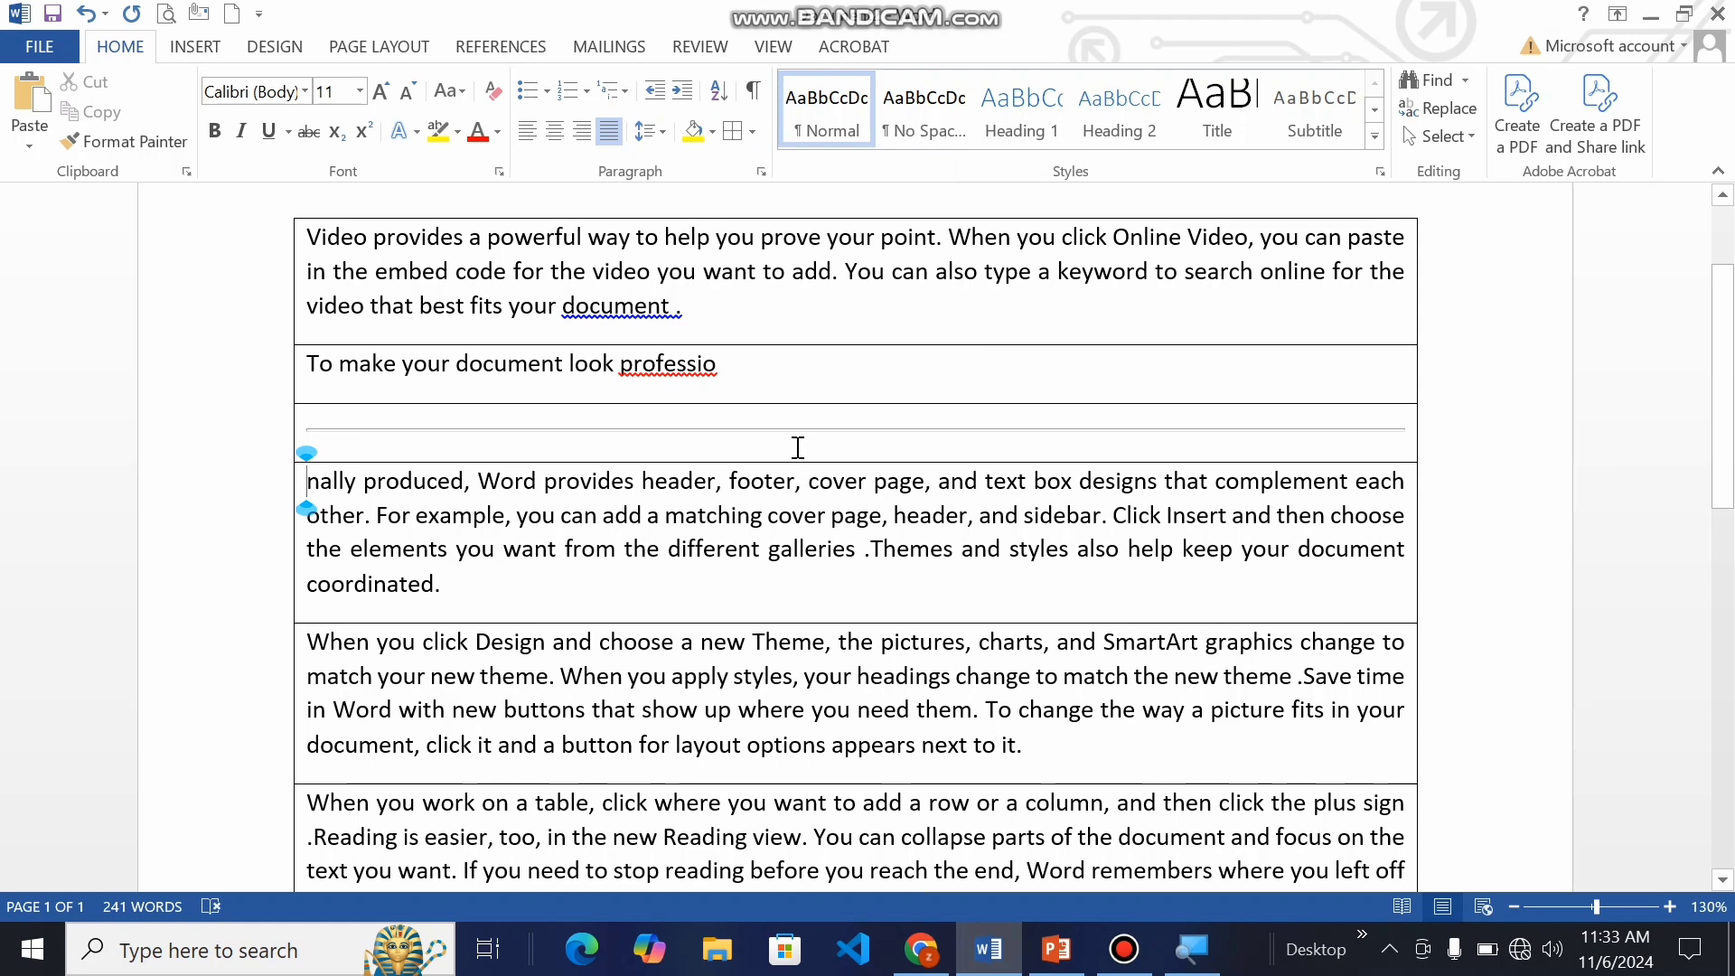
{"action": "left_click", "coordinate": [773, 434]}
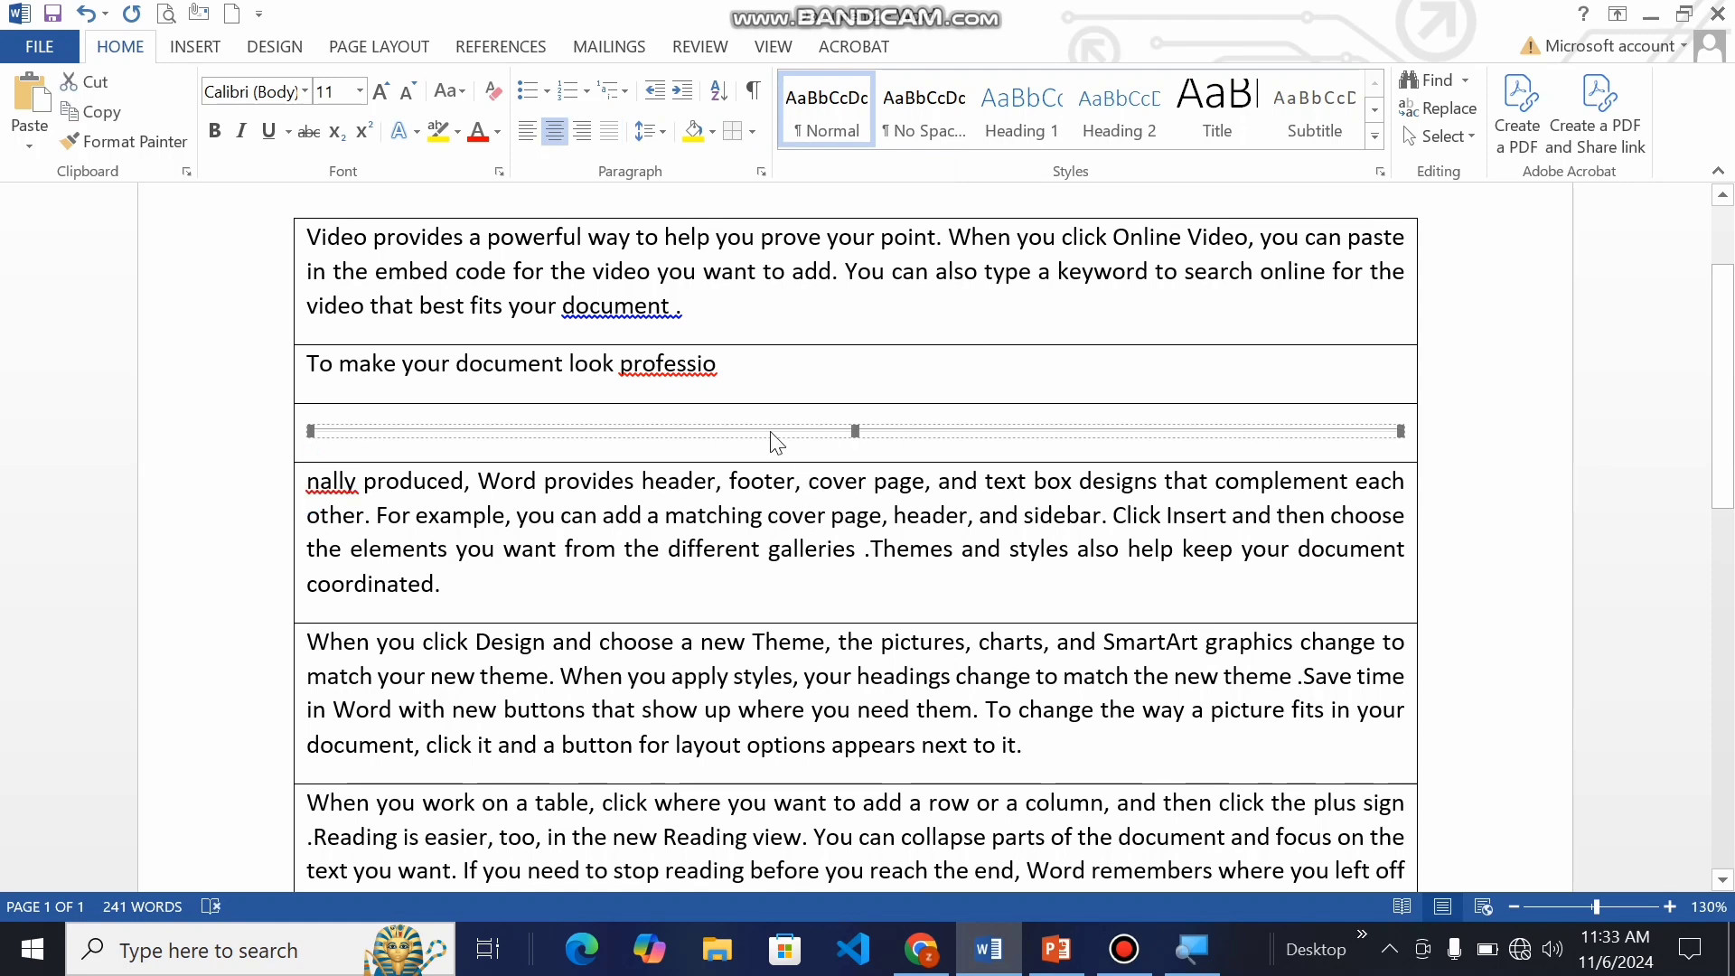
{"action": "key", "text": "ctrl+z"}
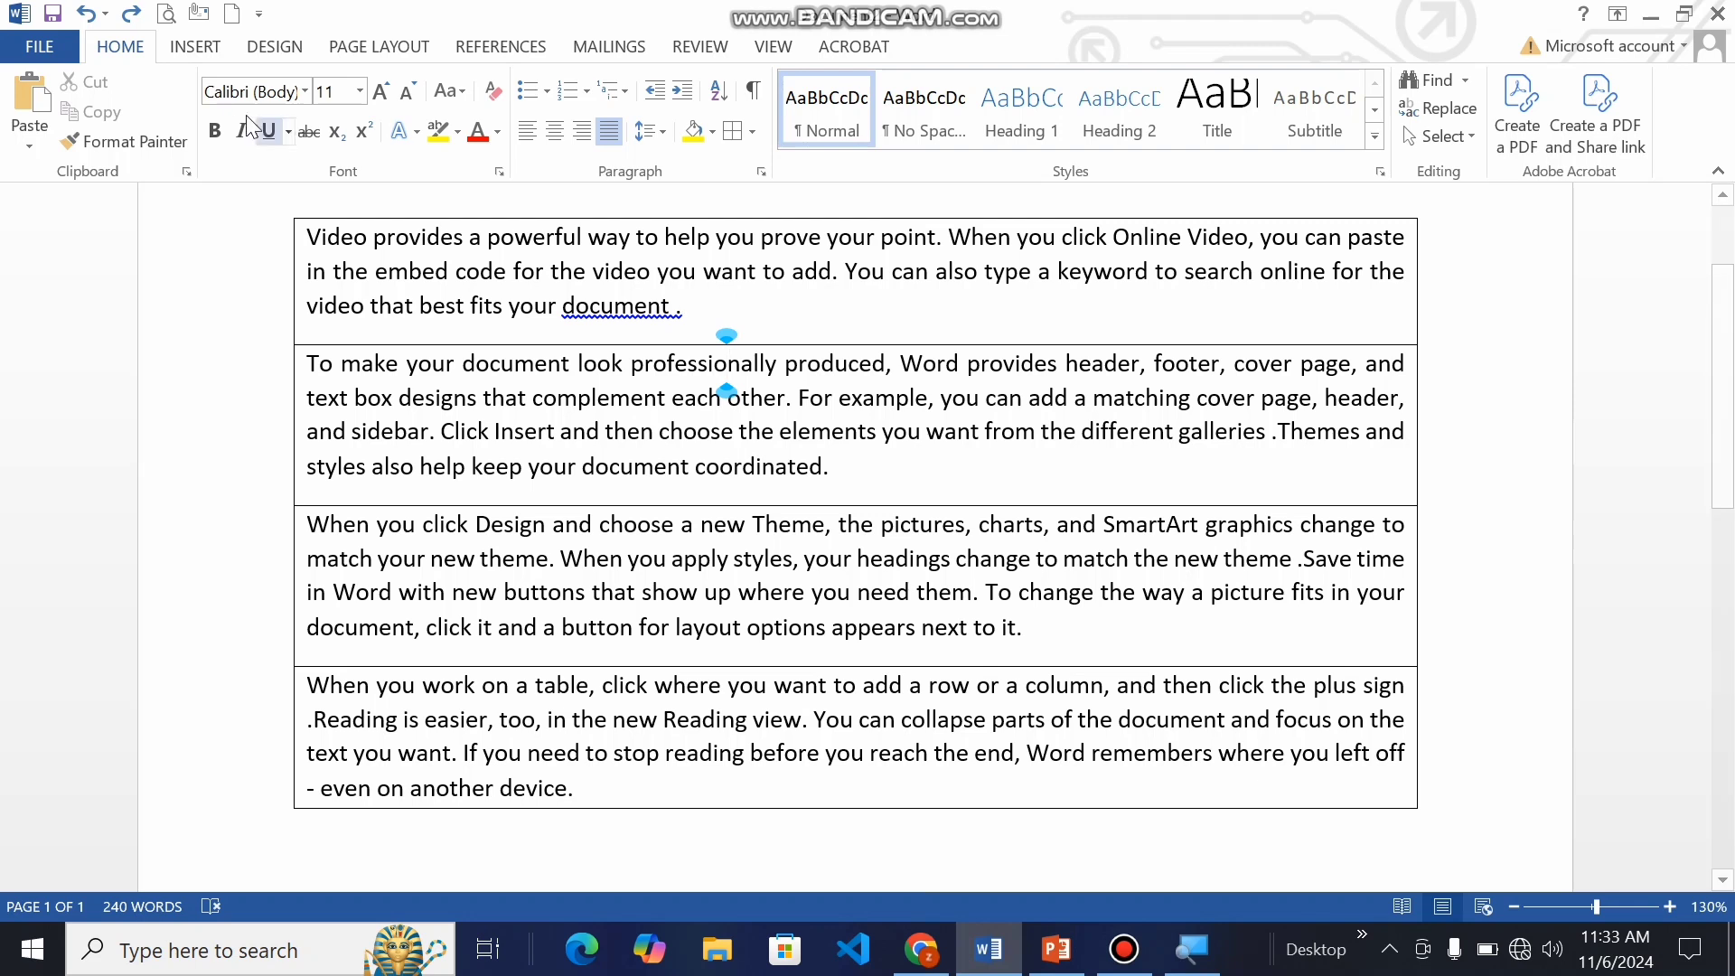
{"action": "left_click", "coordinate": [197, 49]}
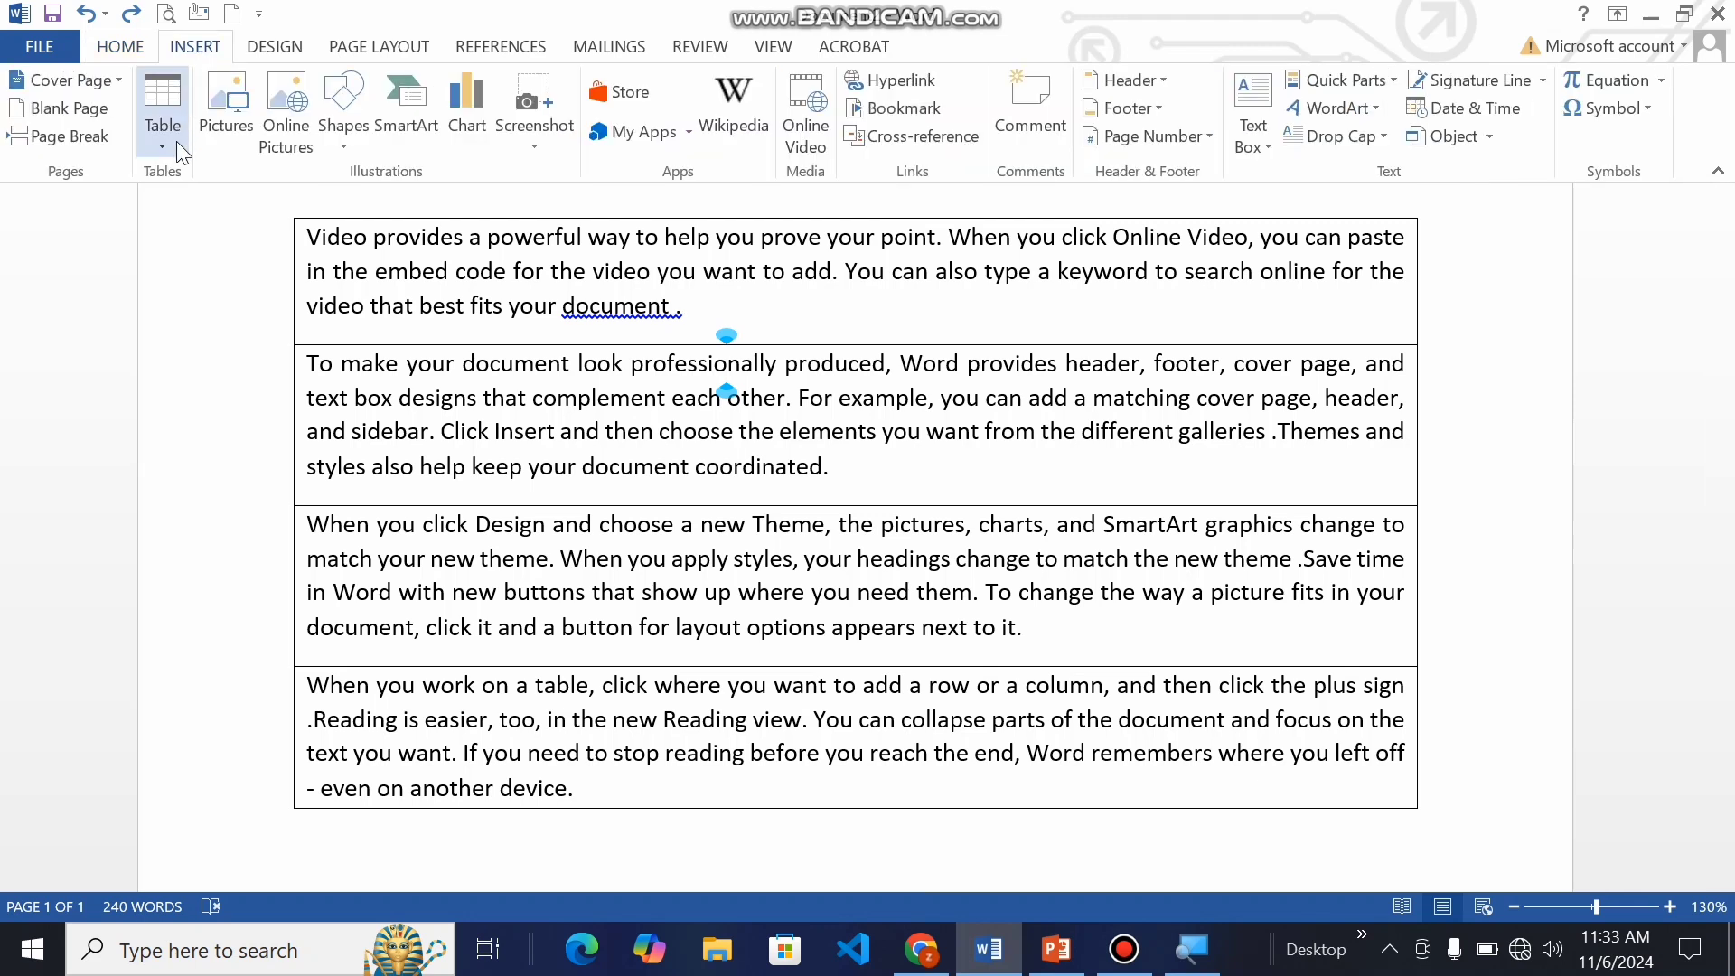
{"action": "left_click", "coordinate": [125, 49]}
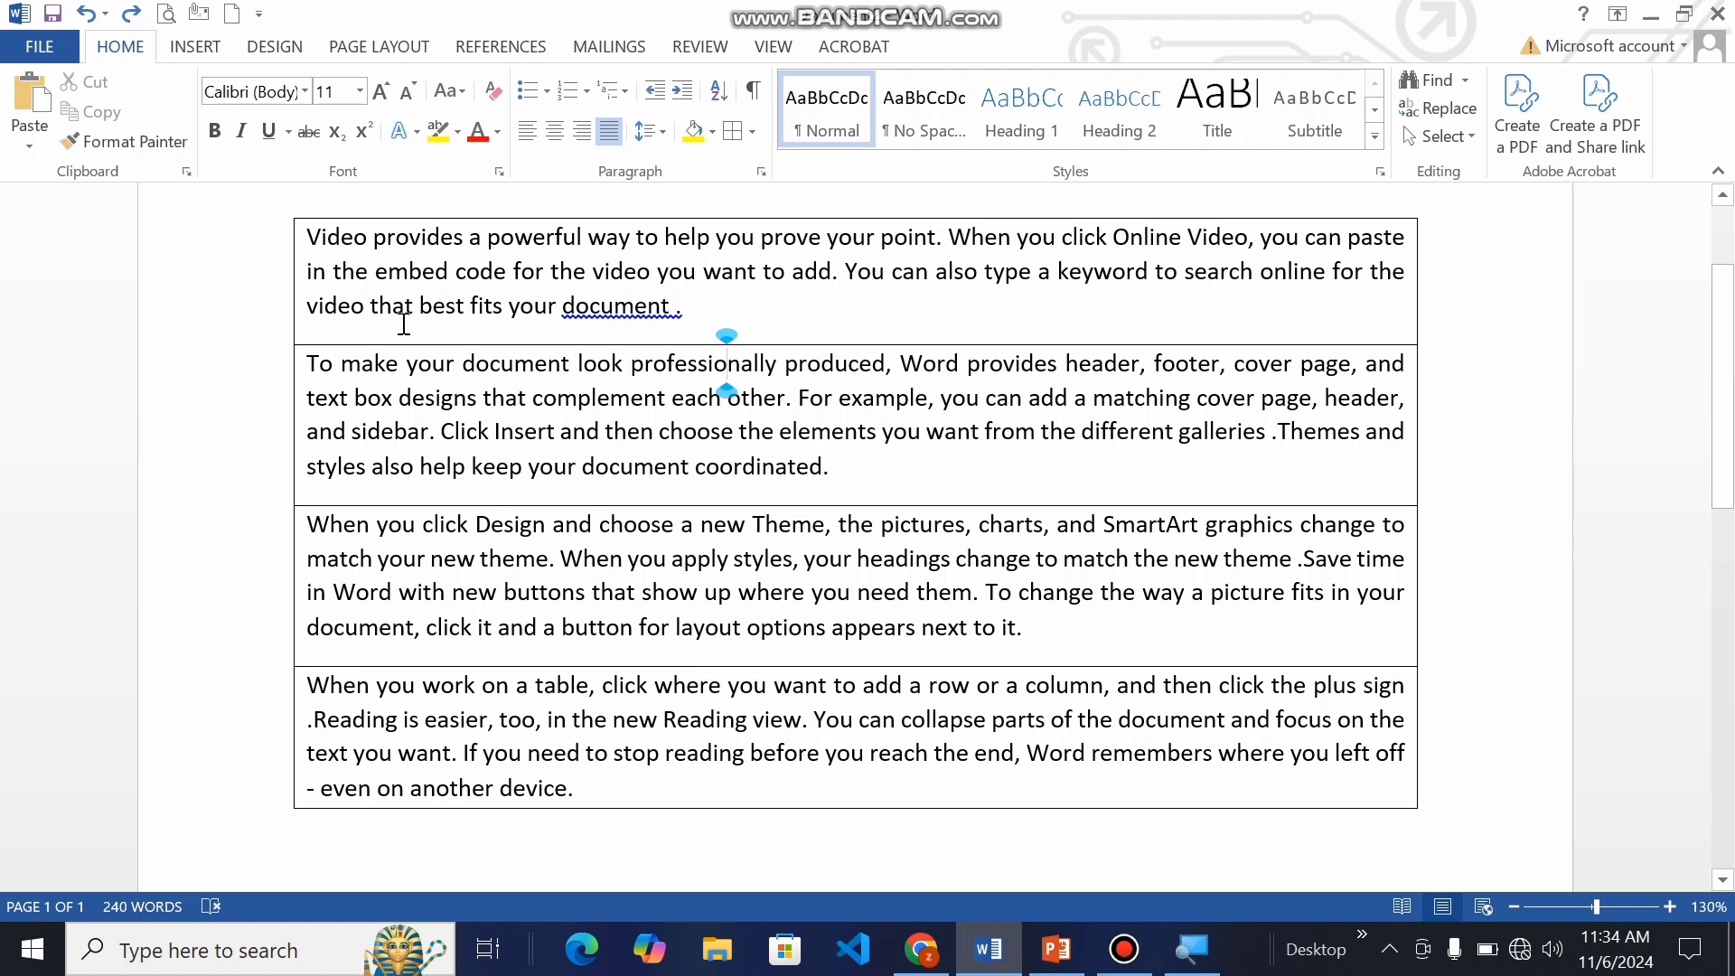
Step: Shade the first bordered paragraph light orange
{"action": "left_click_drag", "start_coordinate": [298, 233], "coordinate": [694, 342]}
{"action": "left_click", "coordinate": [712, 132]}
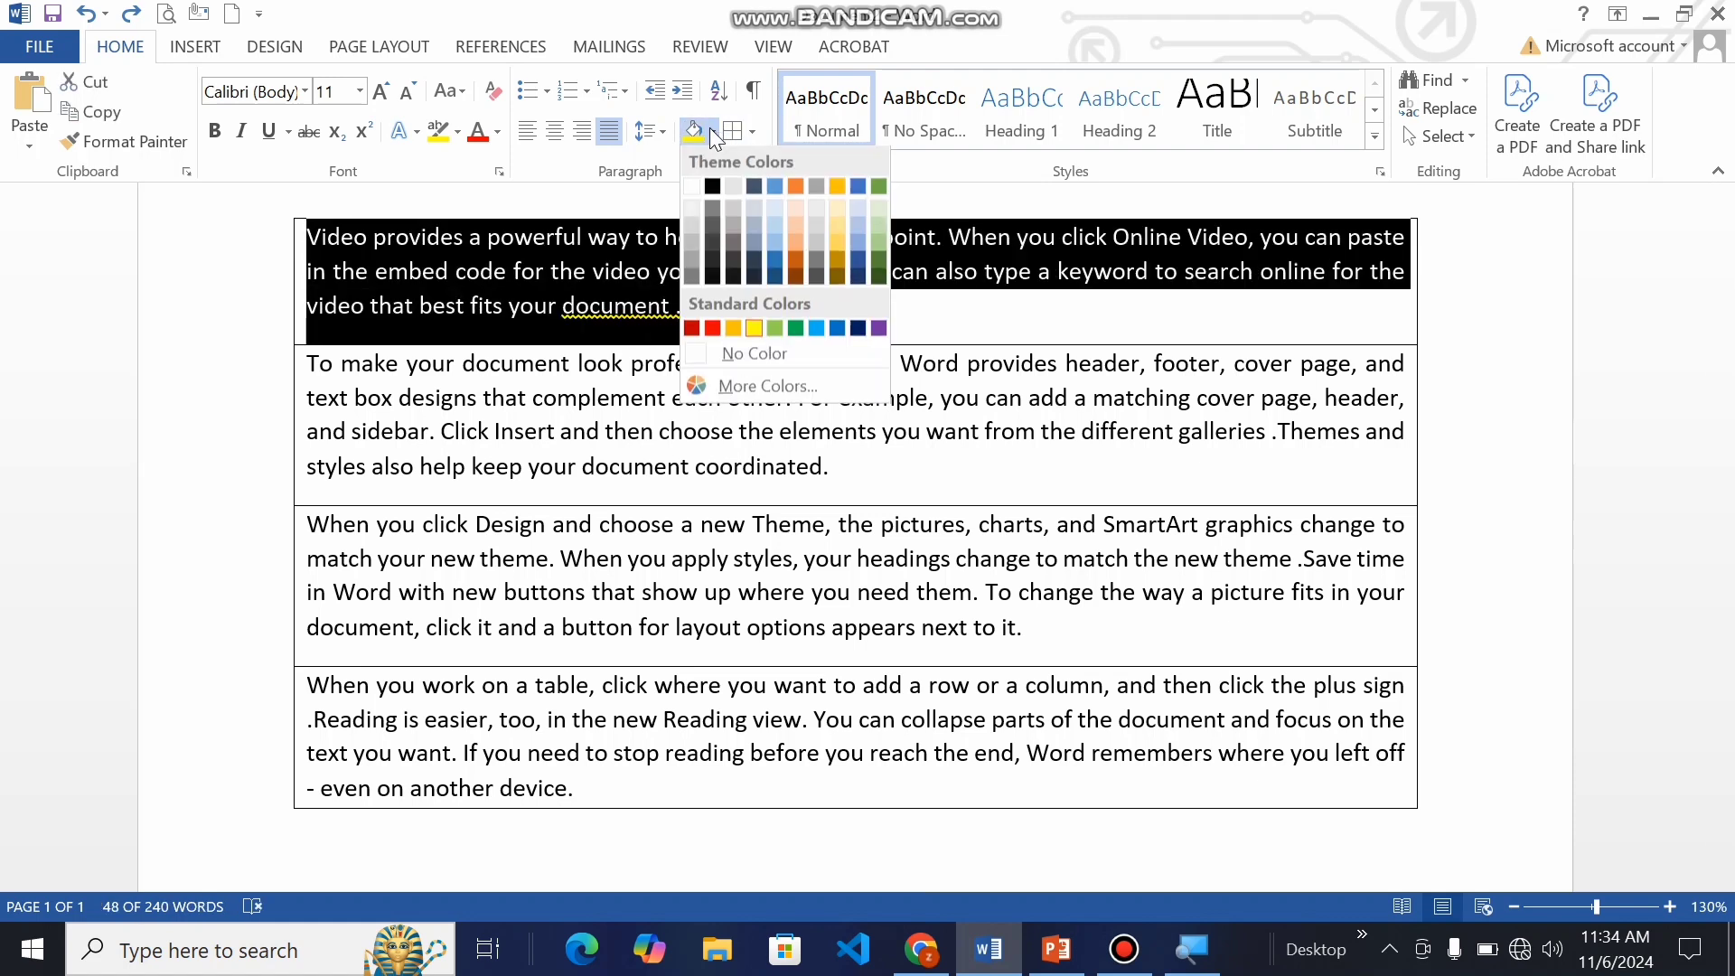
{"action": "left_click", "coordinate": [795, 233]}
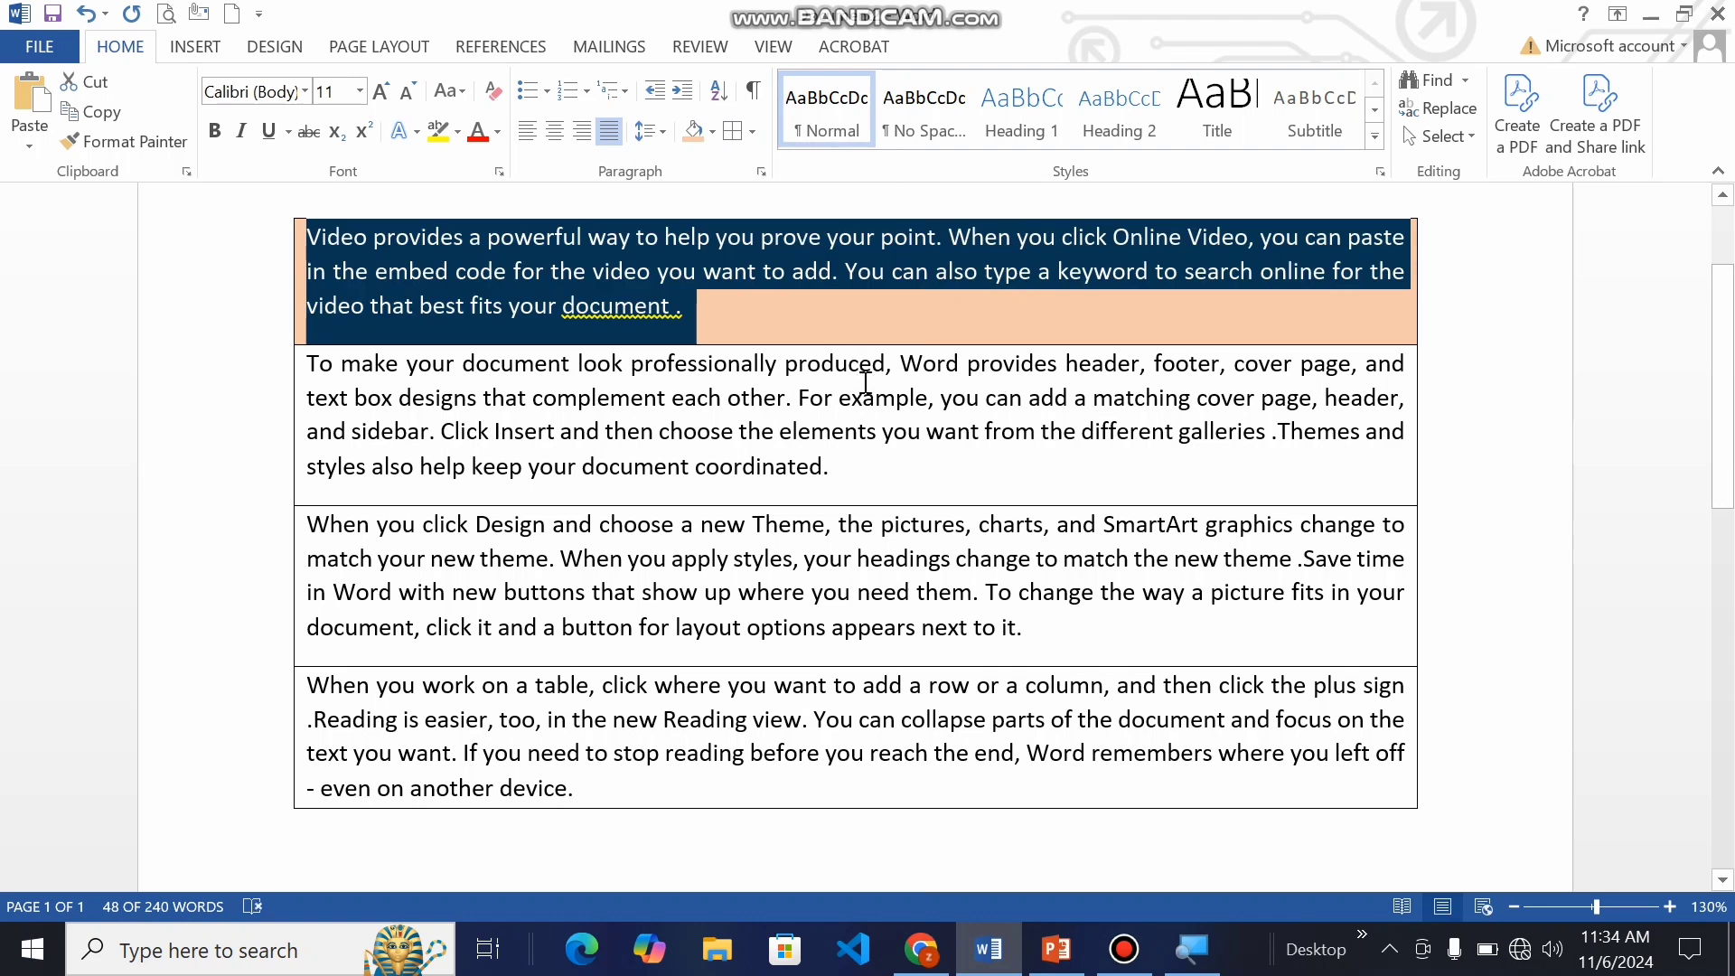
{"action": "left_click", "coordinate": [882, 431]}
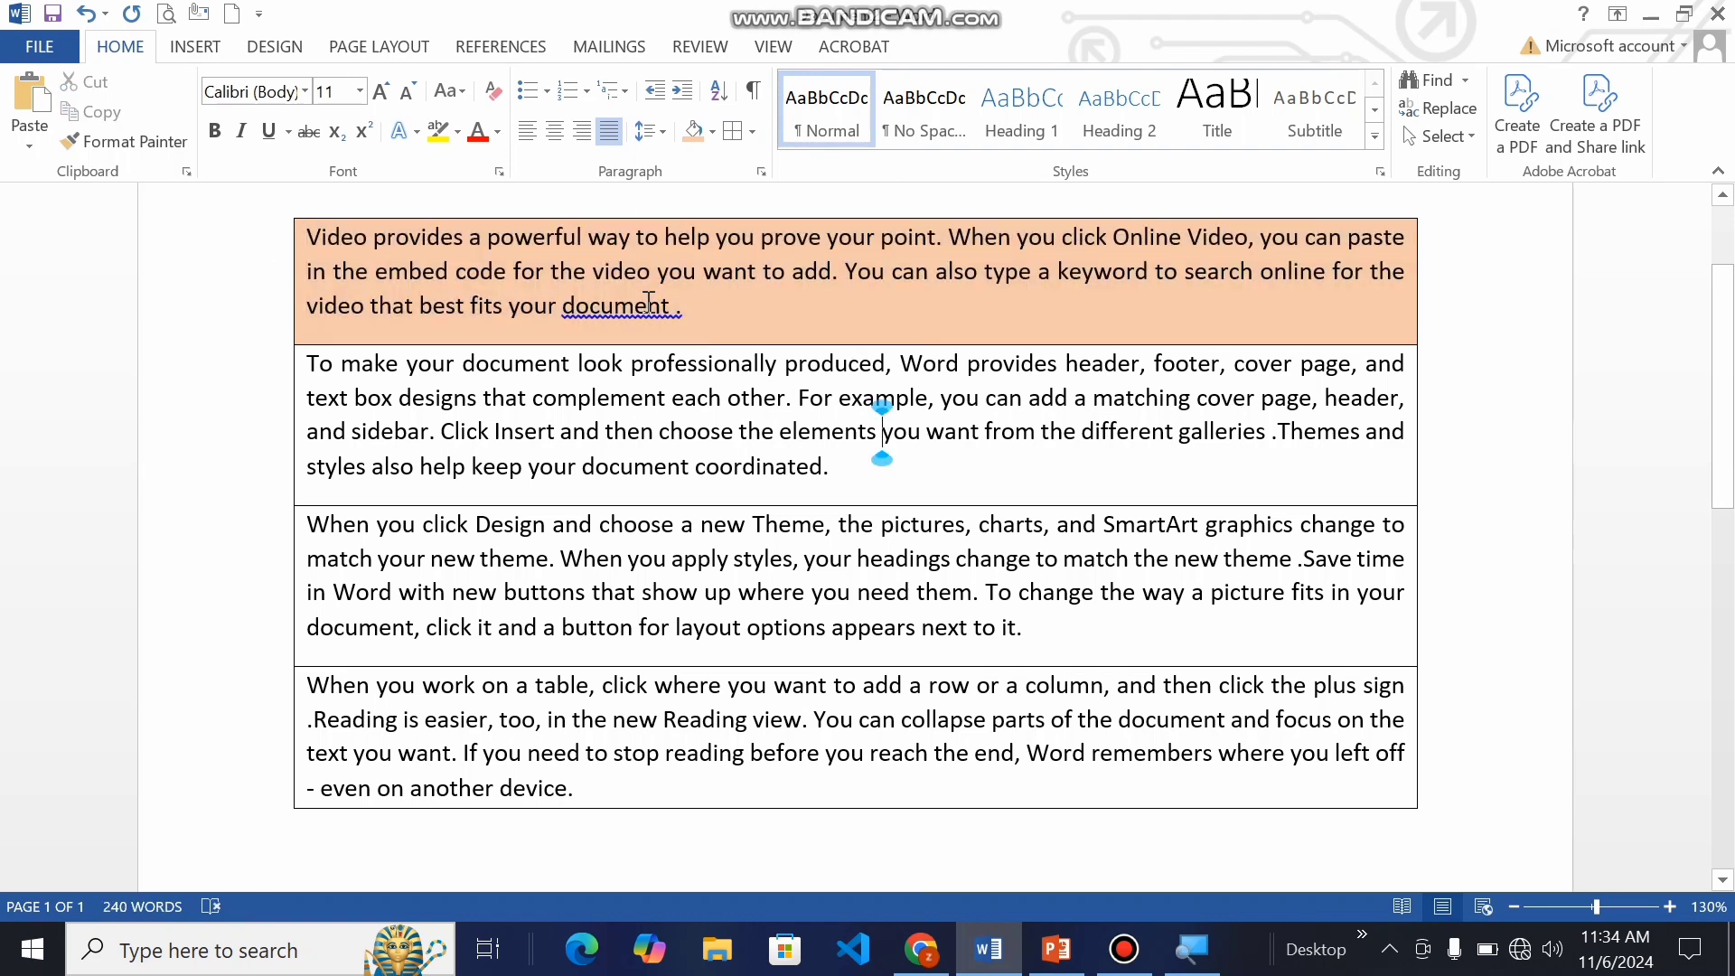
Step: Center the first paragraph's text and enlarge its font size to 16
{"action": "left_click", "coordinate": [708, 304]}
{"action": "left_click_drag", "start_coordinate": [298, 236], "coordinate": [695, 311]}
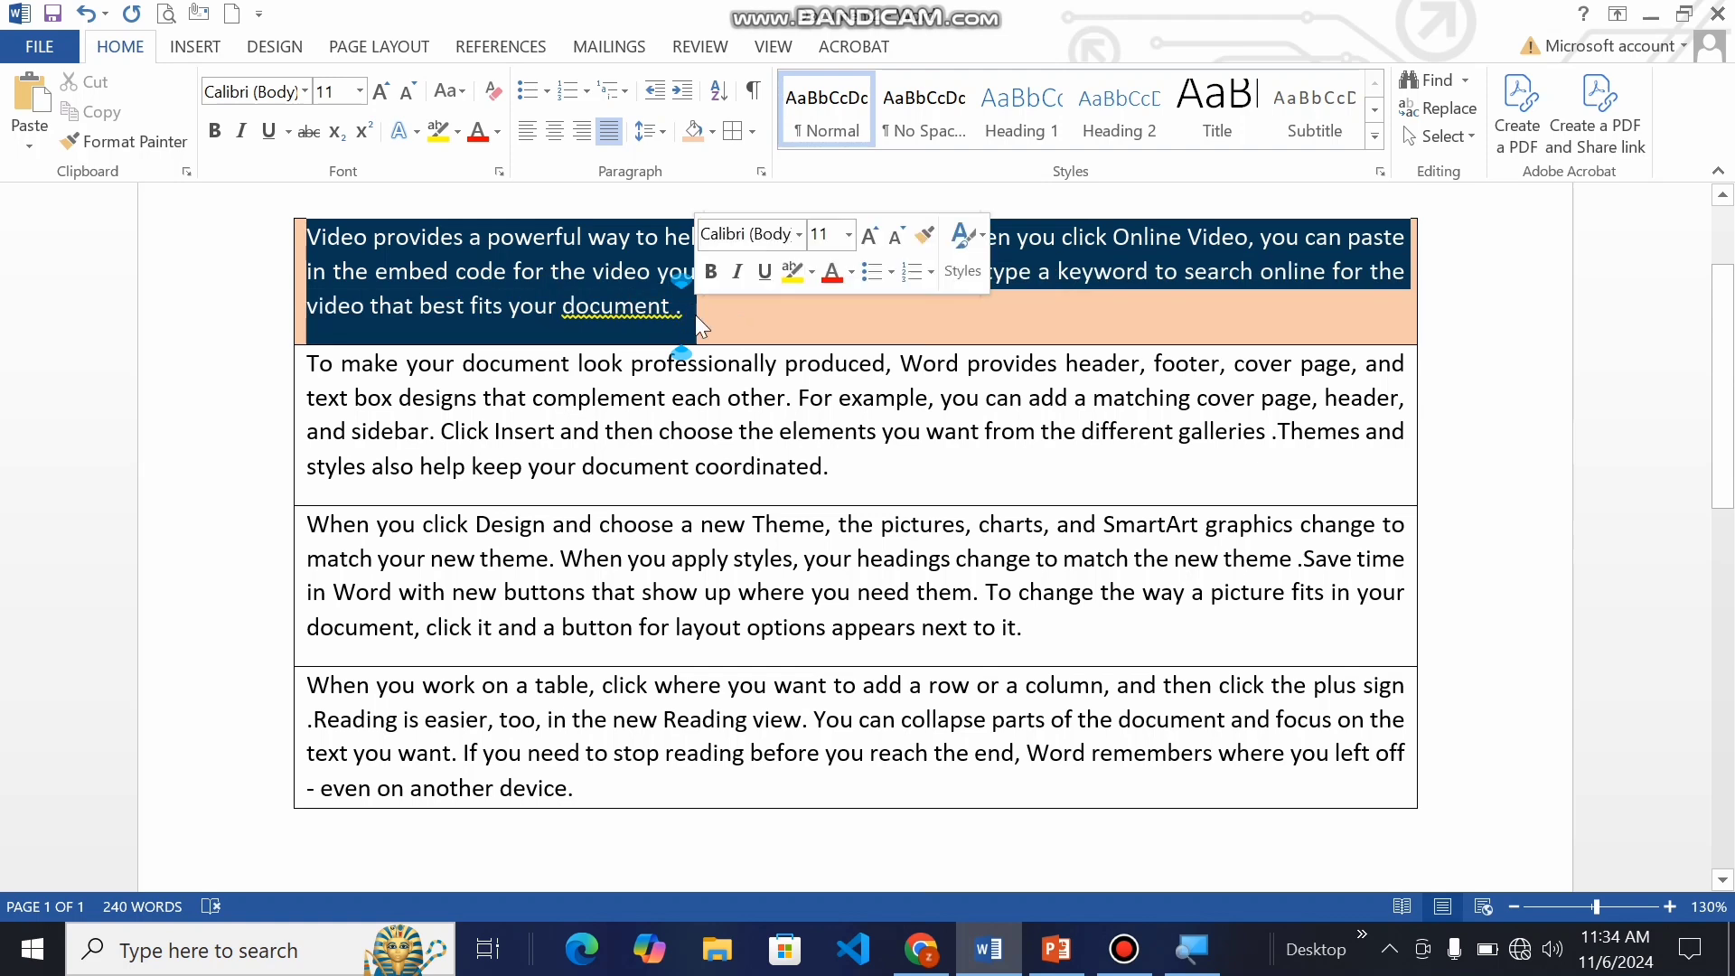
{"action": "left_click", "coordinate": [552, 132]}
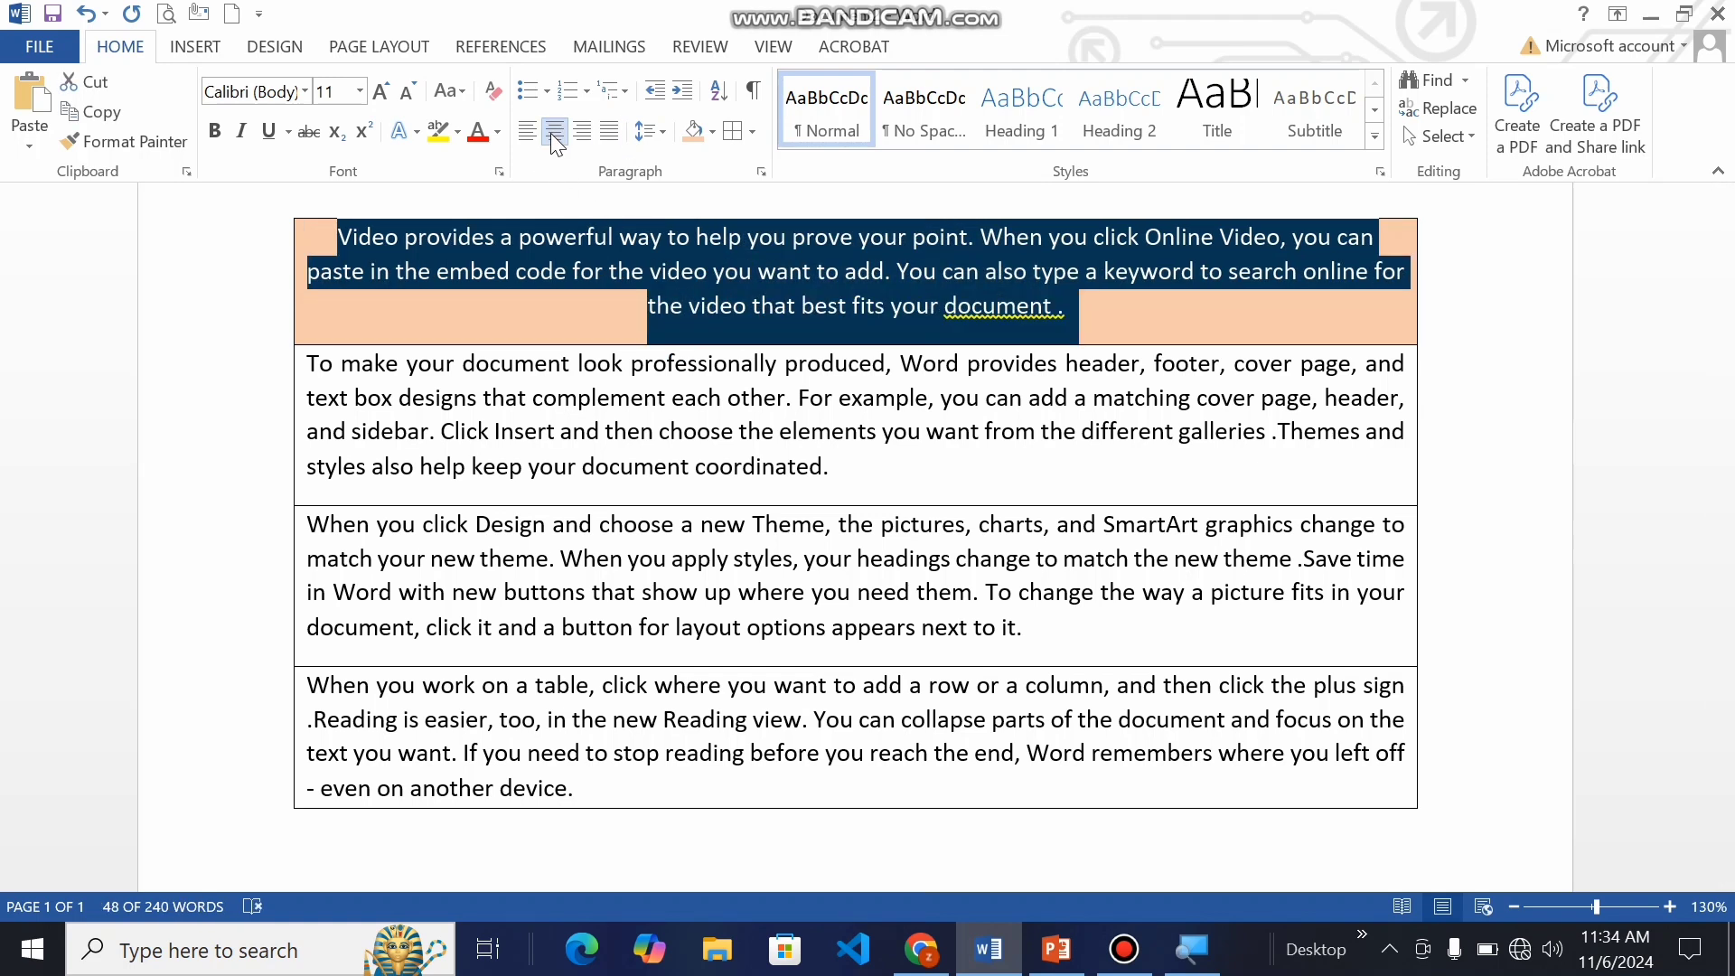
{"action": "left_click", "coordinate": [382, 92]}
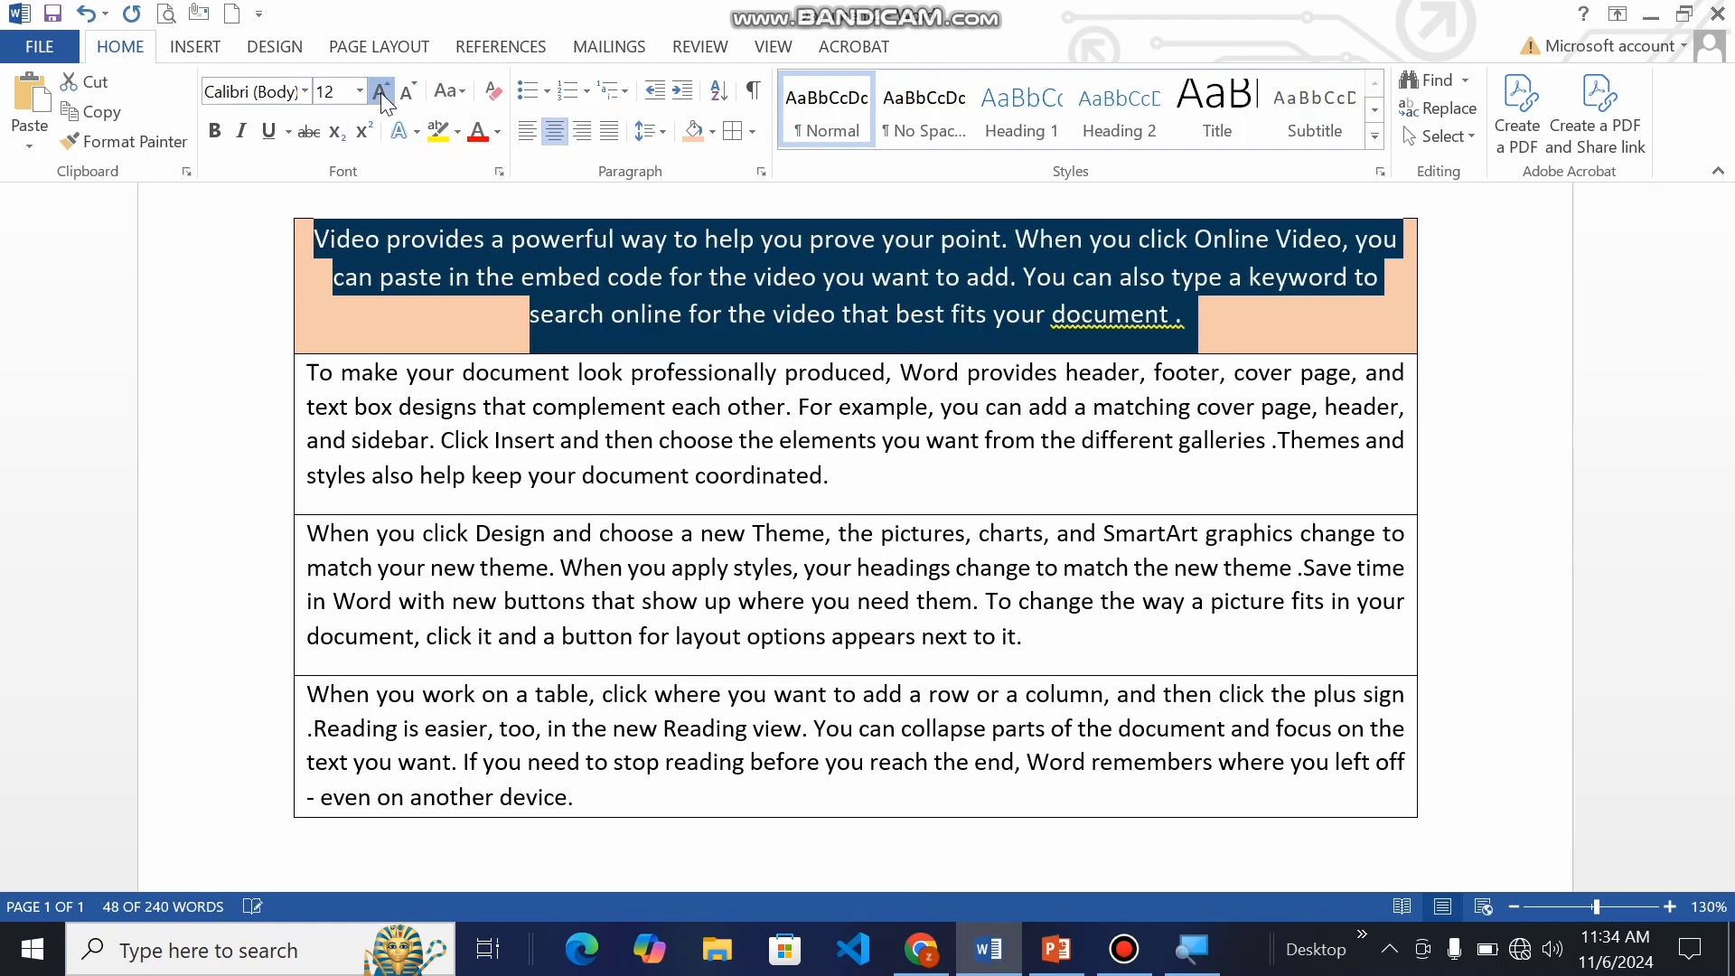
{"action": "left_click", "coordinate": [381, 92]}
{"action": "left_click", "coordinate": [381, 92]}
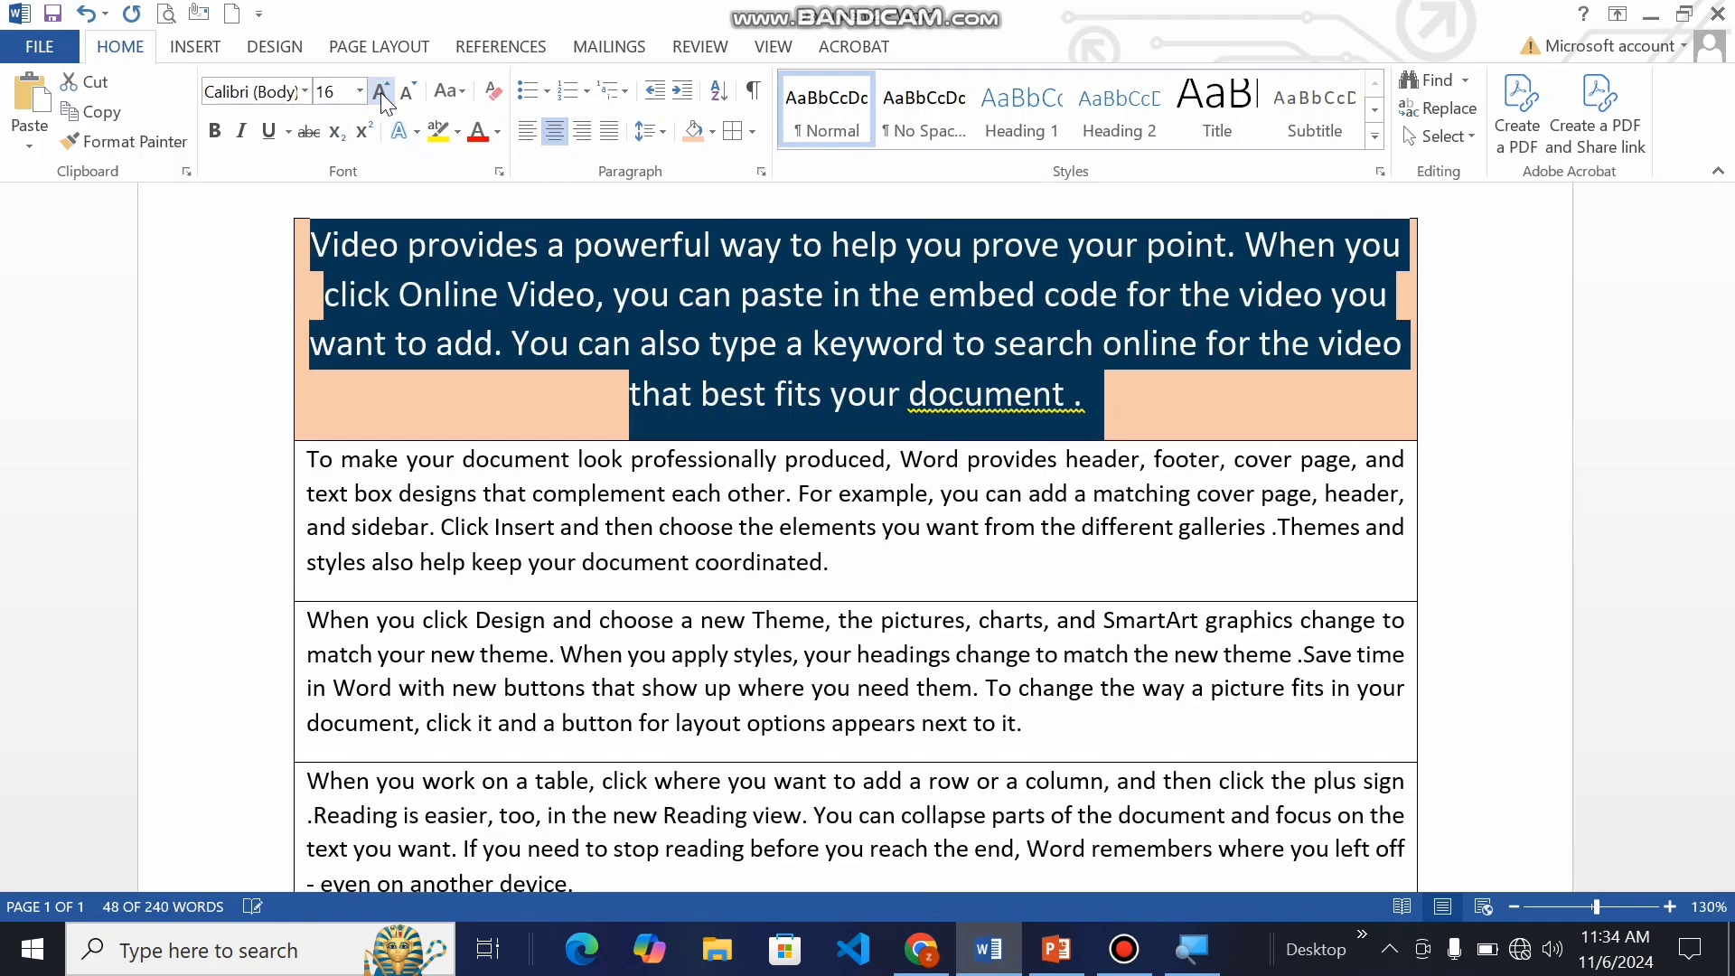
Step: Color the first paragraph's text dark green and change its font to Arial Black
{"action": "left_click", "coordinate": [497, 133]}
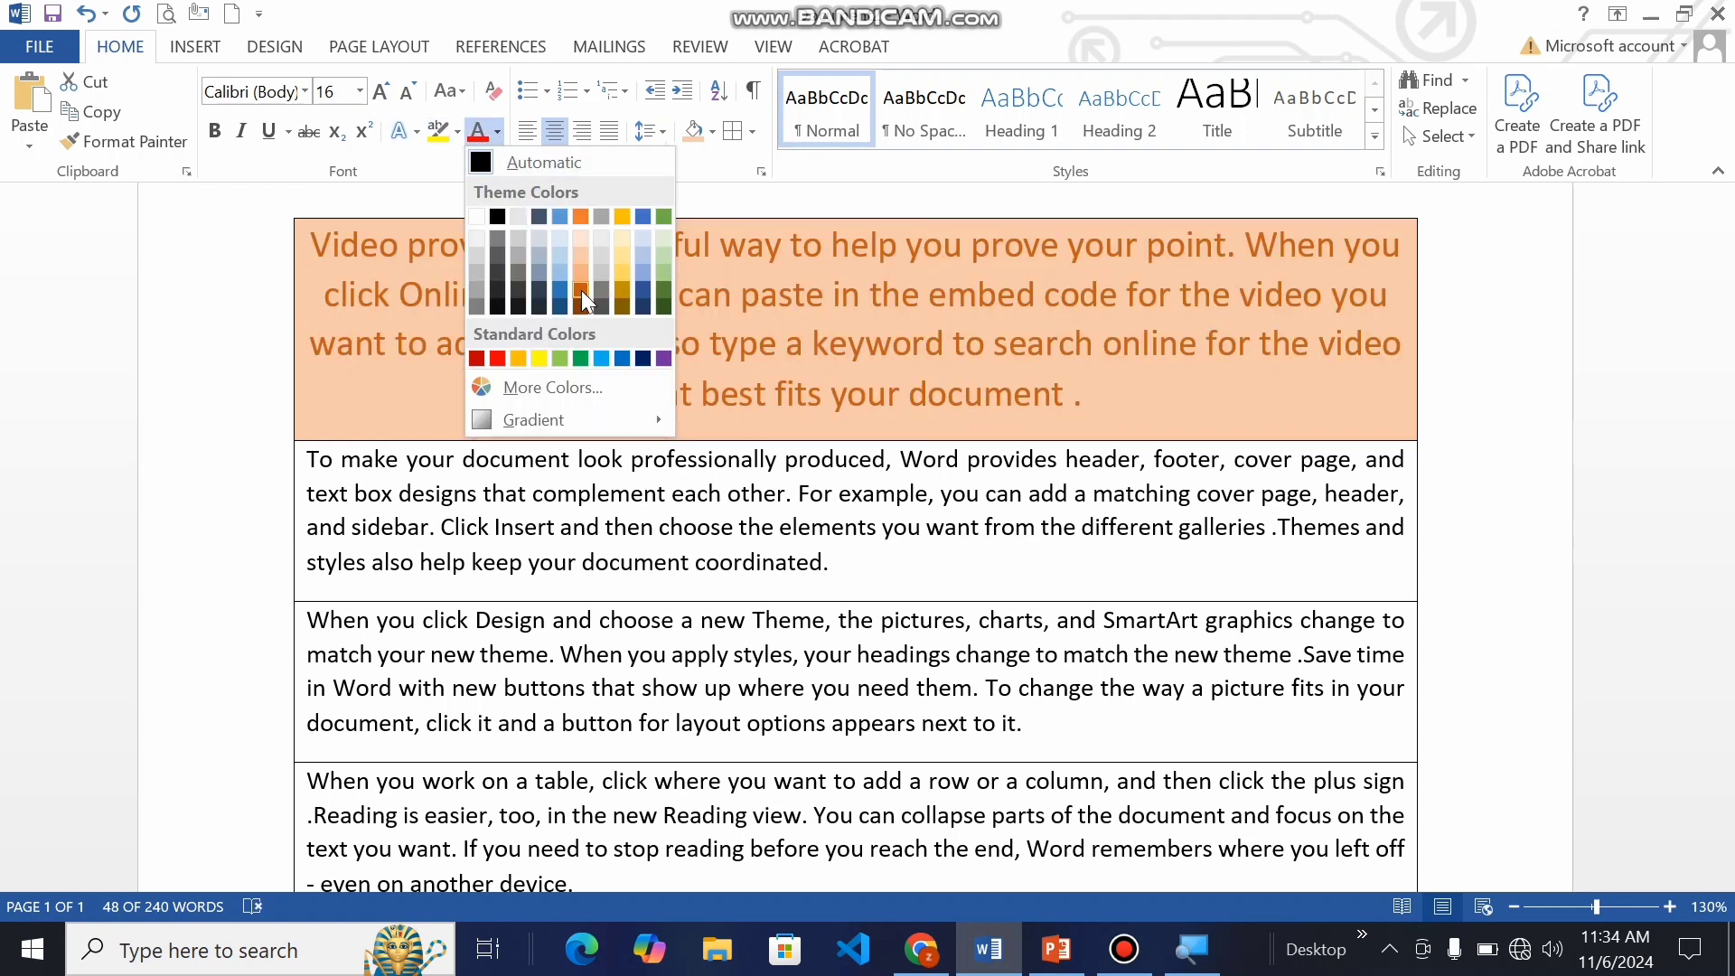
{"action": "left_click", "coordinate": [663, 298]}
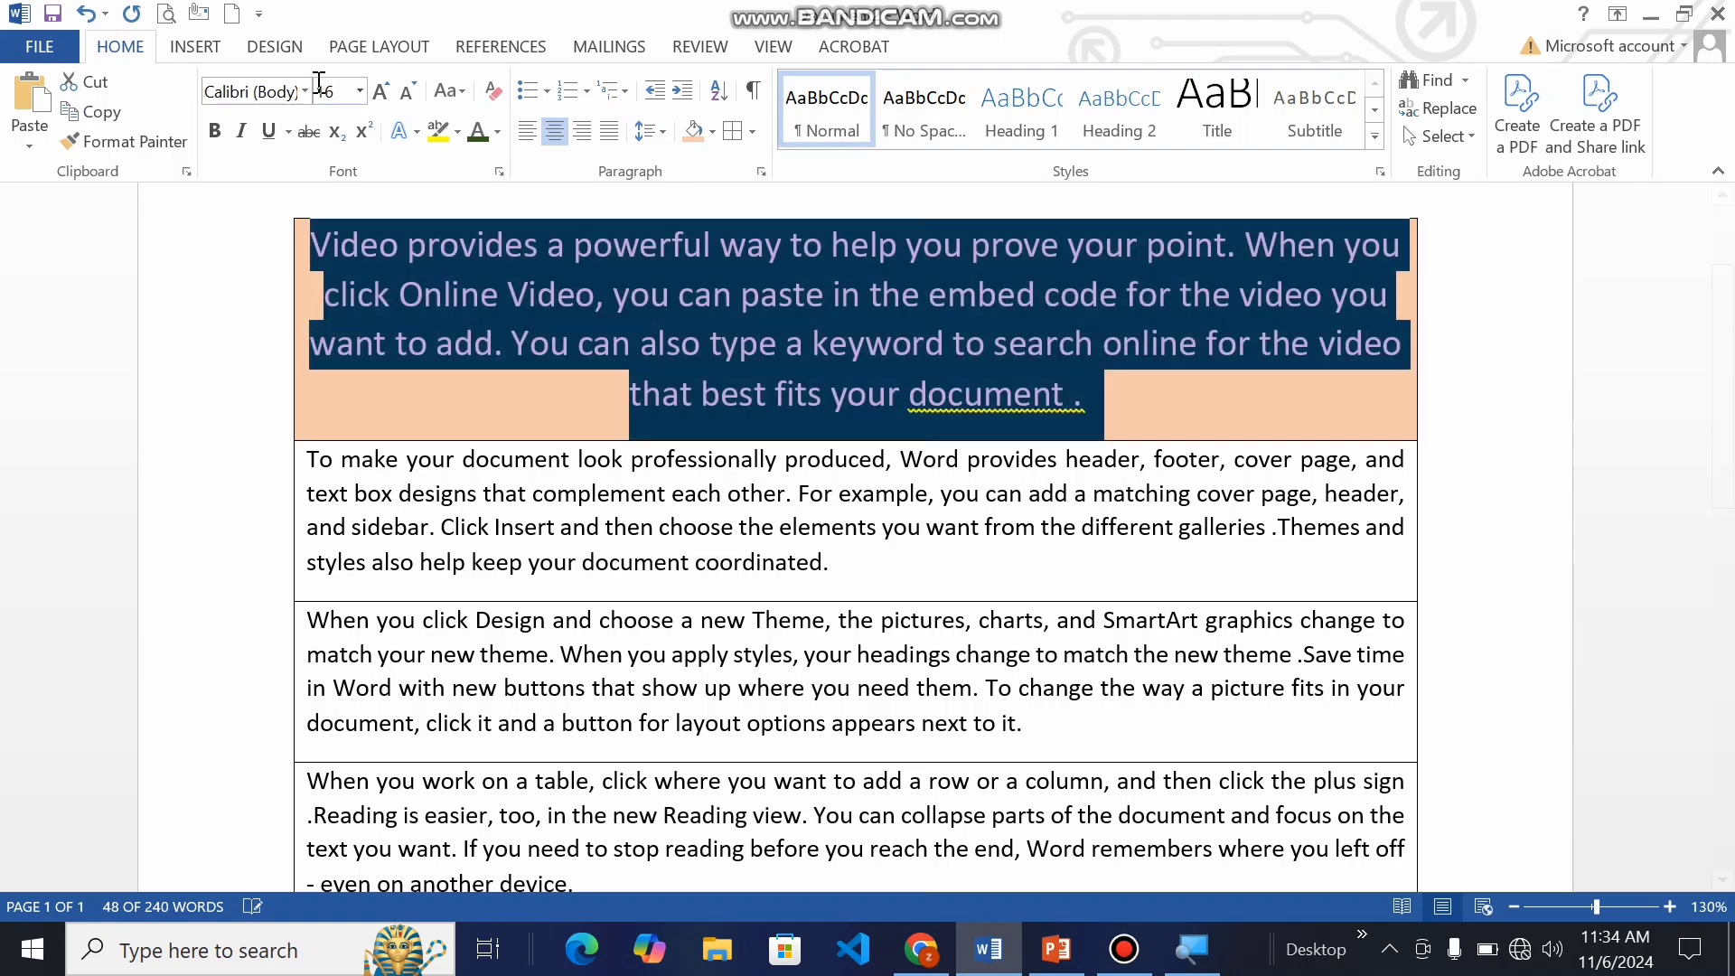
{"action": "left_click", "coordinate": [305, 91]}
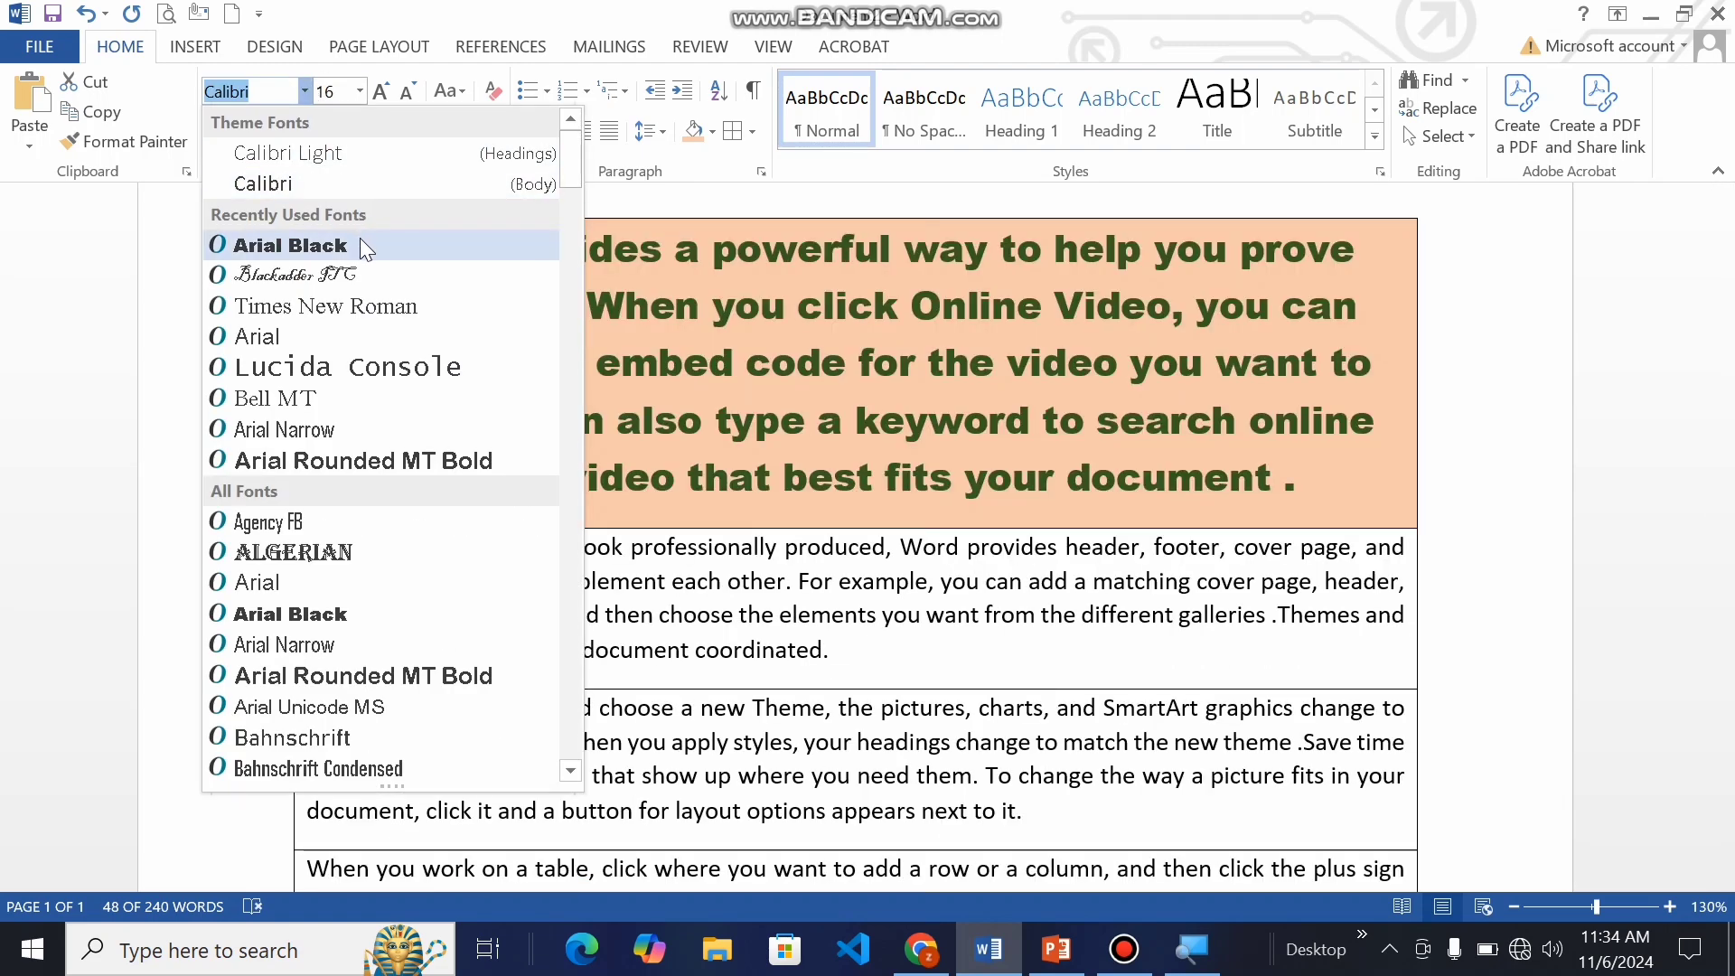
{"action": "left_click", "coordinate": [360, 236]}
{"action": "left_click", "coordinate": [666, 533]}
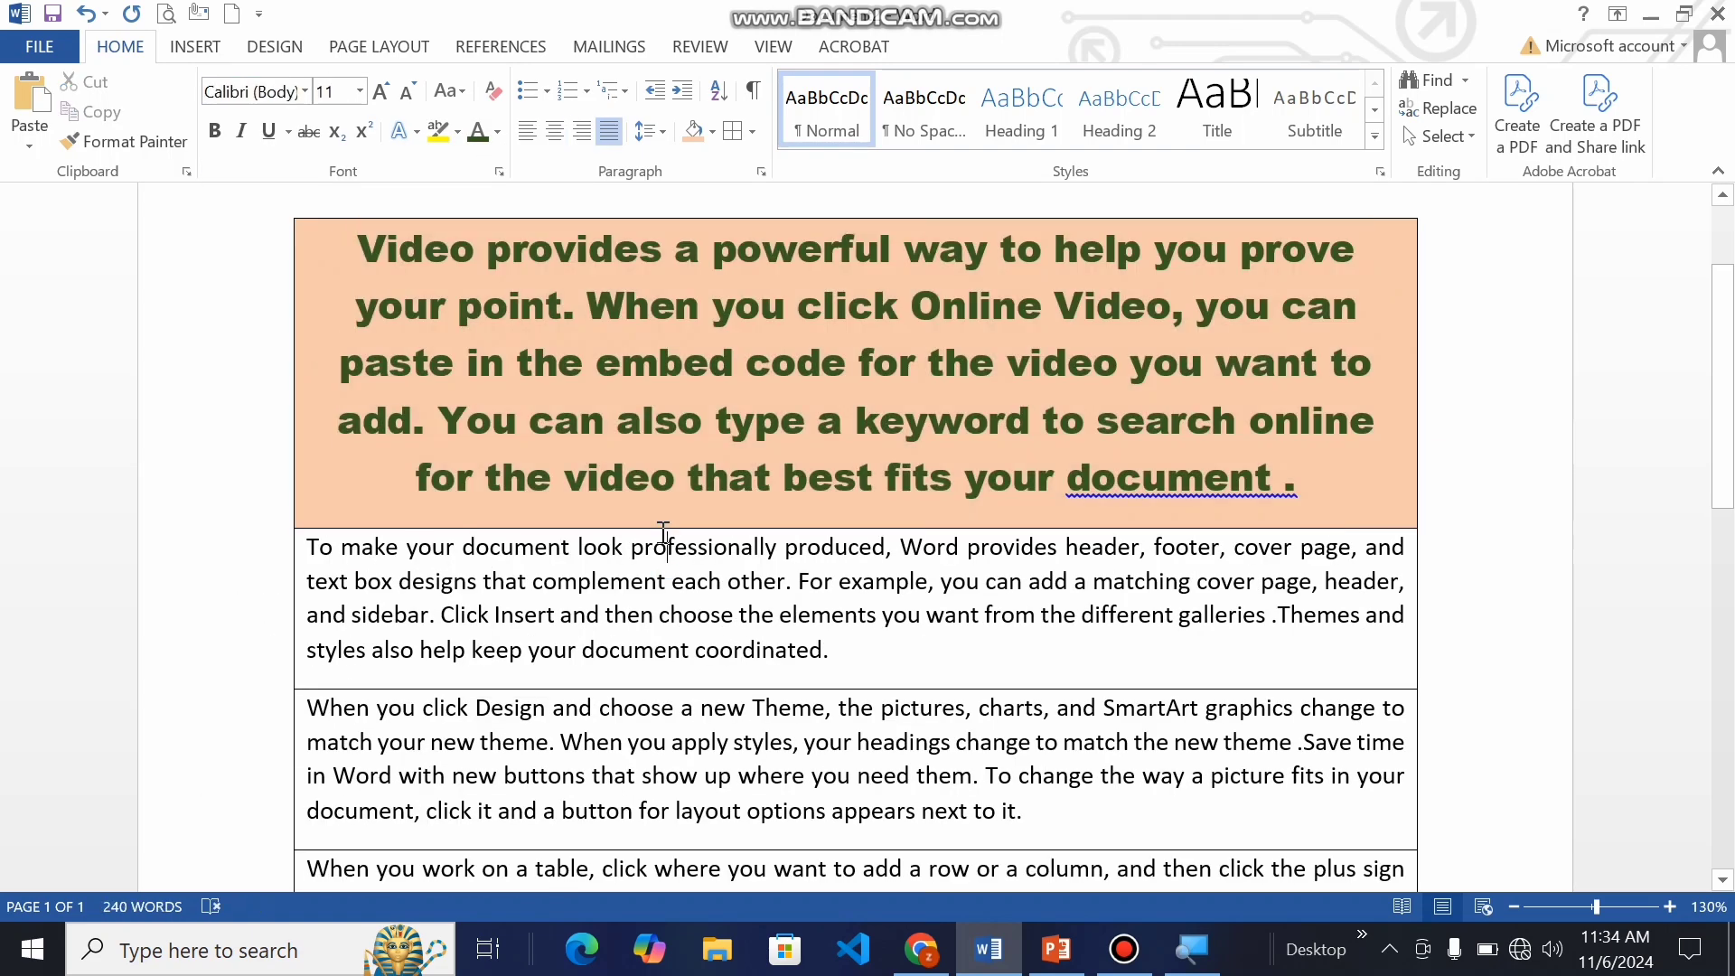
{"action": "scroll", "coordinate": [663, 532], "scroll_direction": "down", "scroll_amount": 3}
{"action": "scroll", "coordinate": [663, 532], "scroll_direction": "down", "scroll_amount": 1}
{"action": "scroll", "coordinate": [663, 534], "scroll_direction": "up", "scroll_amount": 2}
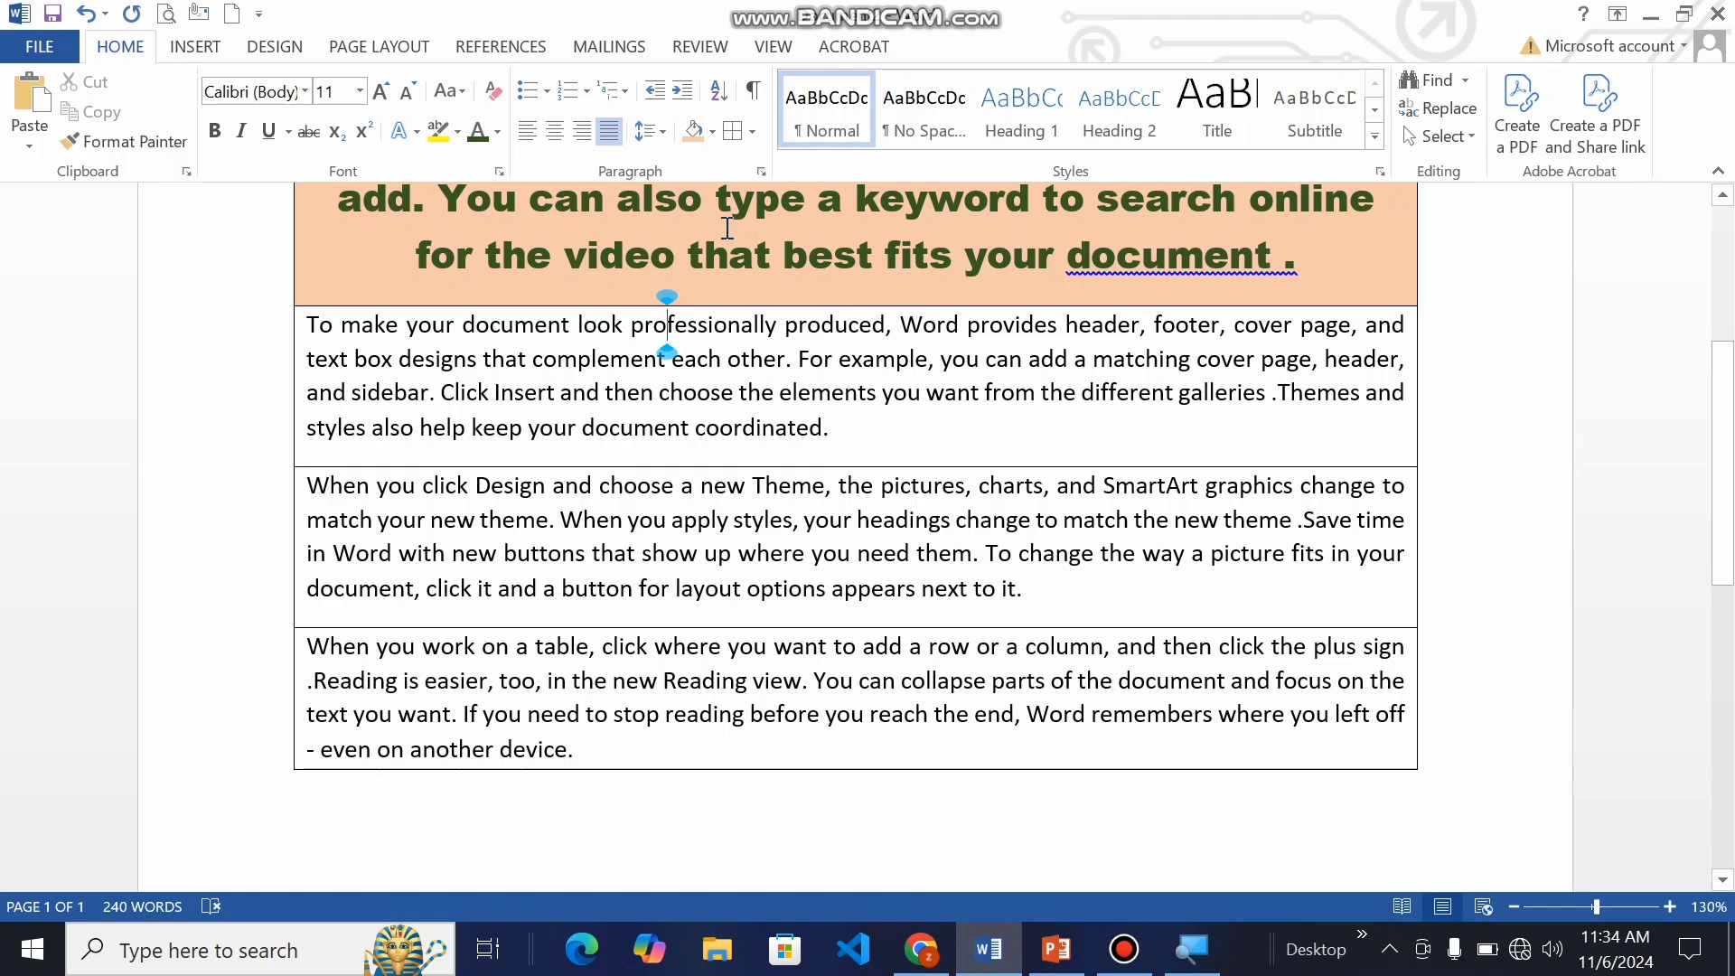
{"action": "scroll", "coordinate": [727, 228], "scroll_direction": "up", "scroll_amount": 3}
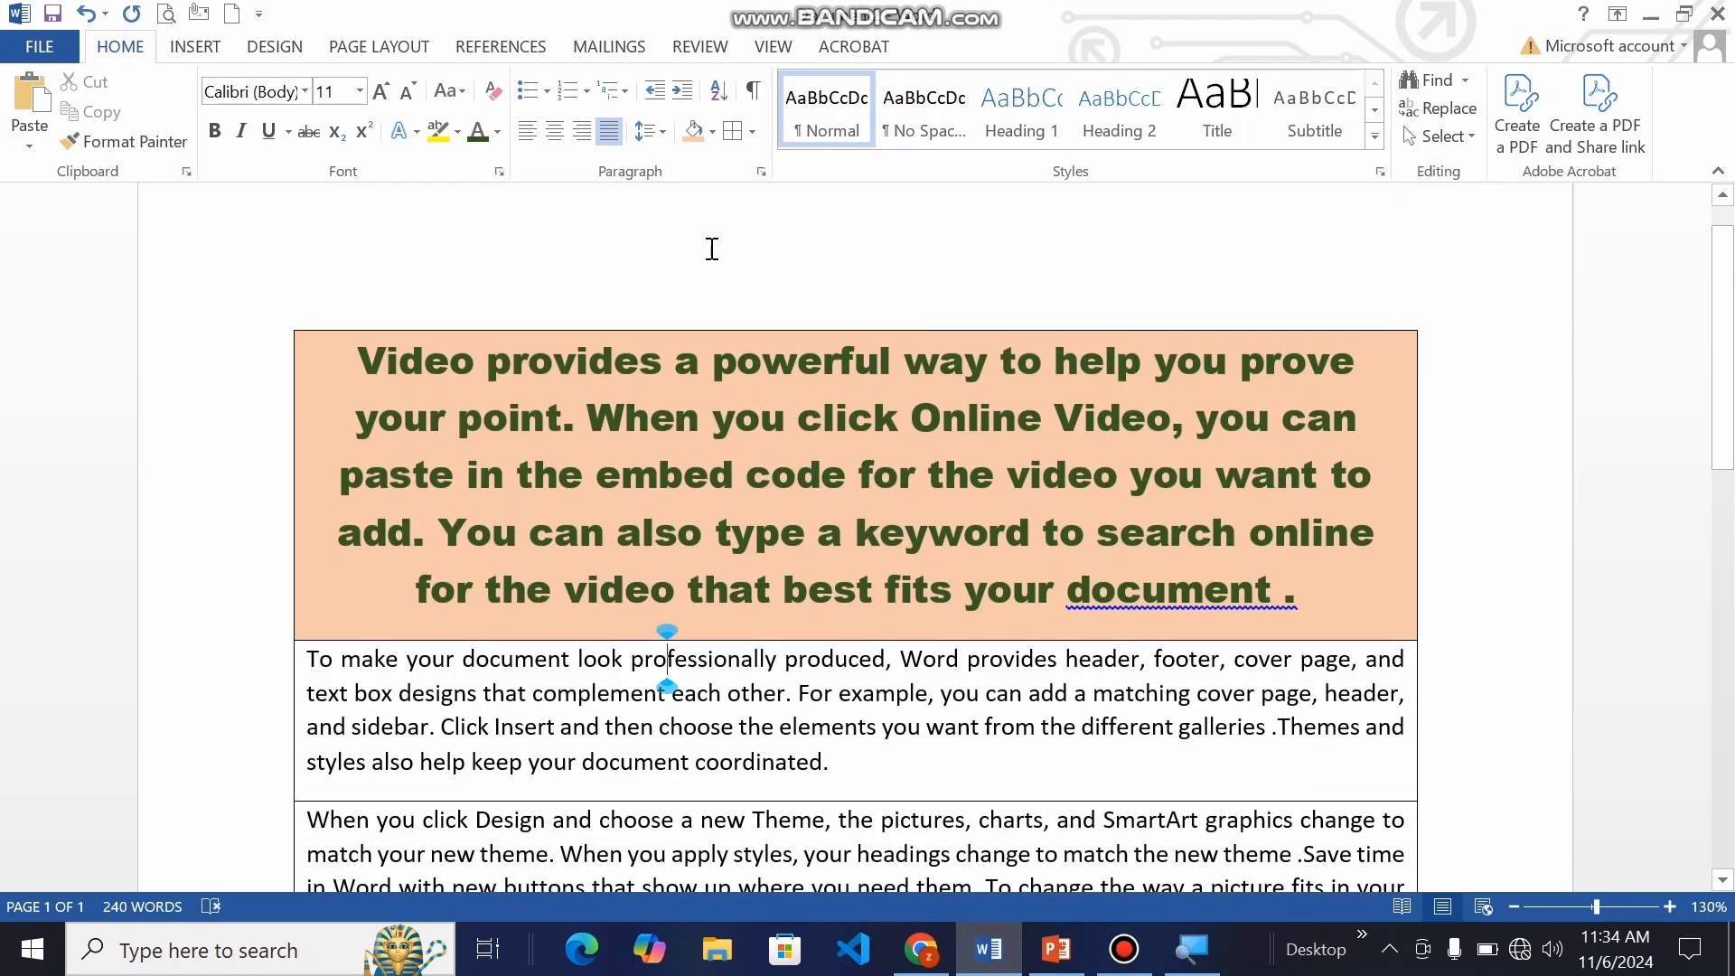